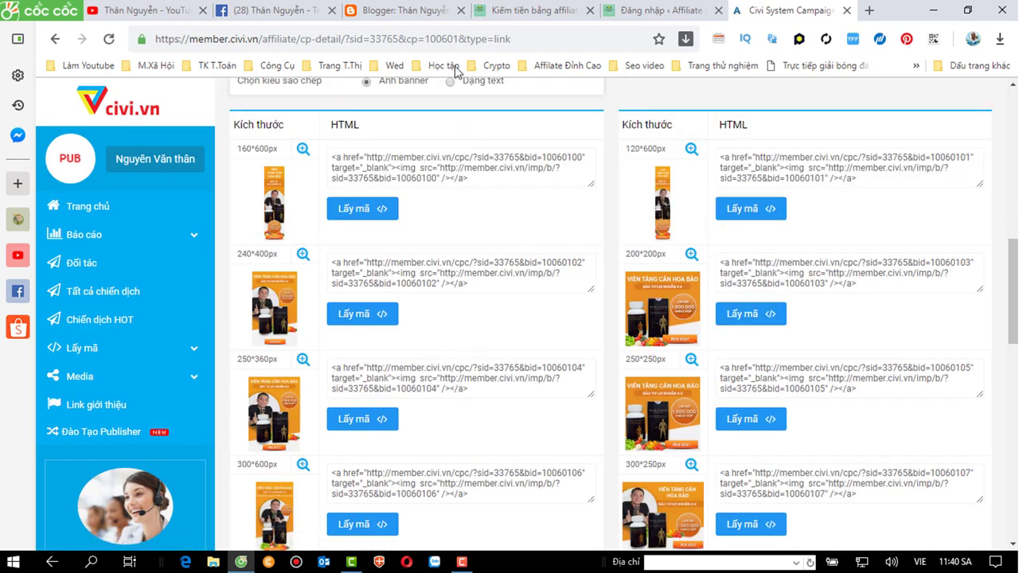
Step: Look over the blog homepage and the banners in its sidebar
left_click(647, 10)
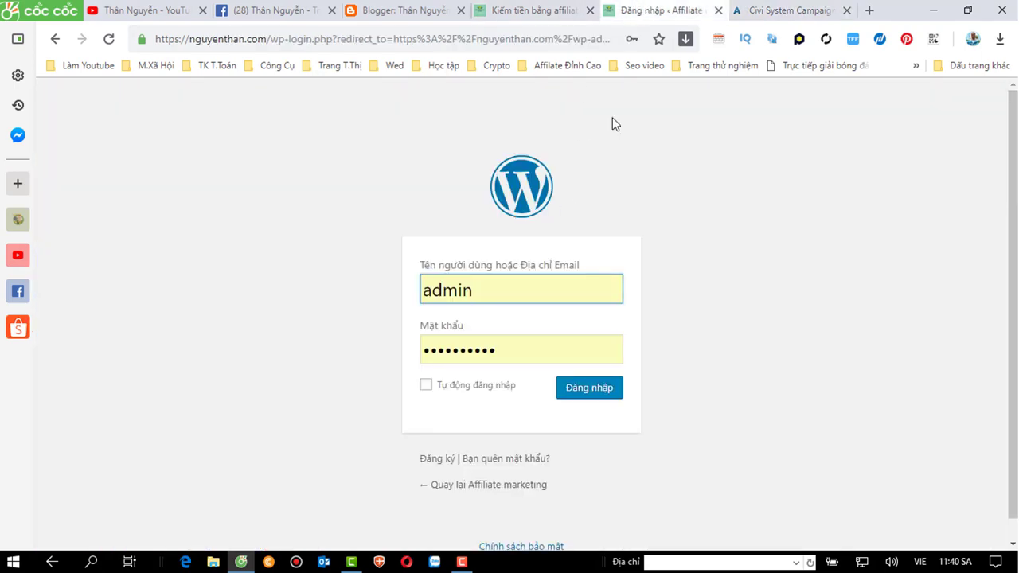
left_click(549, 11)
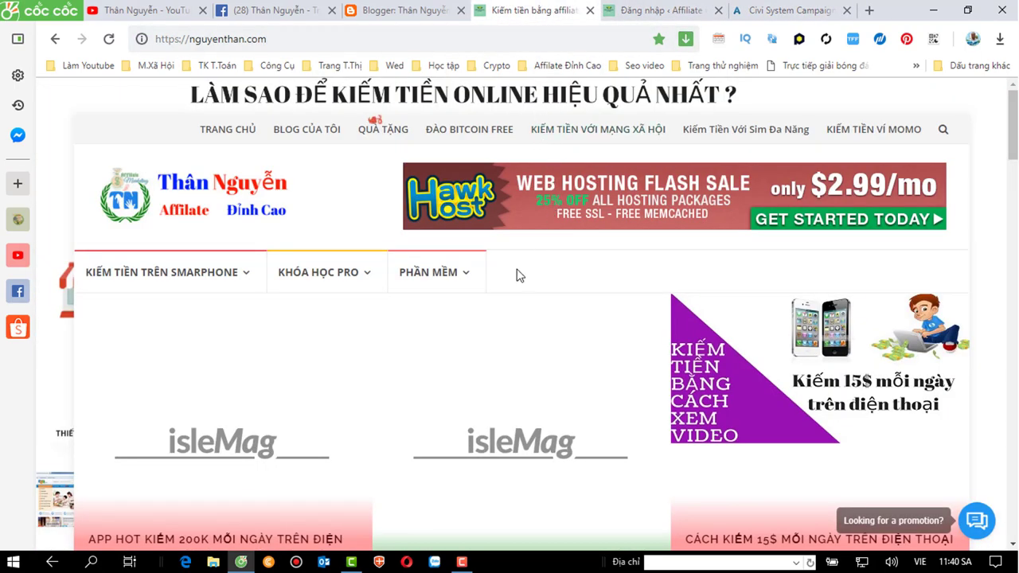
scroll(519, 274, "down", 10)
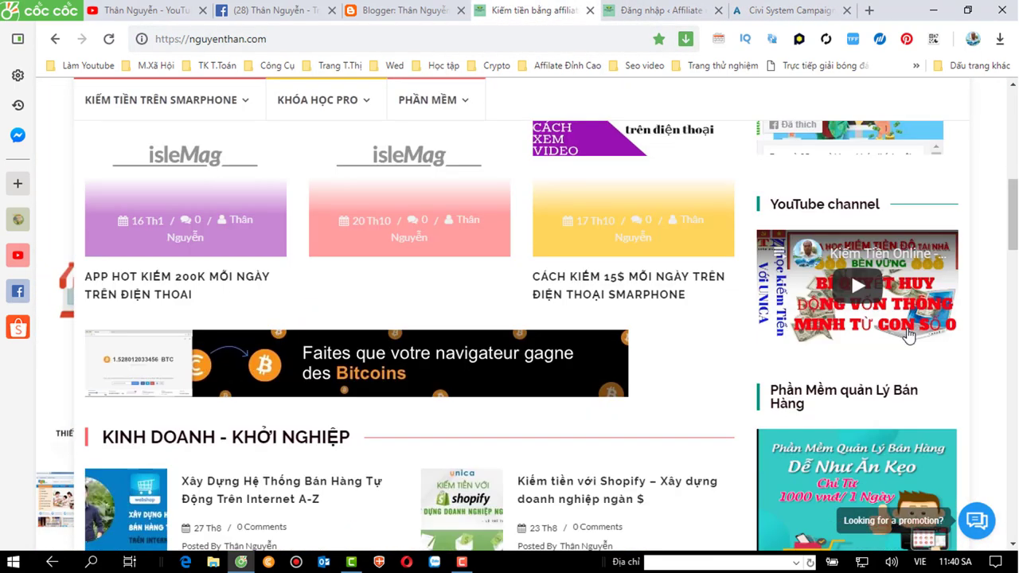
mouse_move(816, 305)
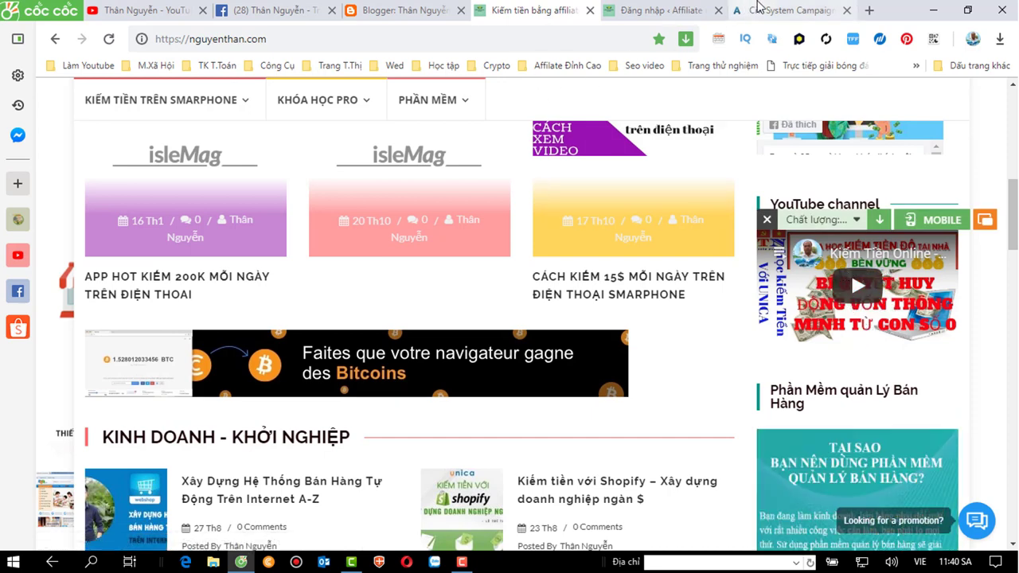
Step: Examine the available banner sizes and their HTML codes on the Civi campaign page
left_click(757, 9)
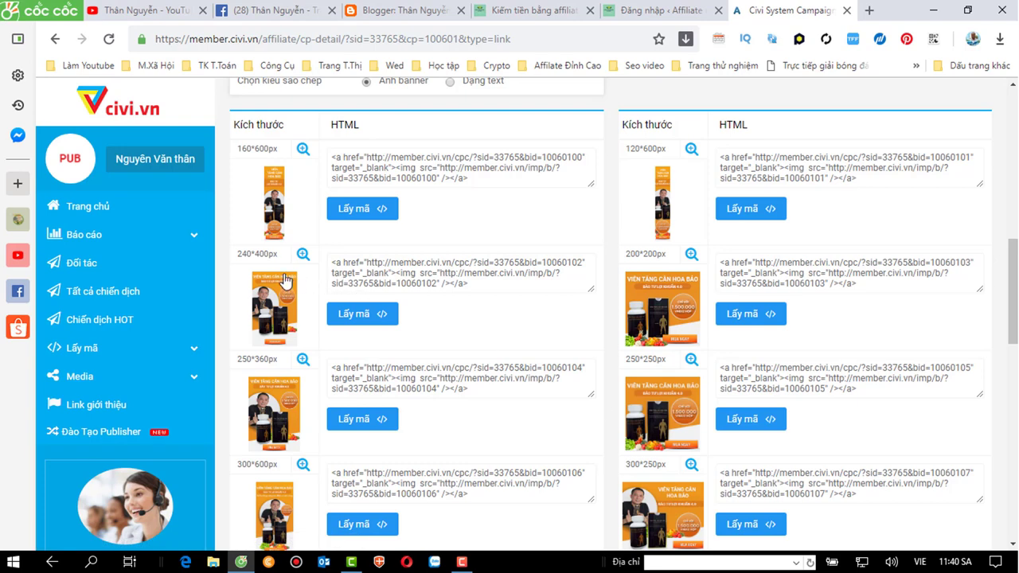
scroll(335, 289, "down", 1)
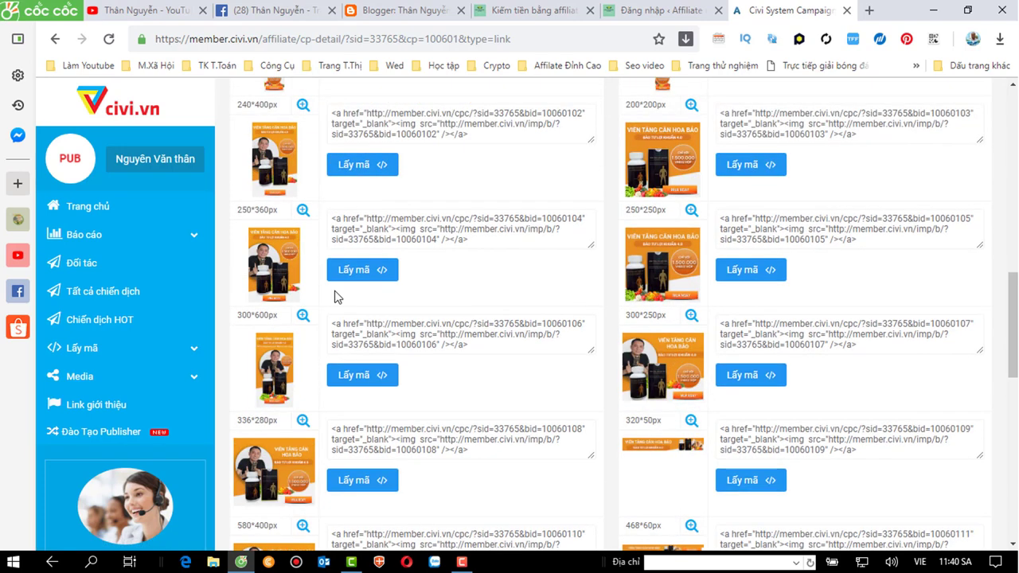
scroll(335, 296, "down", 1)
scroll(335, 294, "down", 1)
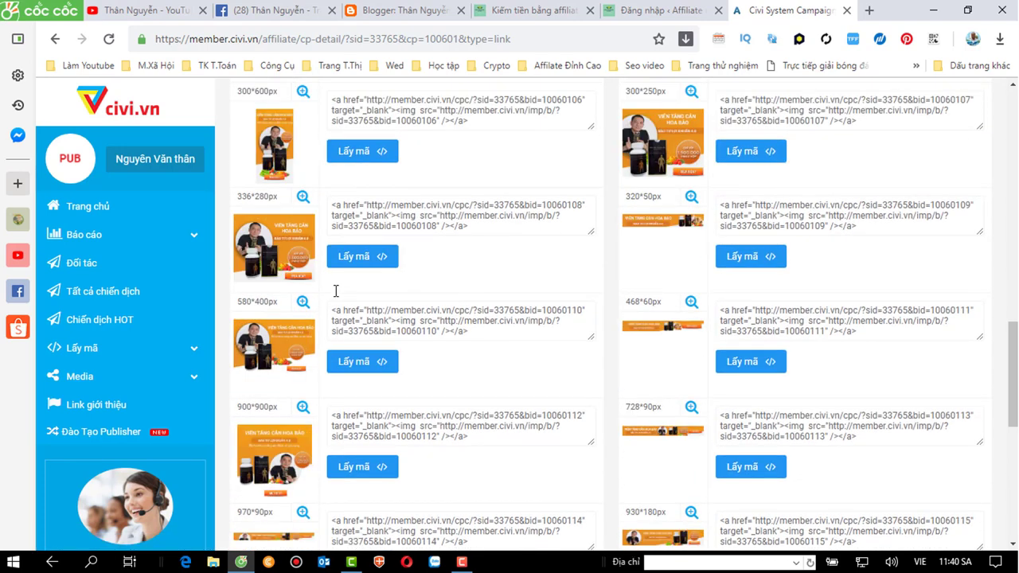
scroll(335, 291, "down", 1)
scroll(307, 353, "down", 1)
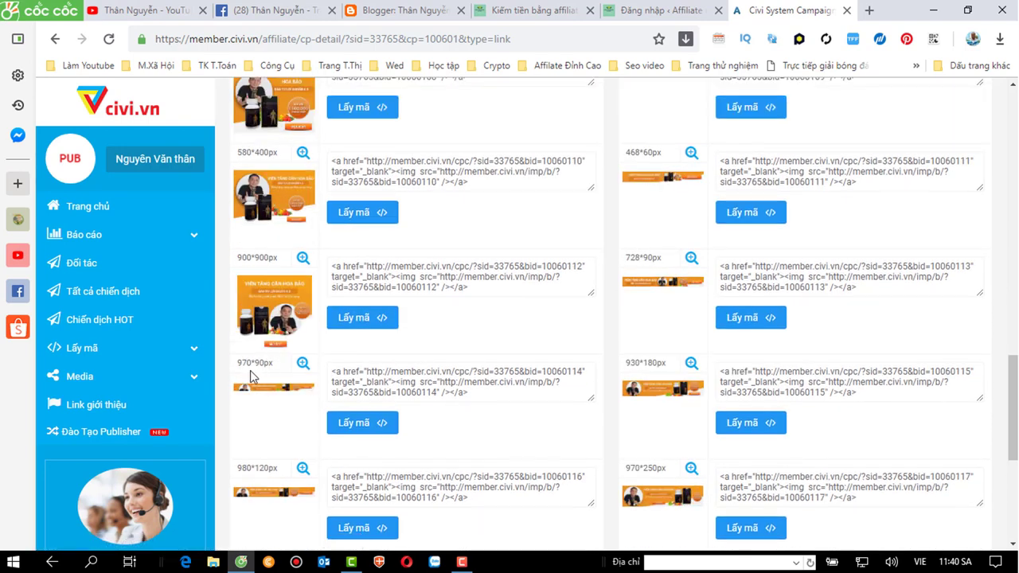
scroll(317, 390, "down", 1)
scroll(317, 390, "down", 1)
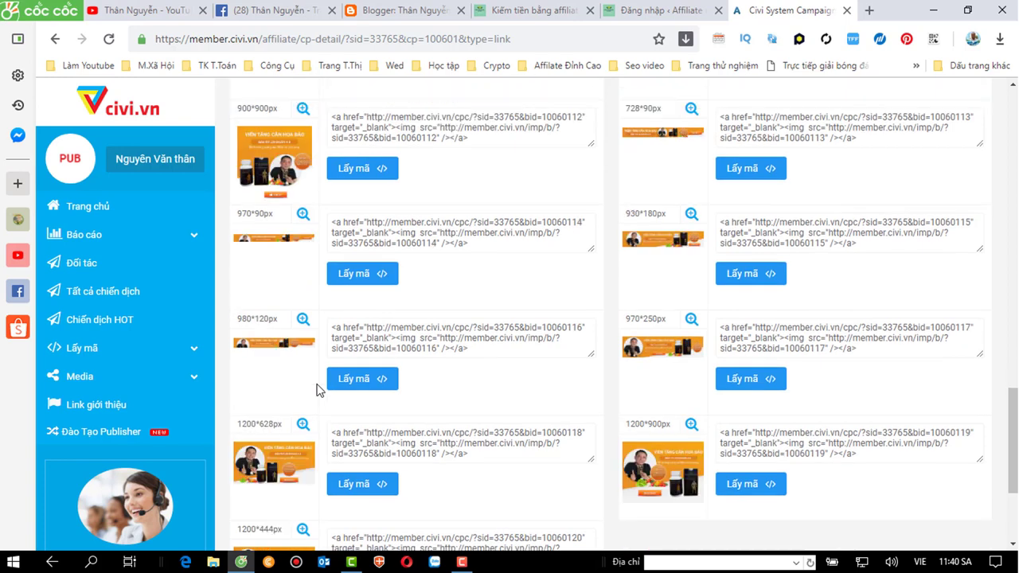
scroll(317, 390, "down", 1)
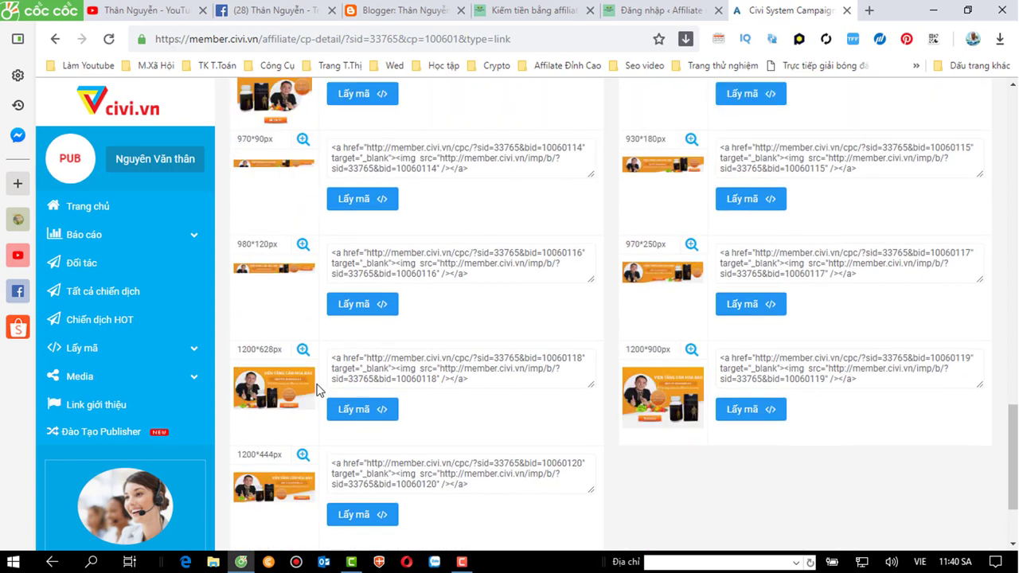
scroll(317, 390, "up", 8)
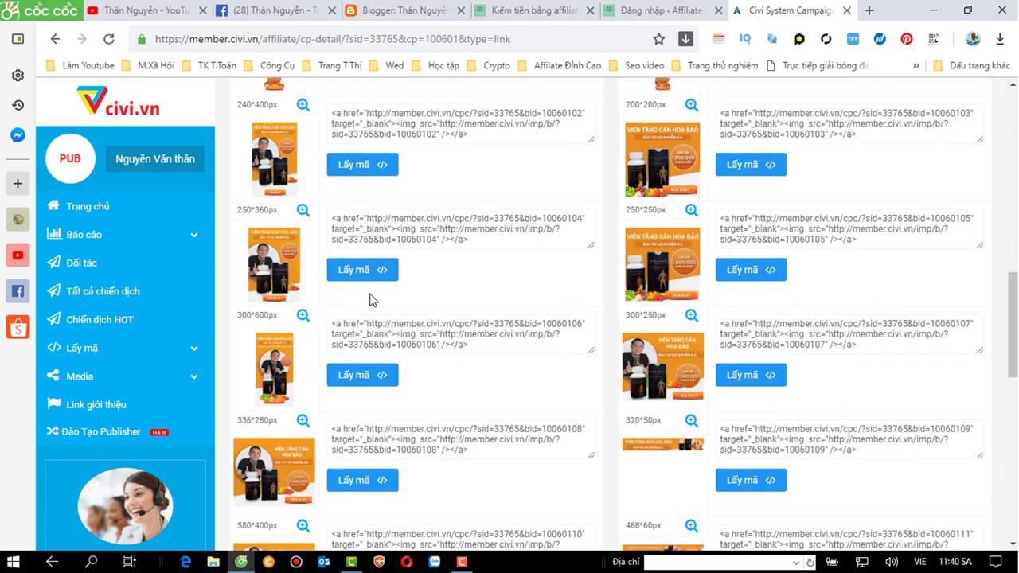
scroll(369, 300, "up", 2)
Step: Check where ad banners are placed along the blog homepage's sidebar
left_click(649, 11)
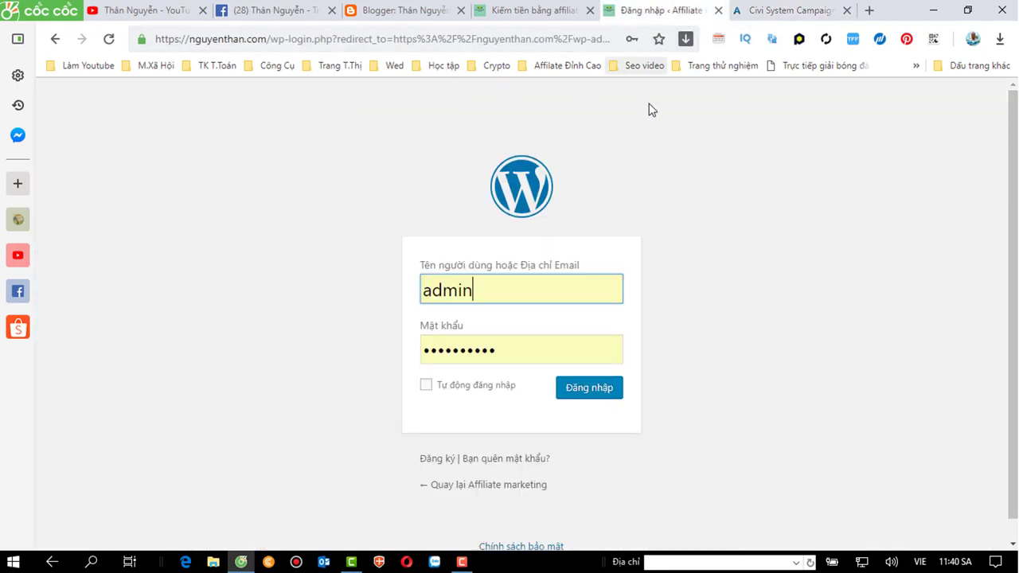
left_click(530, 9)
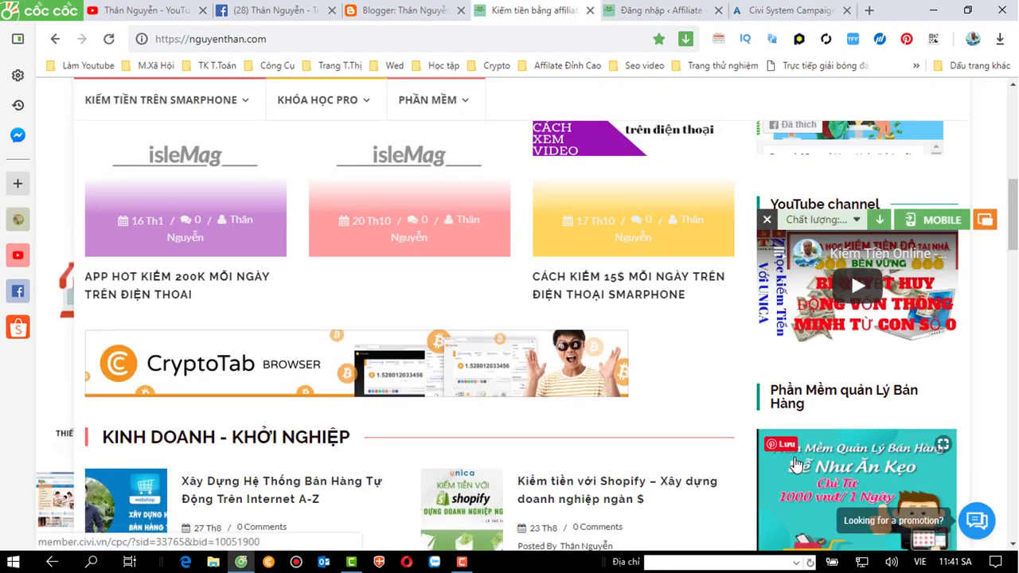
scroll(795, 465, "down", 7)
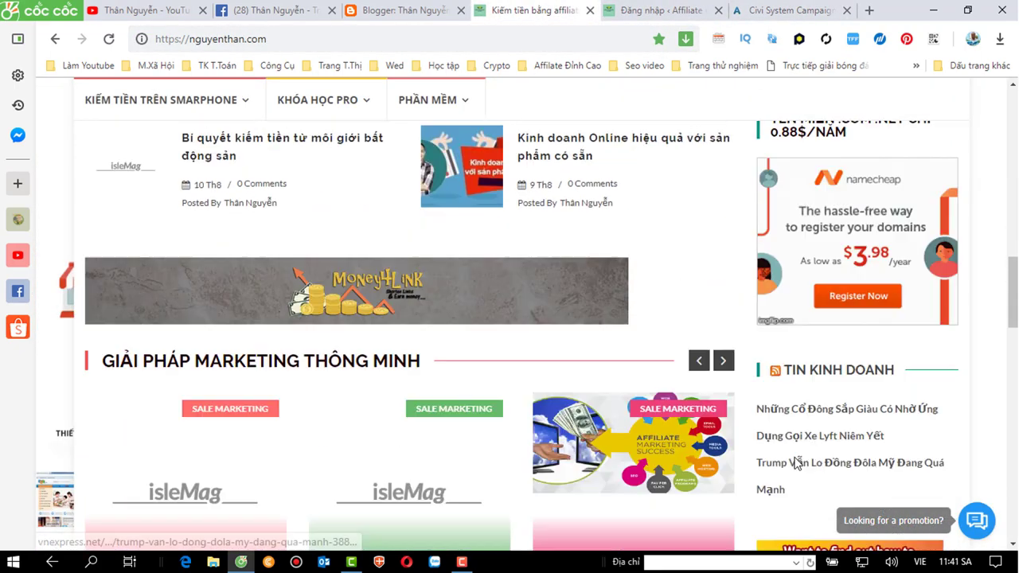
scroll(796, 465, "up", 5)
Step: Log in to the blog's WordPress admin with the prefilled credentials and open the Widget settings page
left_click(665, 10)
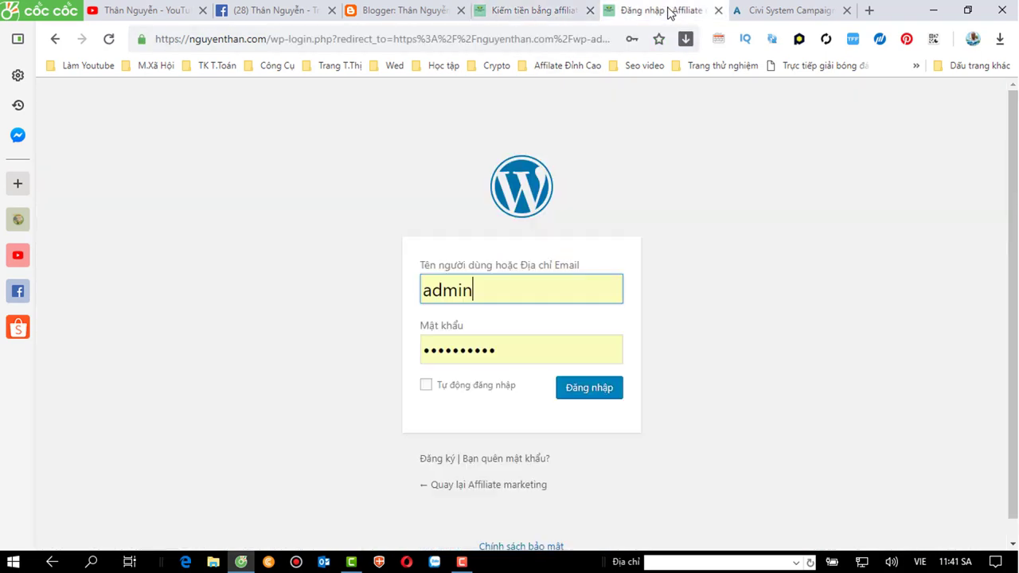
left_click(586, 390)
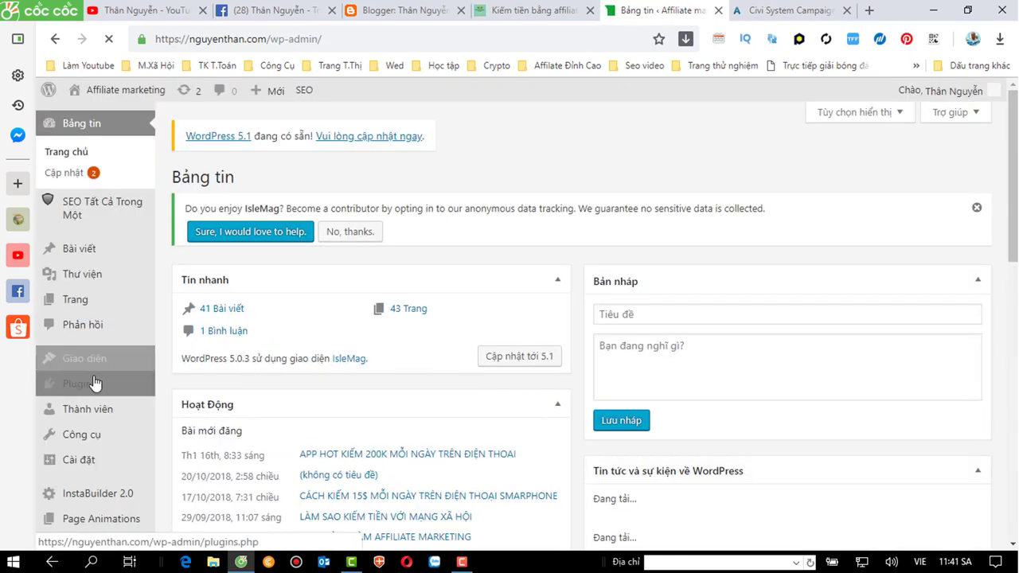
mouse_move(89, 368)
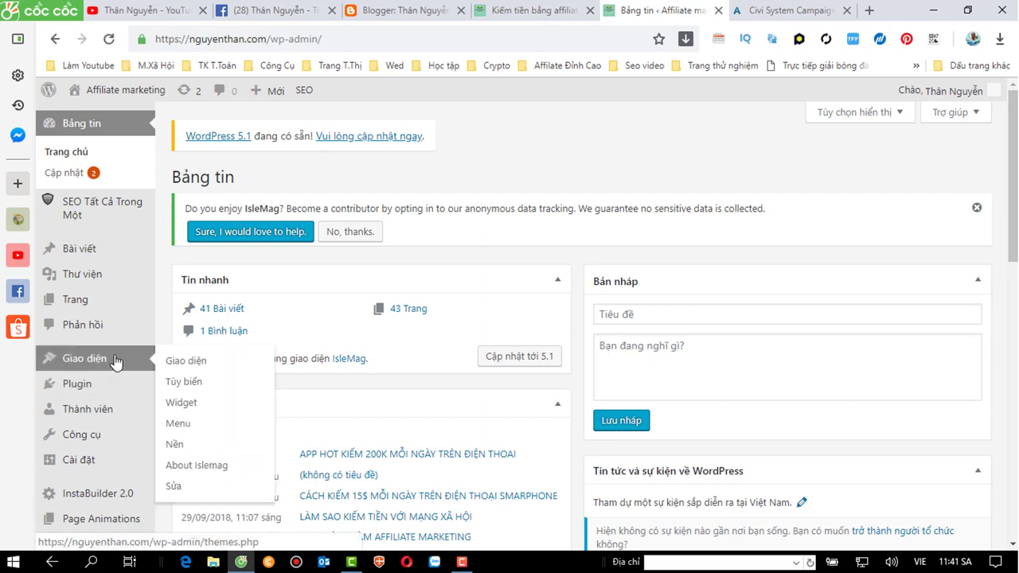
left_click(187, 404)
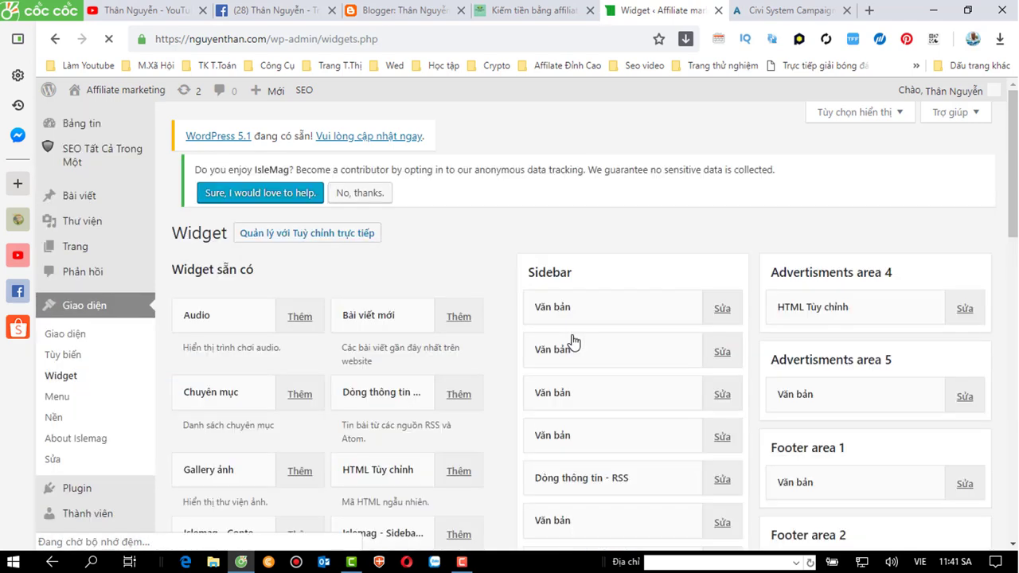
Step: Review the theme's widget areas and open the first text widget of the Sidebar for editing
scroll(766, 320, "down", 1)
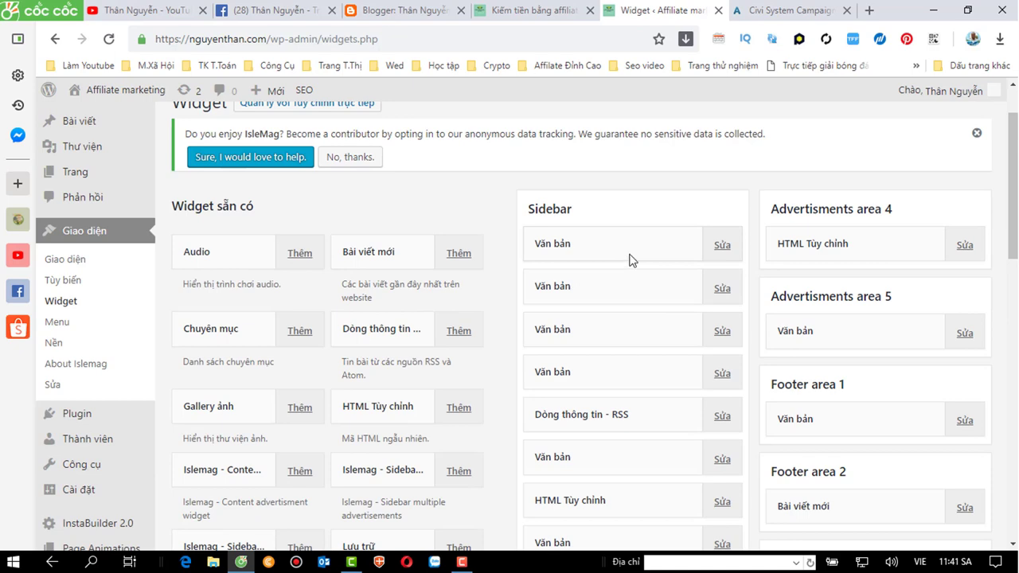
scroll(628, 260, "down", 1)
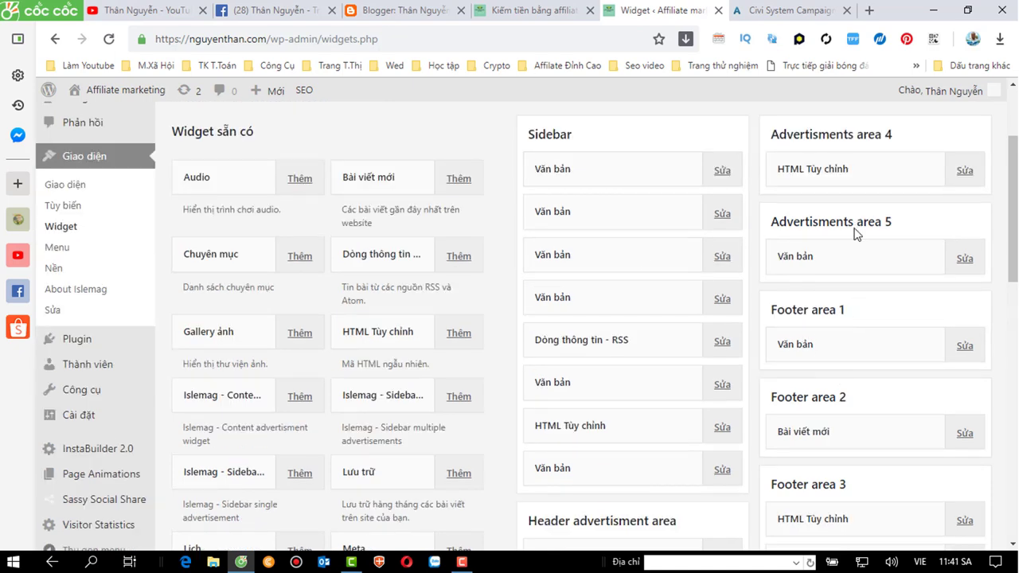
scroll(858, 330, "down", 1)
scroll(849, 429, "down", 1)
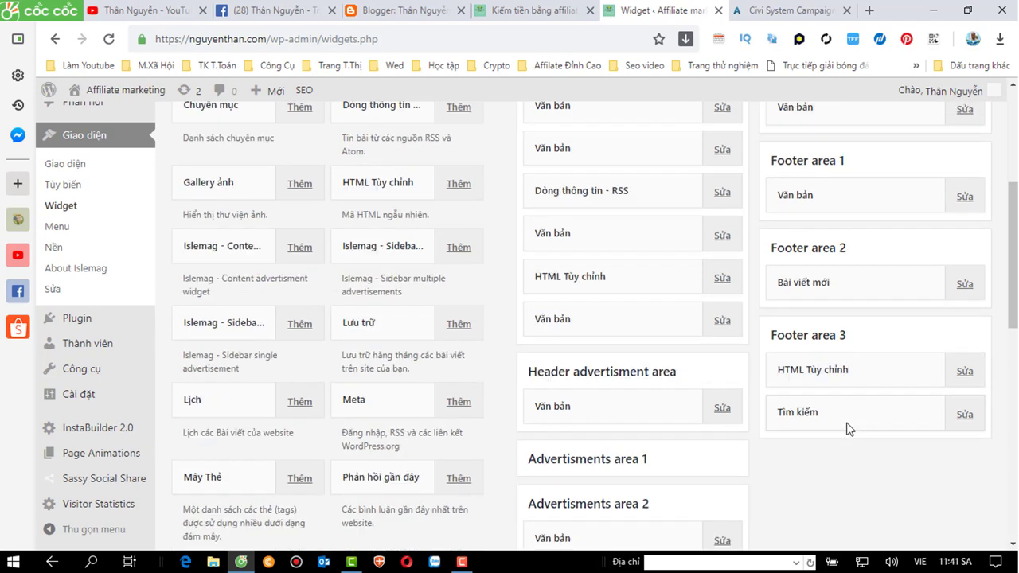
scroll(848, 425, "up", 2)
scroll(843, 364, "up", 1)
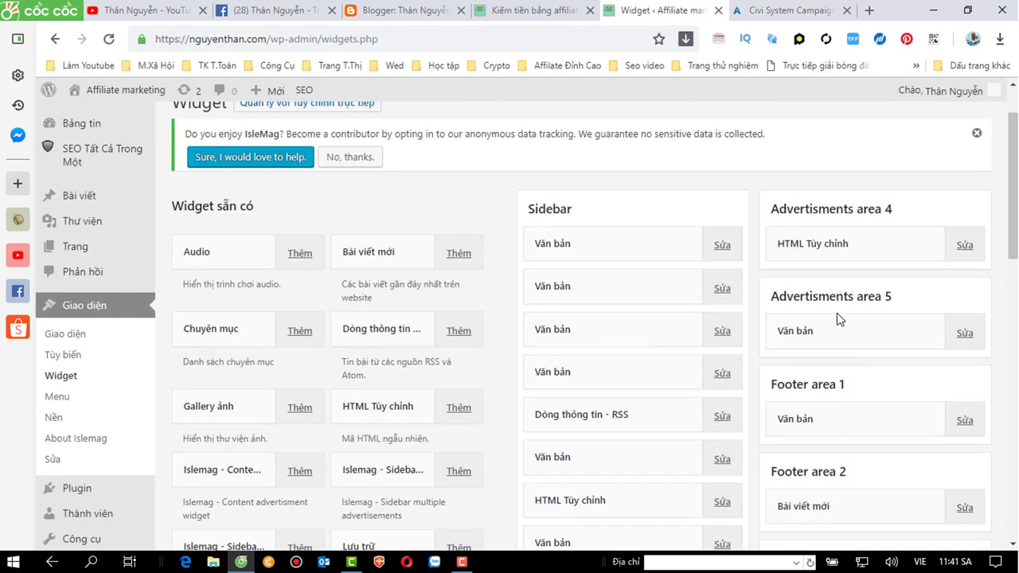
left_click(725, 247)
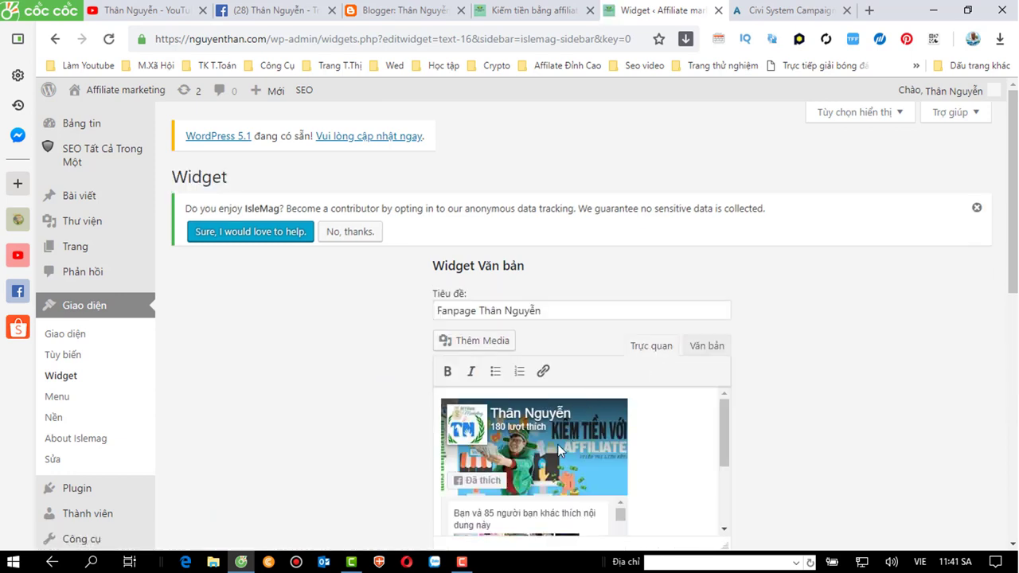
Step: Dismiss the IsleMag data-tracking notice and save the Fanpage text widget
scroll(565, 430, "down", 1)
scroll(565, 431, "up", 1)
left_click(977, 209)
scroll(530, 414, "down", 6)
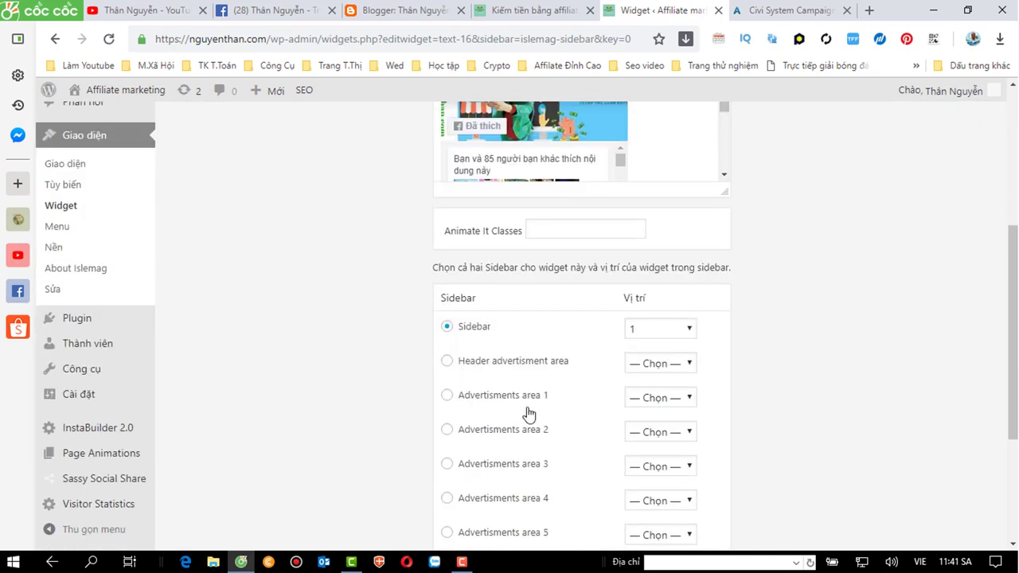
left_click(697, 492)
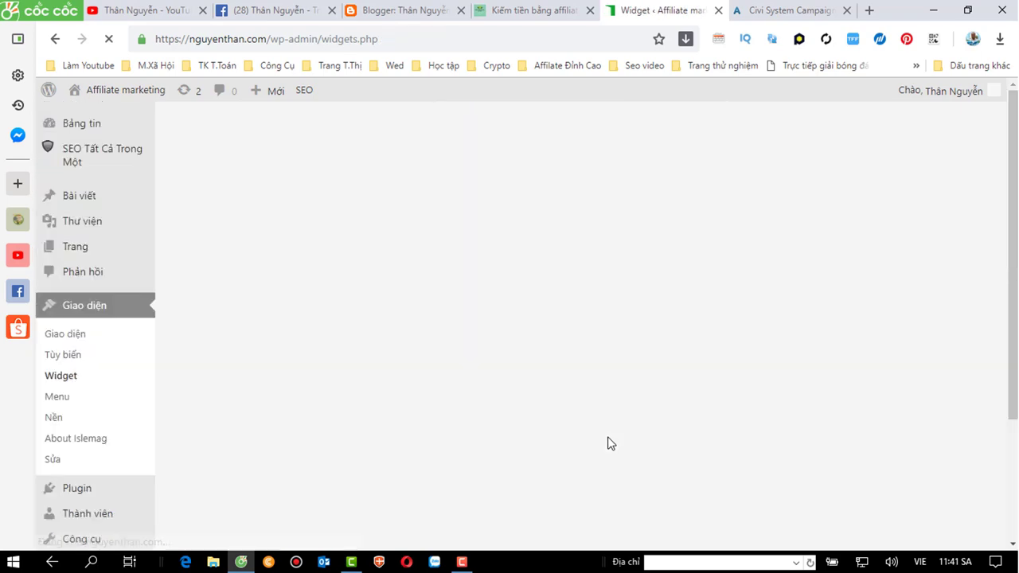
Step: Inspect the live blog's sidebar down to its last ad banner, the 99% more points offer
scroll(292, 365, "down", 2)
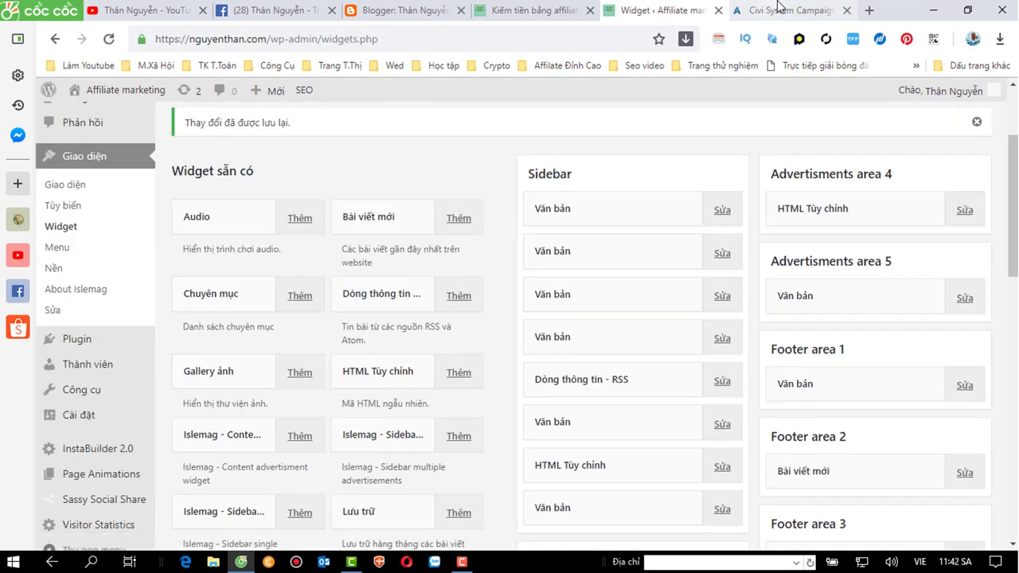
left_click(537, 11)
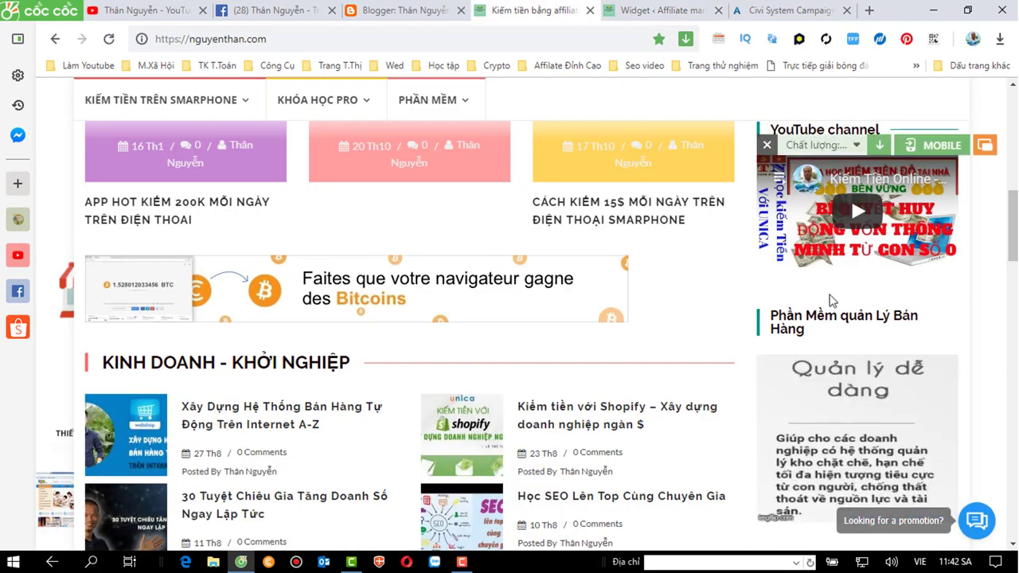
scroll(832, 295, "down", 10)
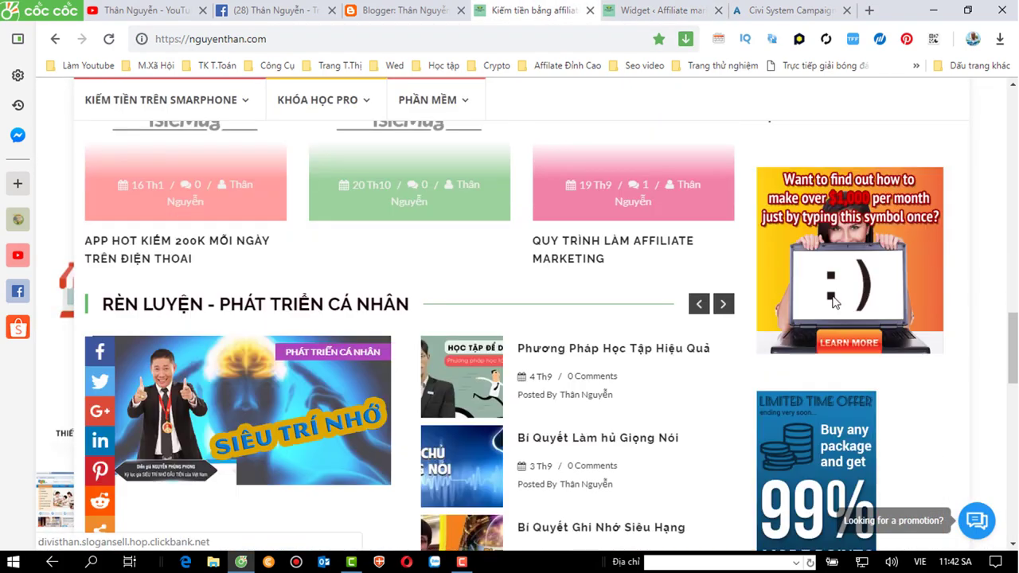
scroll(832, 302, "down", 3)
scroll(833, 301, "down", 3)
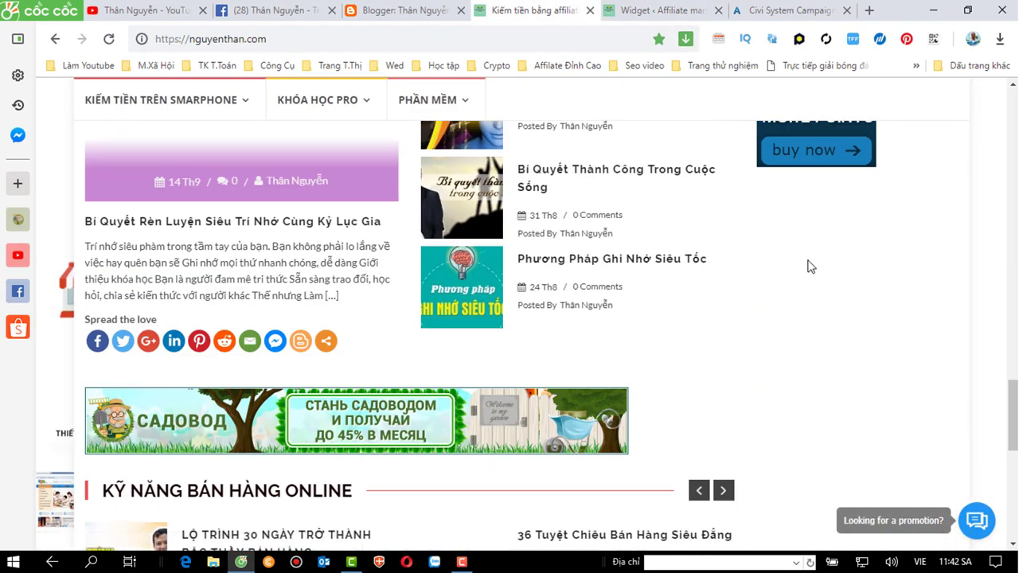
scroll(829, 253, "up", 1)
scroll(808, 323, "up", 1)
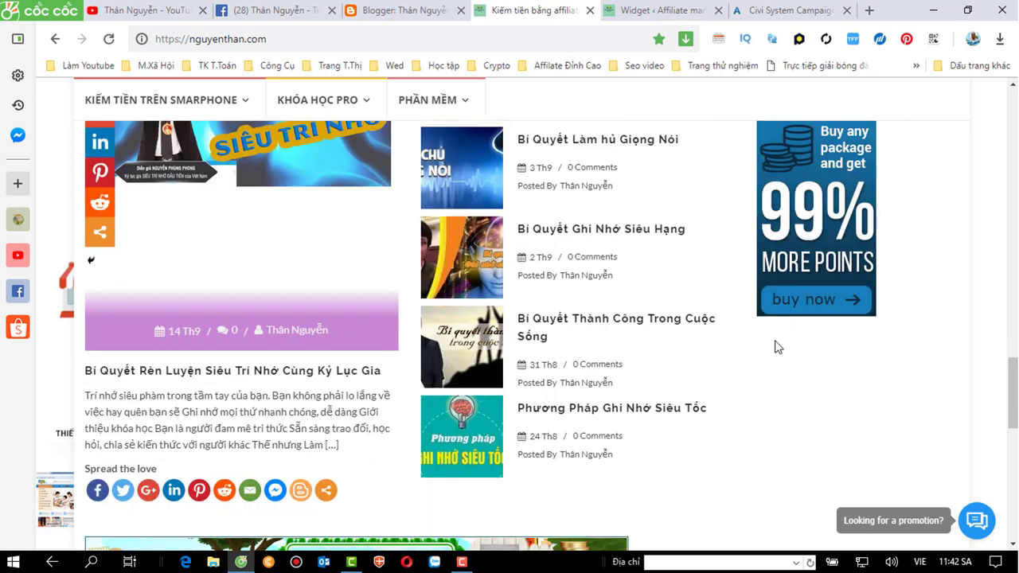
Step: Open the last text widget of the Sidebar area, the one holding the 99% offer banner, for editing
left_click(640, 18)
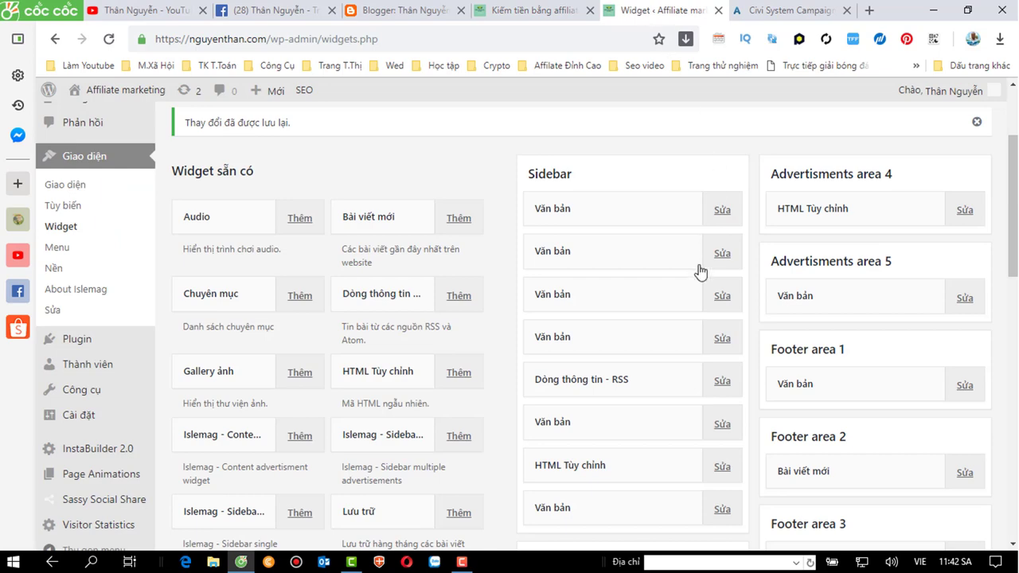
scroll(692, 286, "down", 1)
scroll(659, 332, "down", 1)
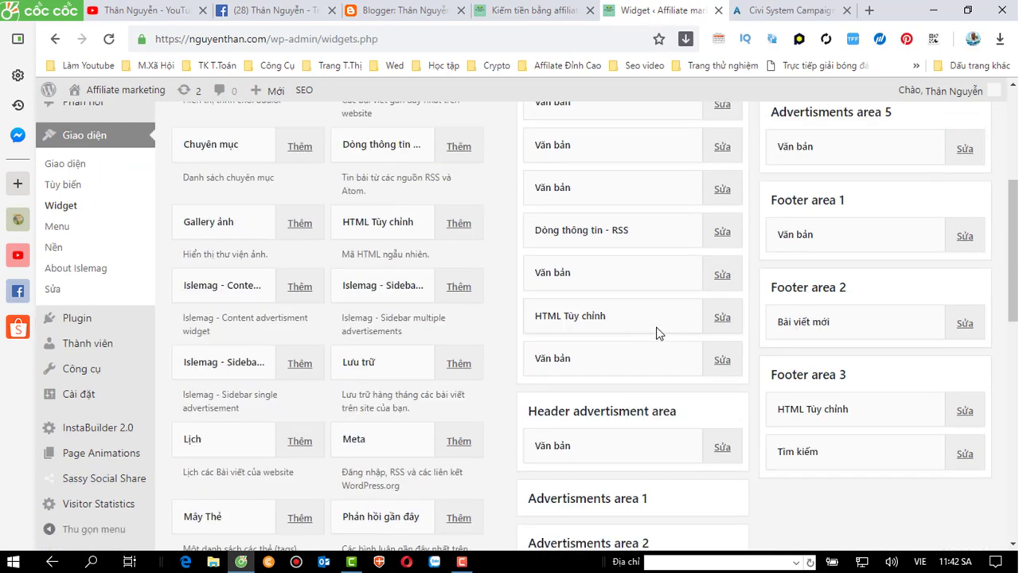
scroll(658, 333, "down", 1)
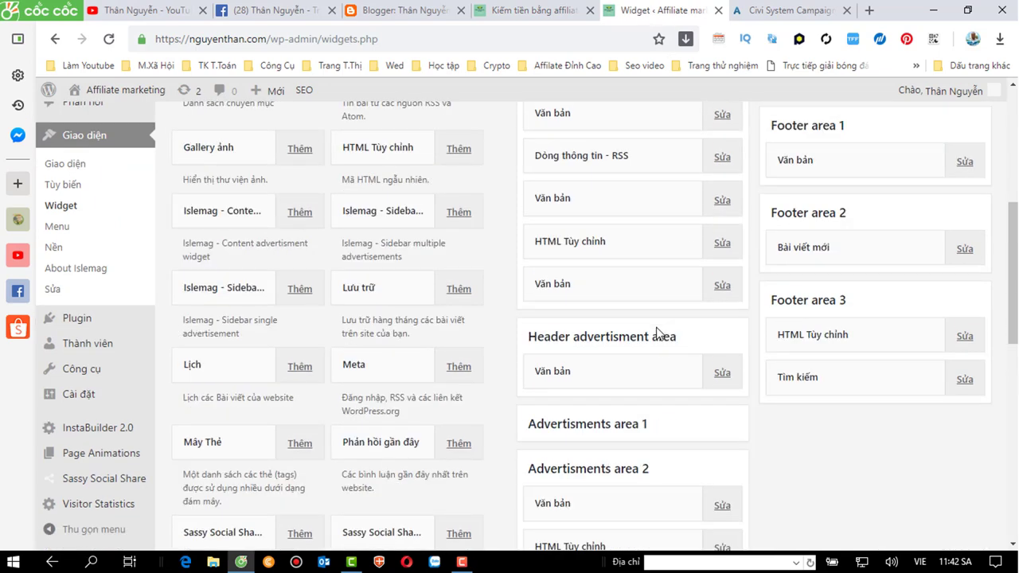
left_click(729, 291)
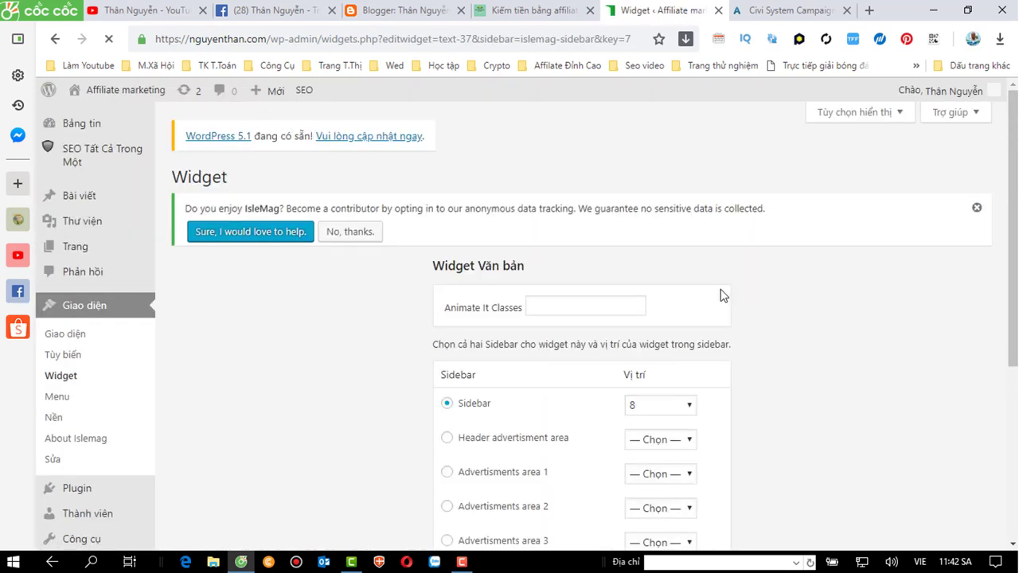
scroll(690, 330, "down", 3)
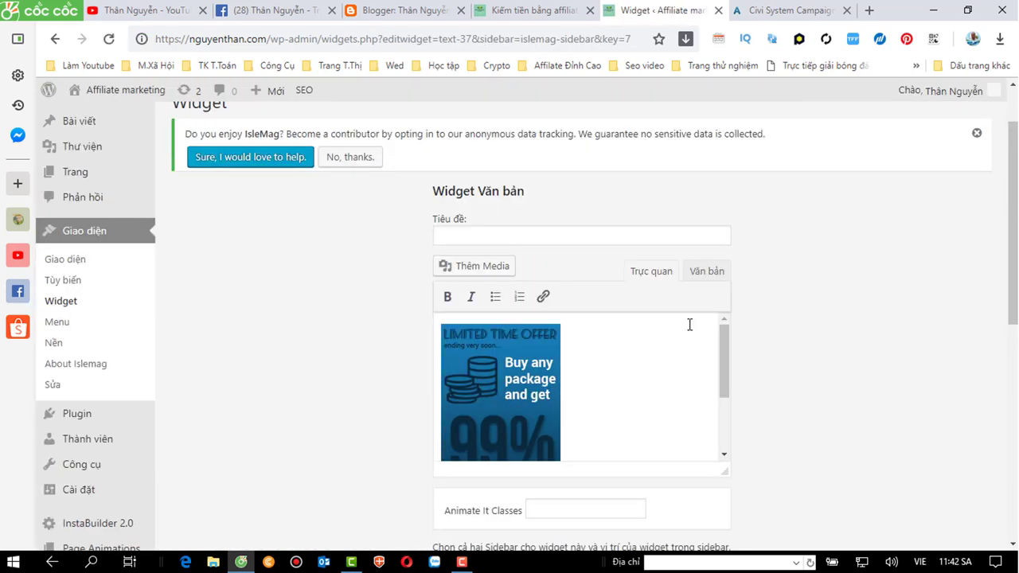
Step: Check the 99% offer banner widget's placement settings, dismiss the IsleMag data-tracking notice and save the widget
scroll(689, 324, "down", 4)
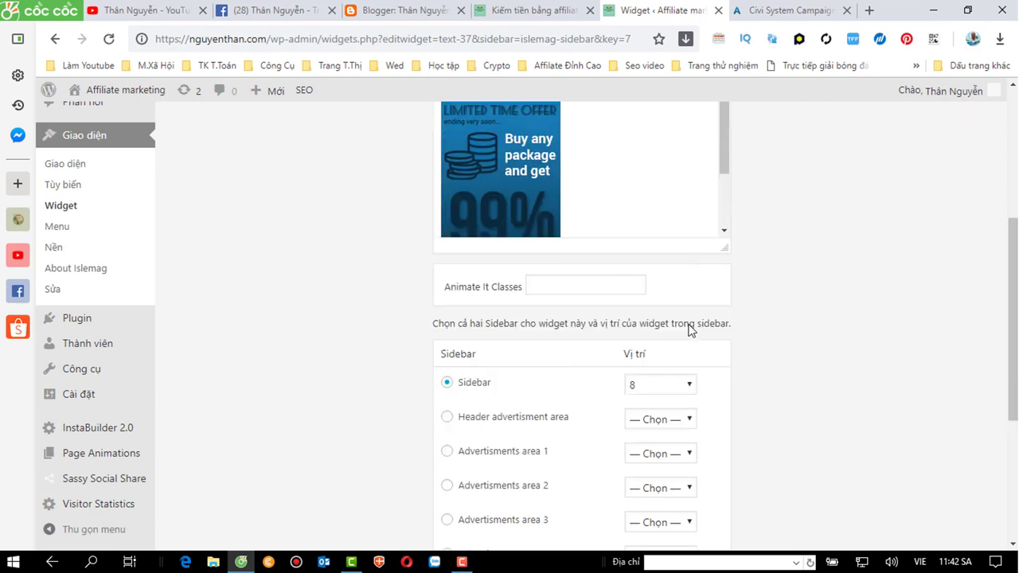
scroll(690, 329, "up", 7)
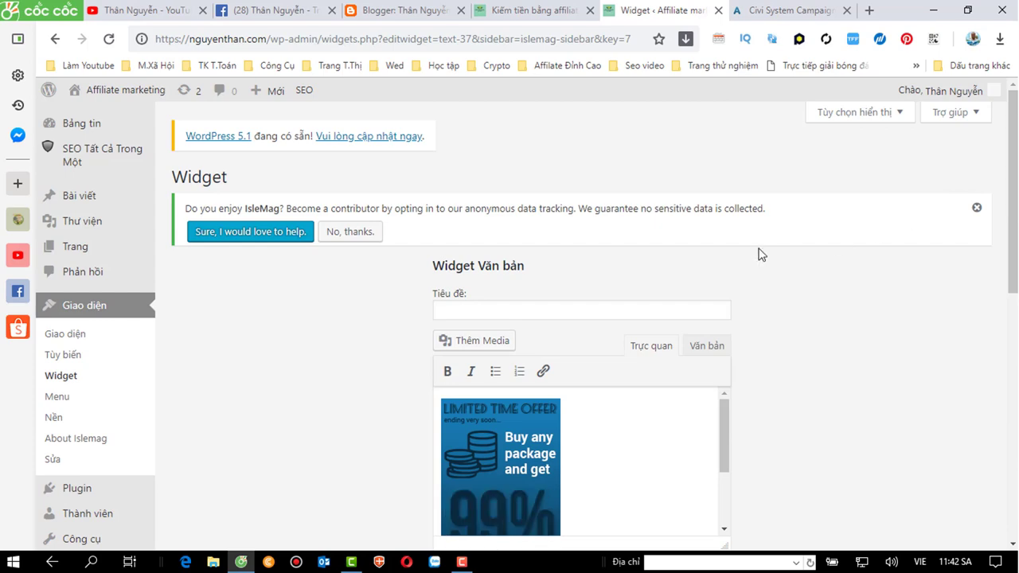
left_click(976, 207)
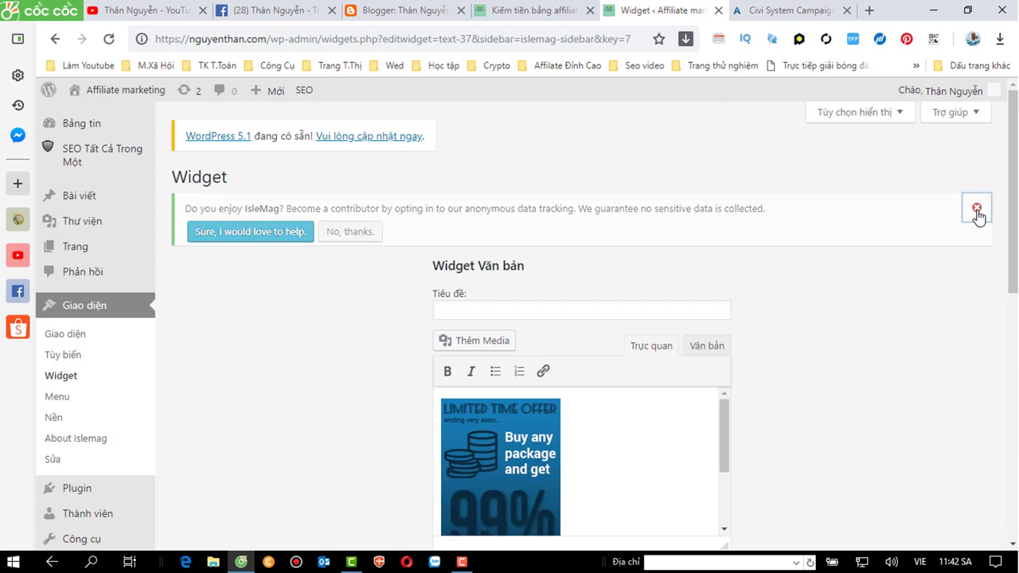
scroll(684, 375, "down", 6)
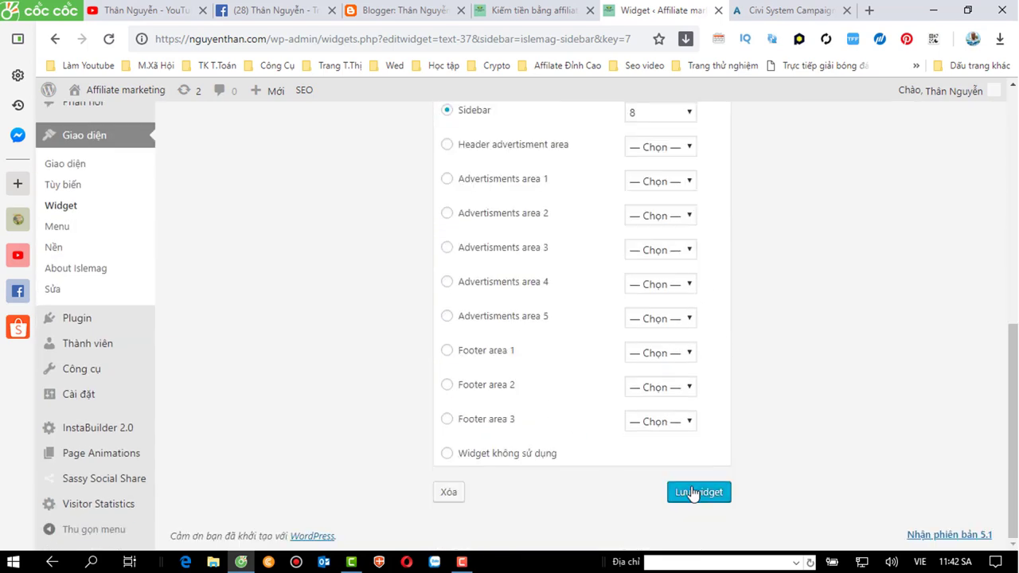
left_click(693, 494)
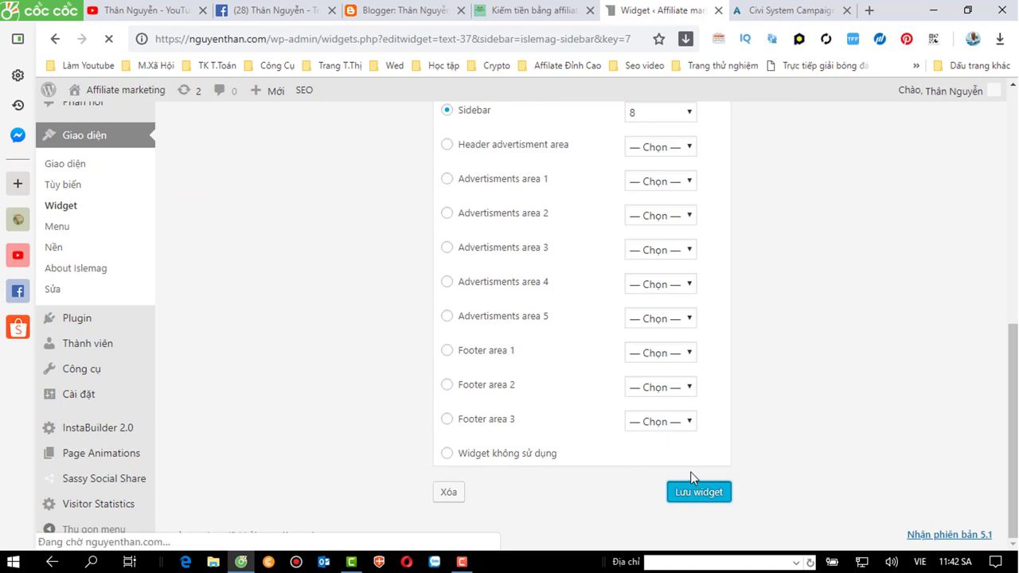
Step: Add a new text widget (Văn bản) from the available widgets and set its editor to HTML text mode
scroll(691, 473, "down", 2)
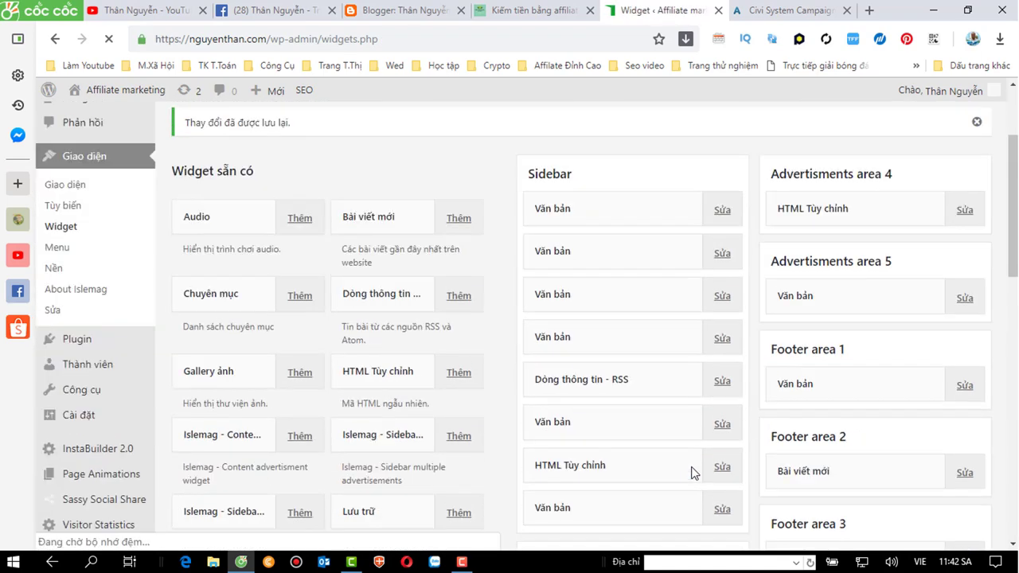
scroll(691, 472, "down", 3)
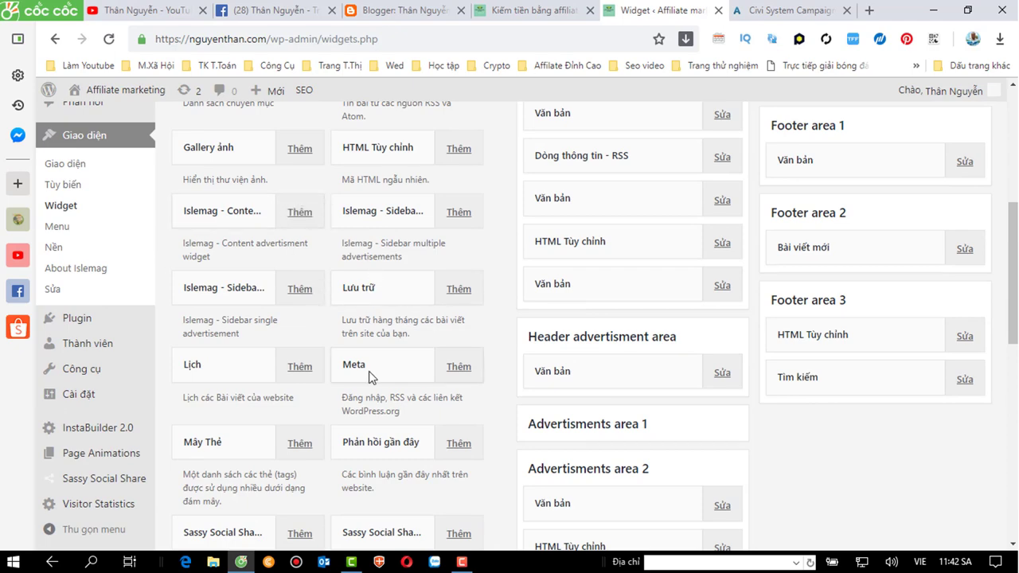
scroll(368, 376, "down", 4)
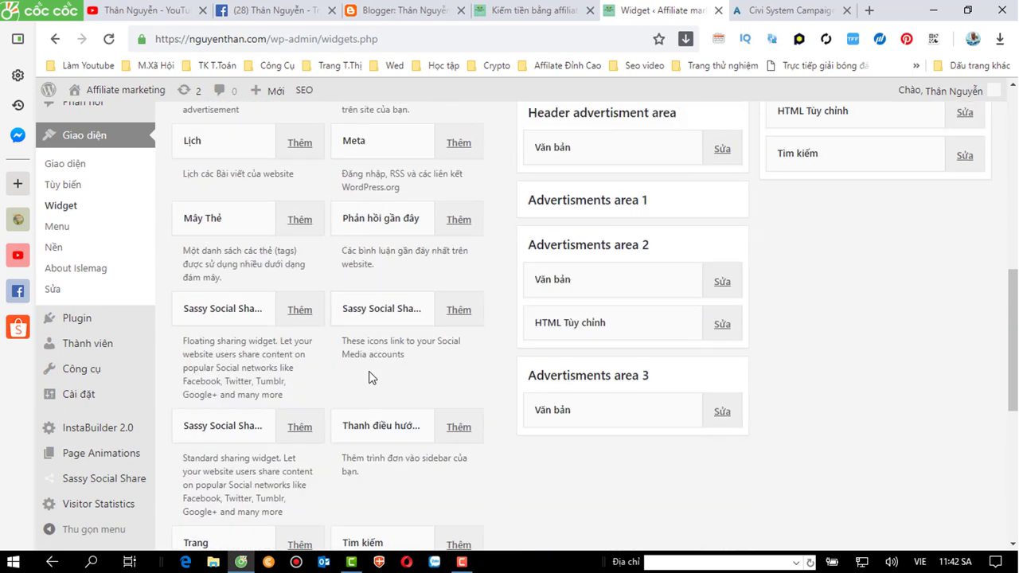
scroll(369, 374, "down", 1)
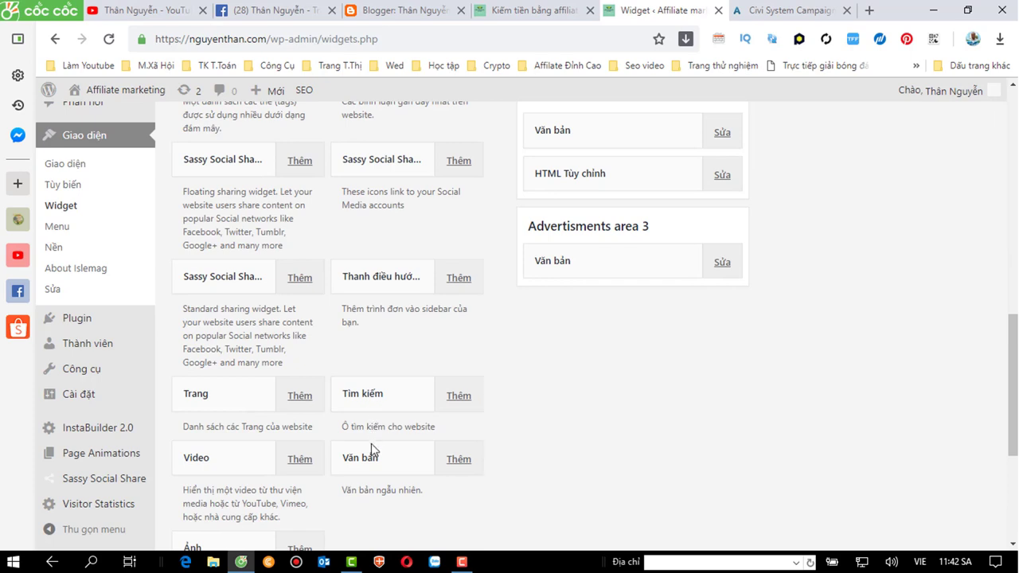
left_click(457, 463)
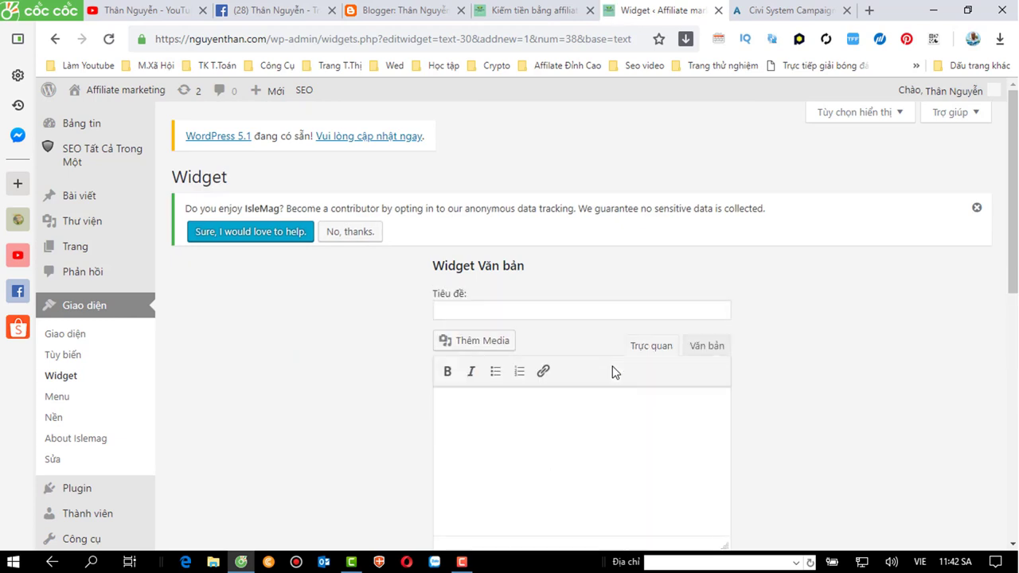
left_click(707, 345)
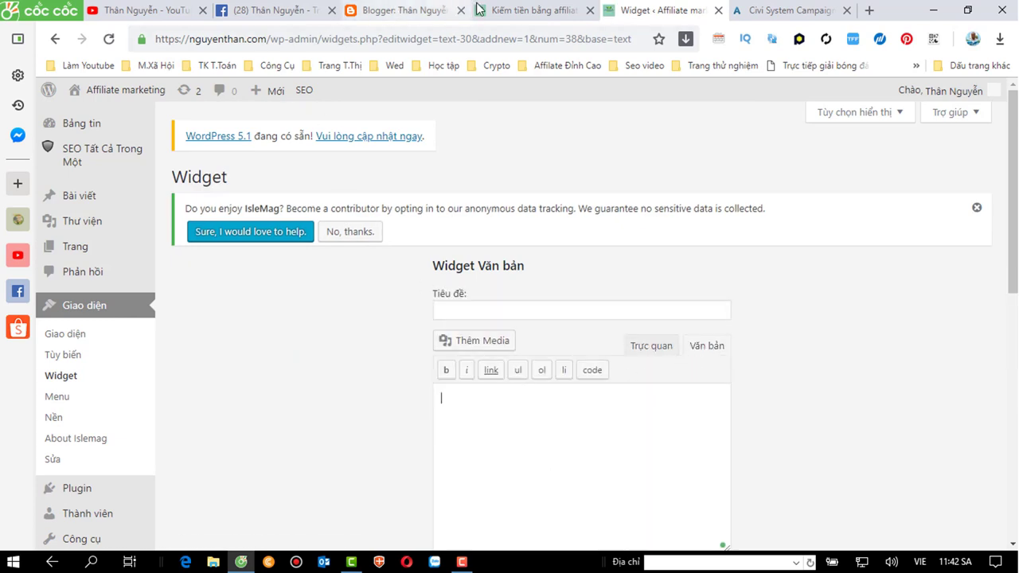
Step: Copy the HTML code of the 250*250px banner from the Civi campaign page
left_click(790, 13)
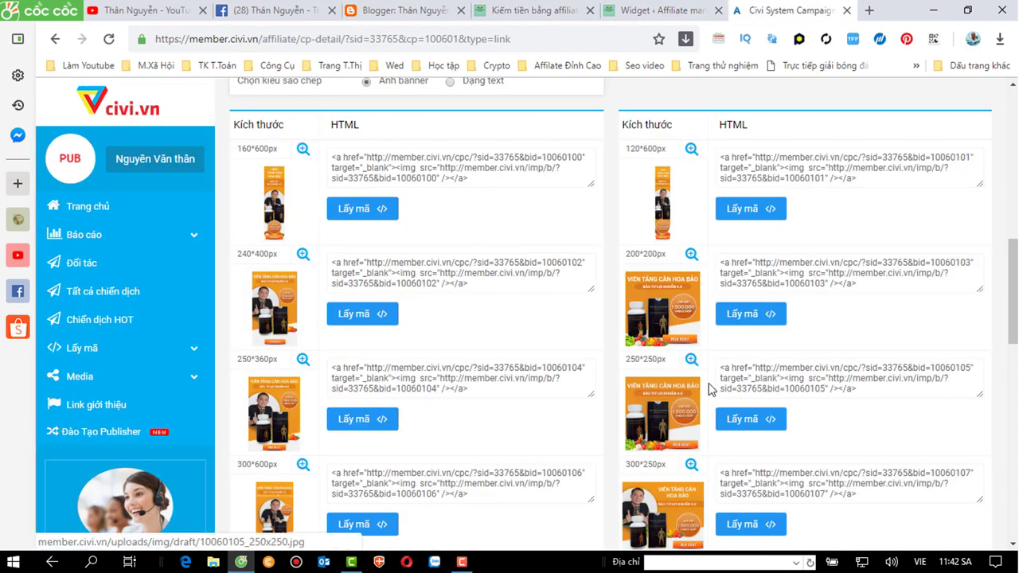
scroll(714, 406, "down", 1)
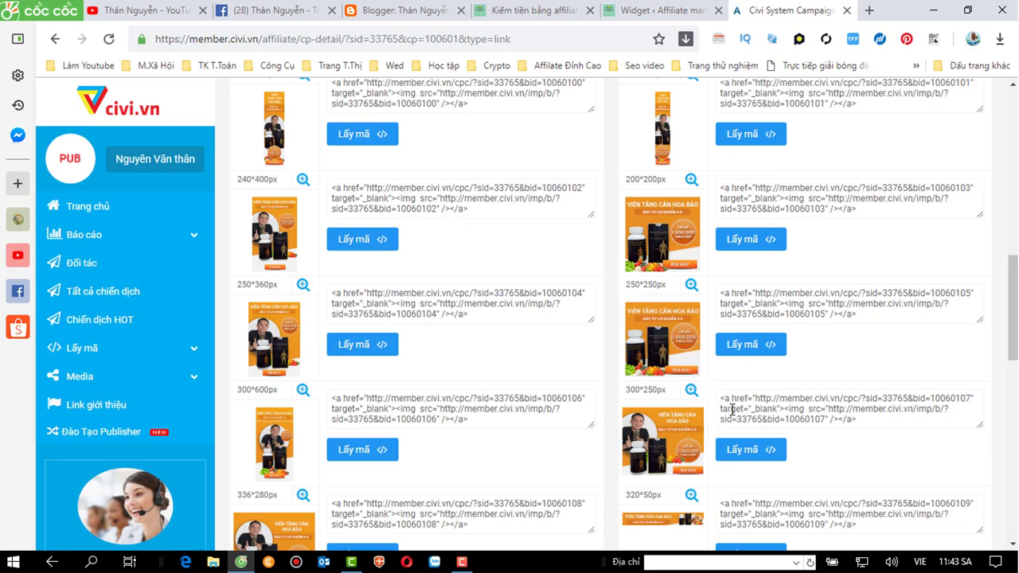
left_click_drag(719, 293, 890, 311)
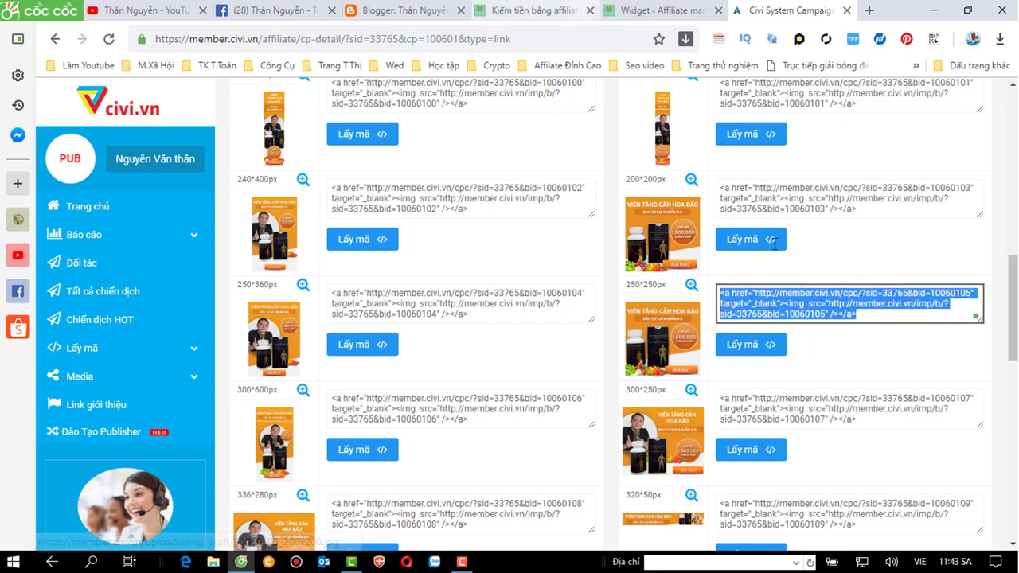
right_click(762, 309)
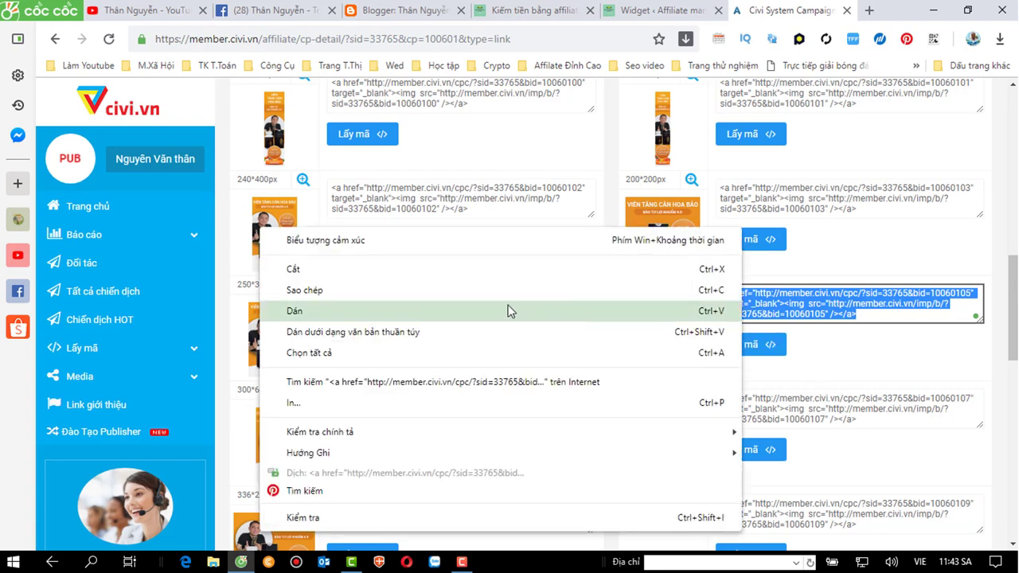
left_click(328, 287)
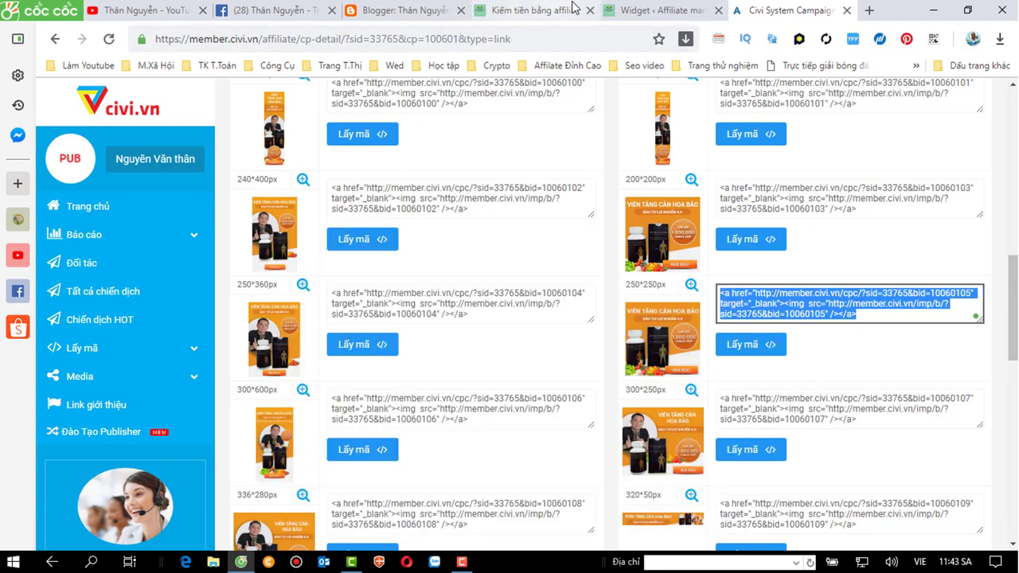
Step: Paste the banner code into the new text widget's content and preview the whole banner in visual mode
left_click(629, 11)
left_click(458, 410)
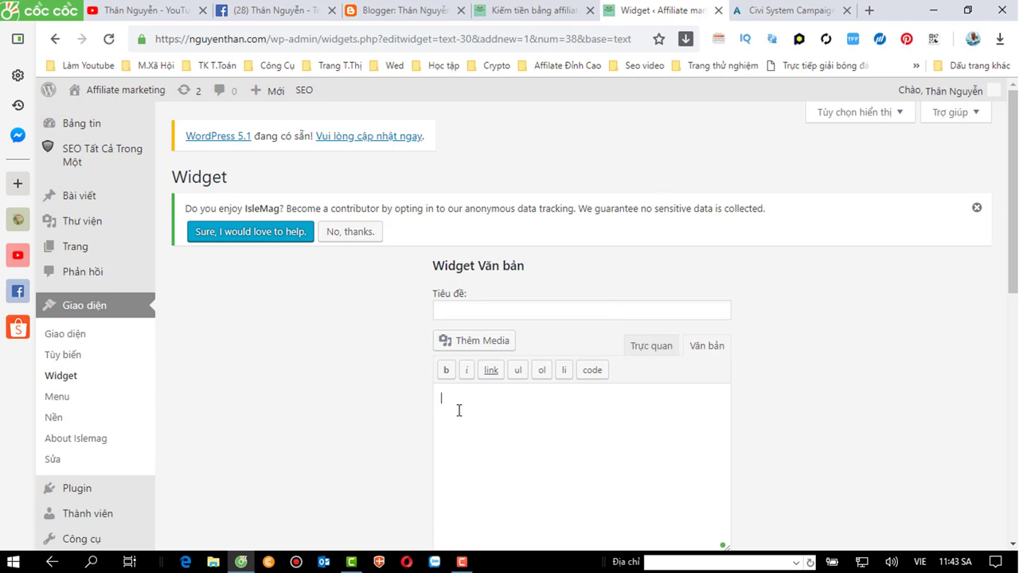
right_click(458, 411)
left_click(495, 246)
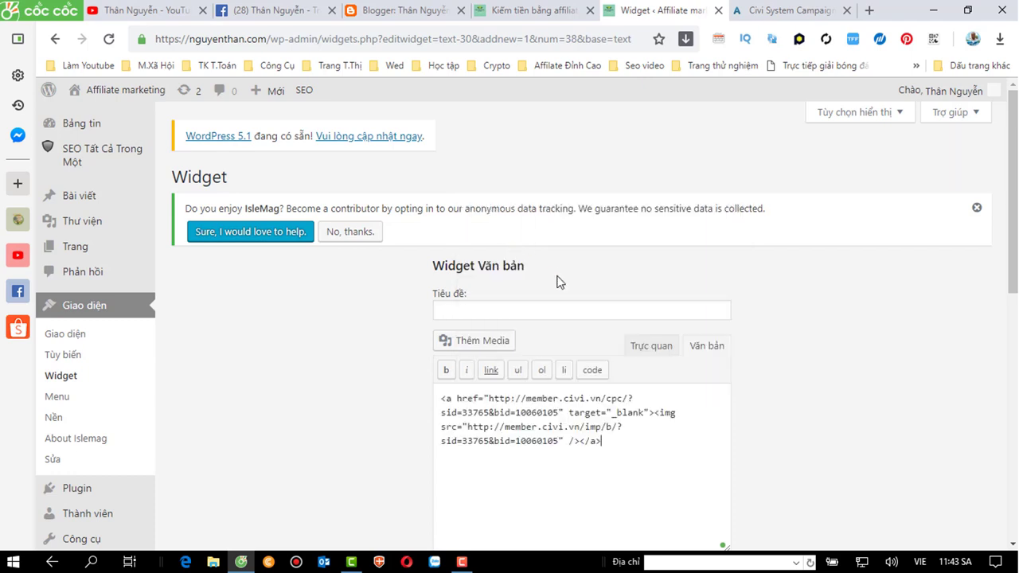
left_click(653, 348)
scroll(658, 355, "down", 1)
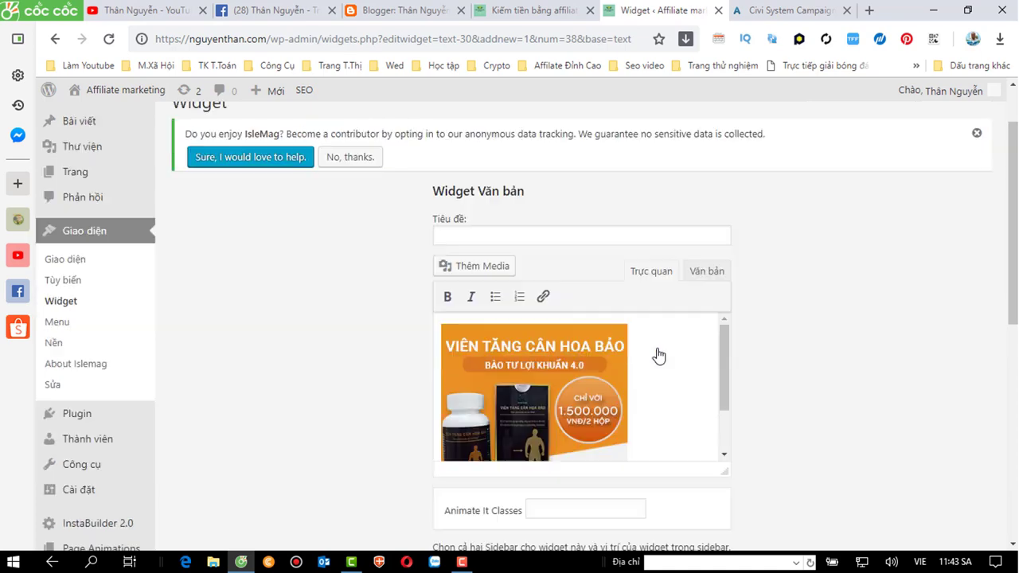
scroll(659, 355, "down", 2)
scroll(658, 348, "up", 2)
scroll(658, 348, "down", 2)
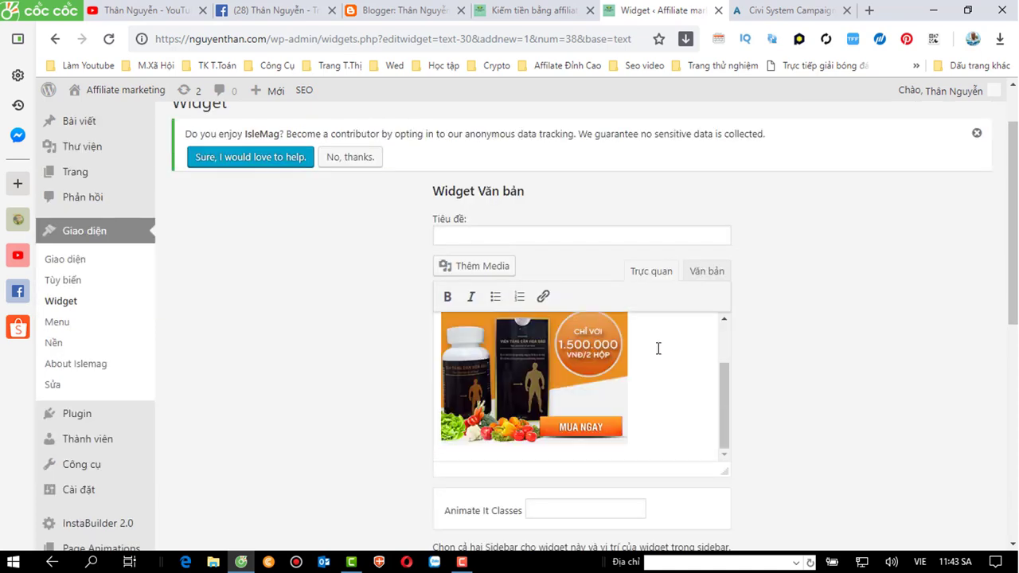
Step: View the position choices for placing the new widget in the Sidebar area
scroll(658, 348, "down", 2)
scroll(658, 355, "down", 2)
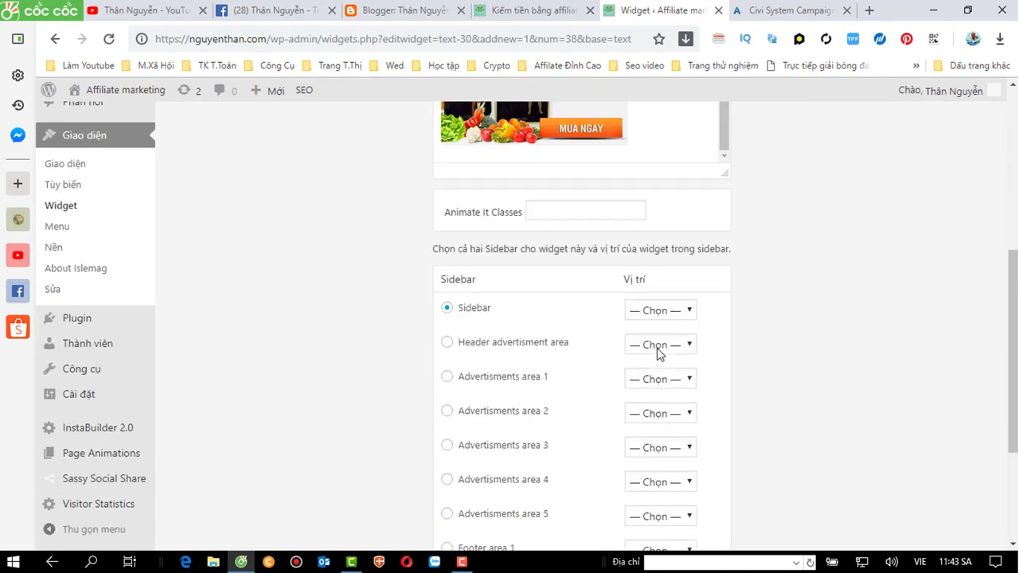
scroll(658, 354, "down", 1)
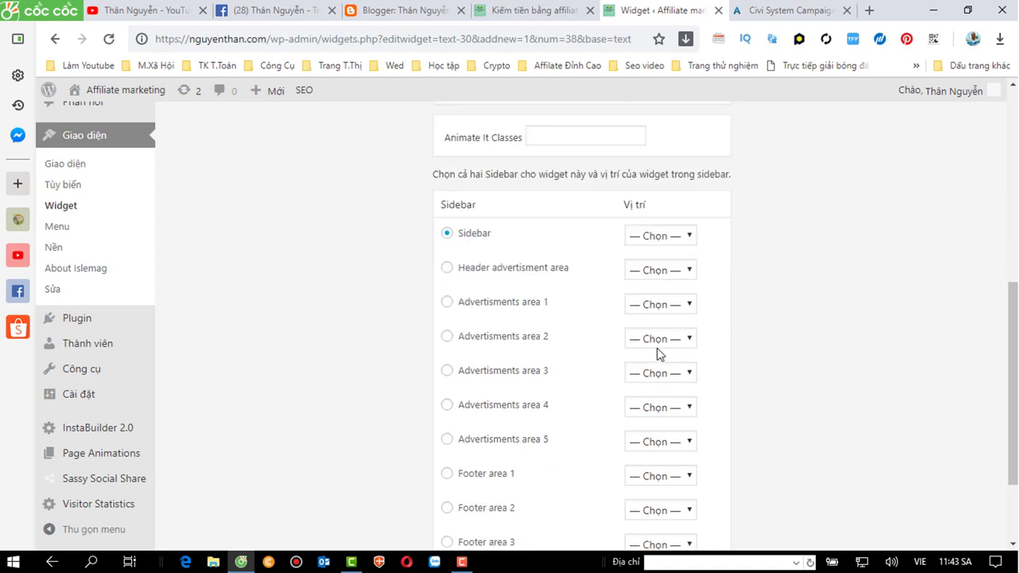
left_click(687, 241)
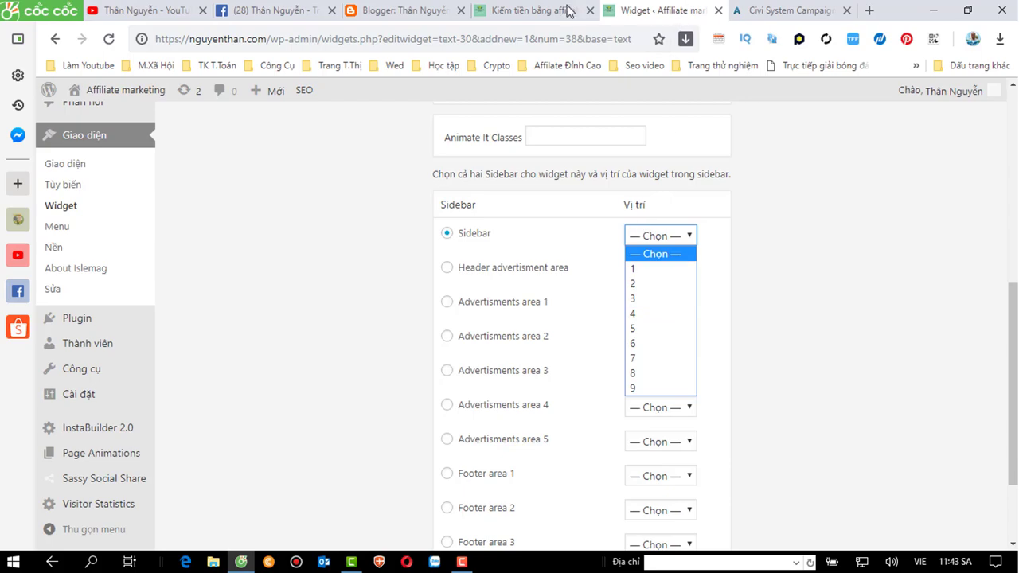
Step: Examine the order of the sidebar blocks on the live blog, from the fanpage box down to the 99% offer banner
left_click(534, 11)
scroll(1004, 373, "up", 12)
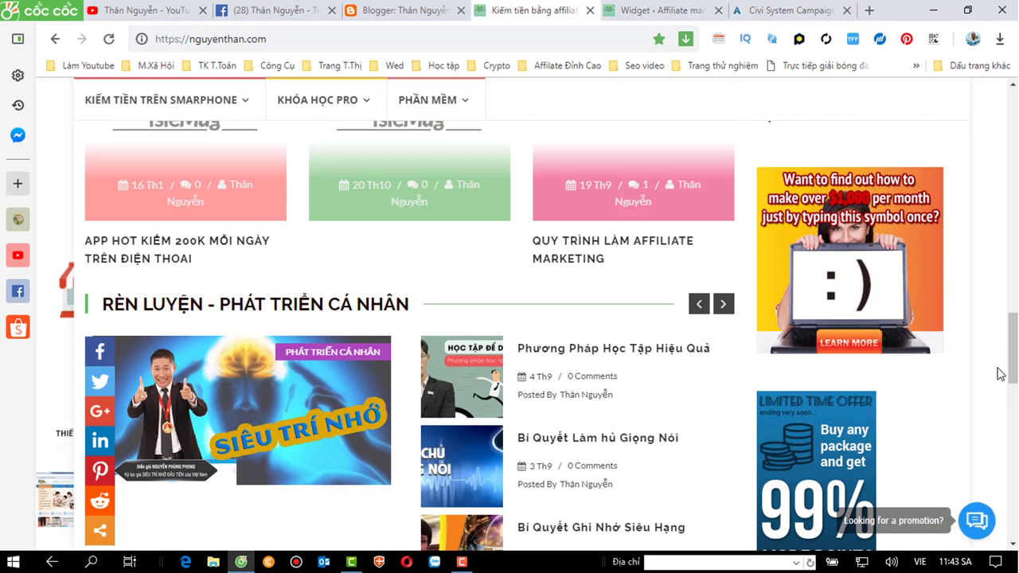
scroll(1001, 373, "up", 5)
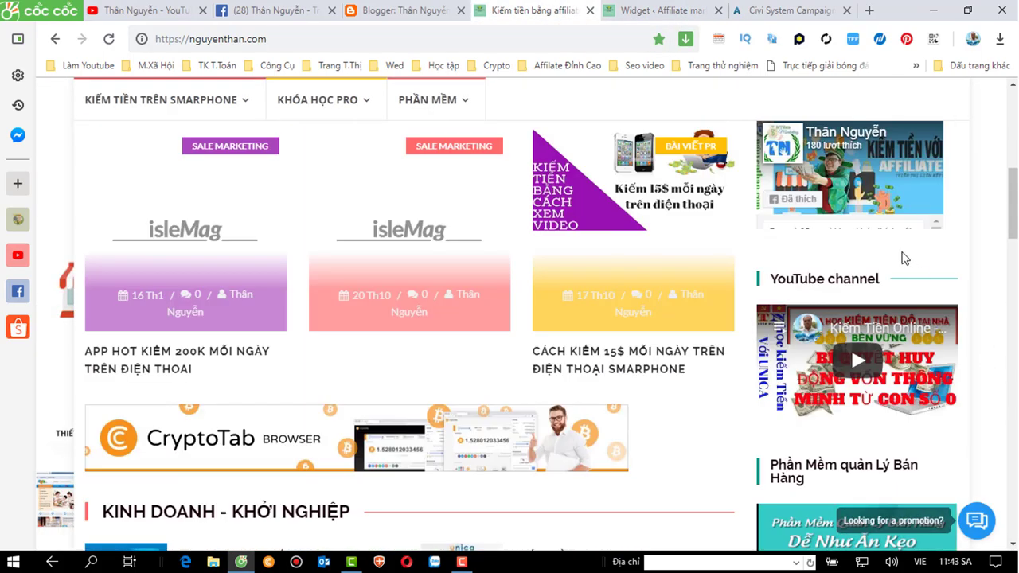
scroll(879, 418, "down", 4)
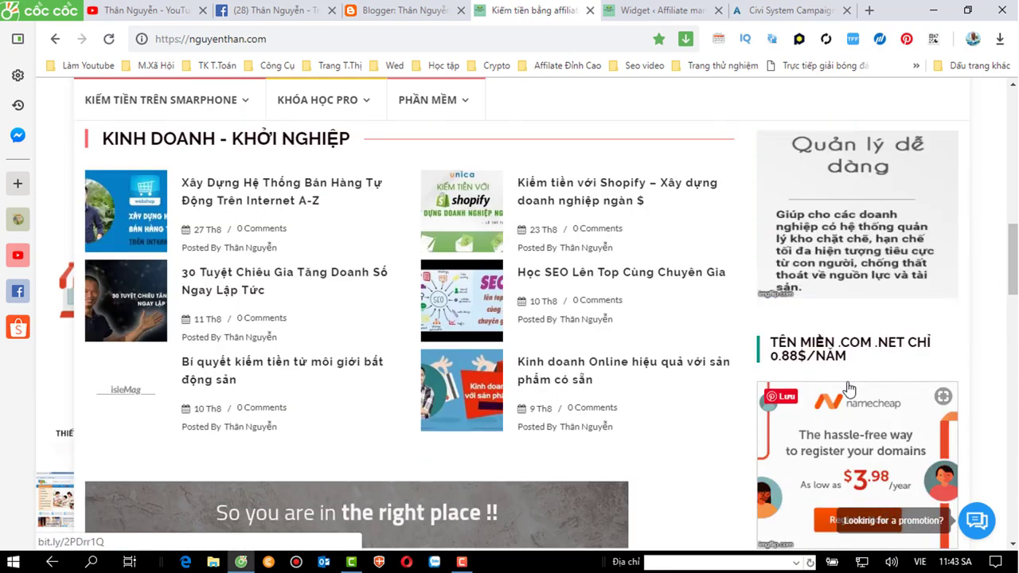
scroll(860, 382, "down", 2)
scroll(869, 374, "down", 1)
scroll(869, 374, "down", 1)
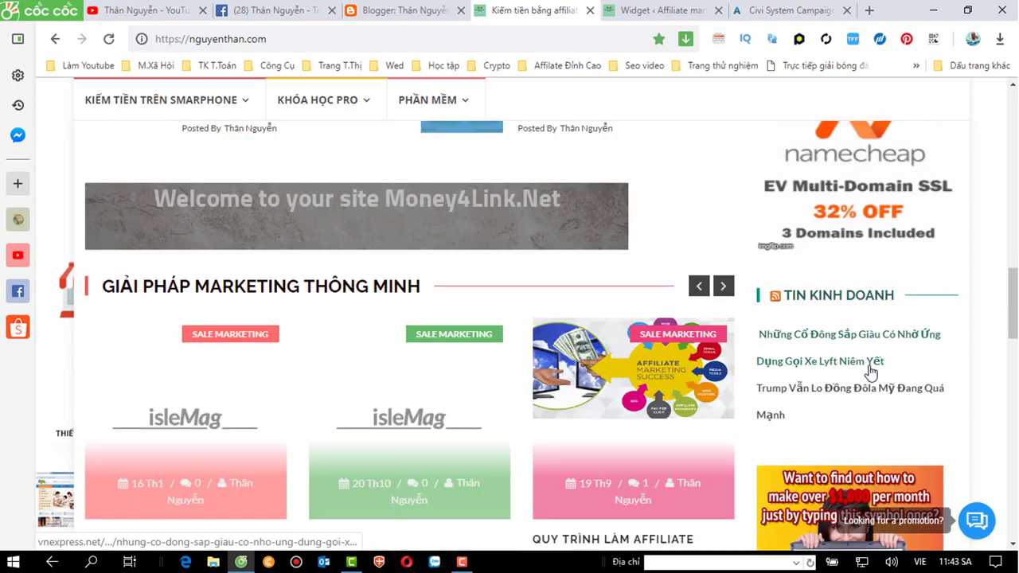
scroll(868, 374, "down", 2)
scroll(863, 376, "down", 3)
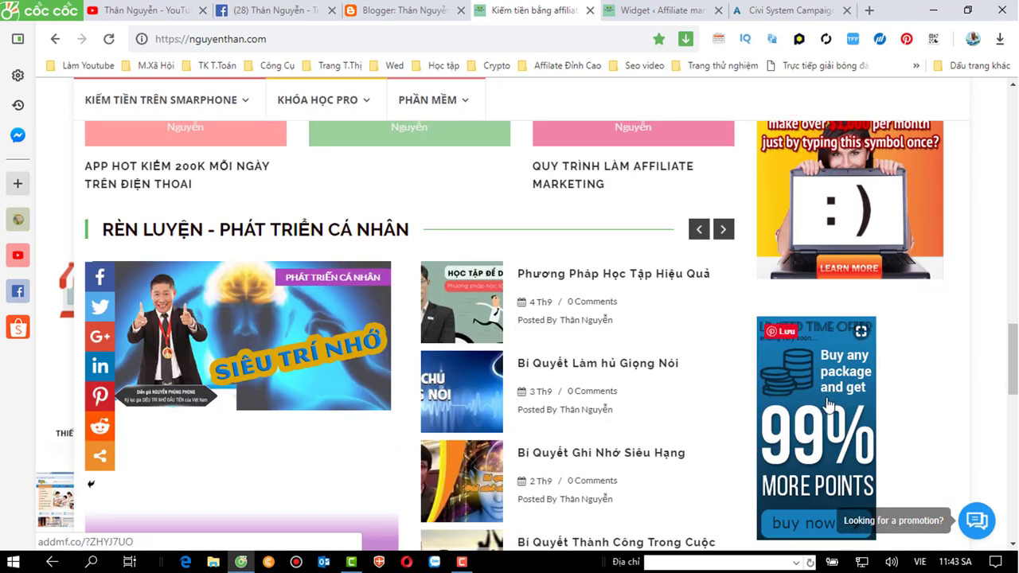
scroll(864, 377, "down", 3)
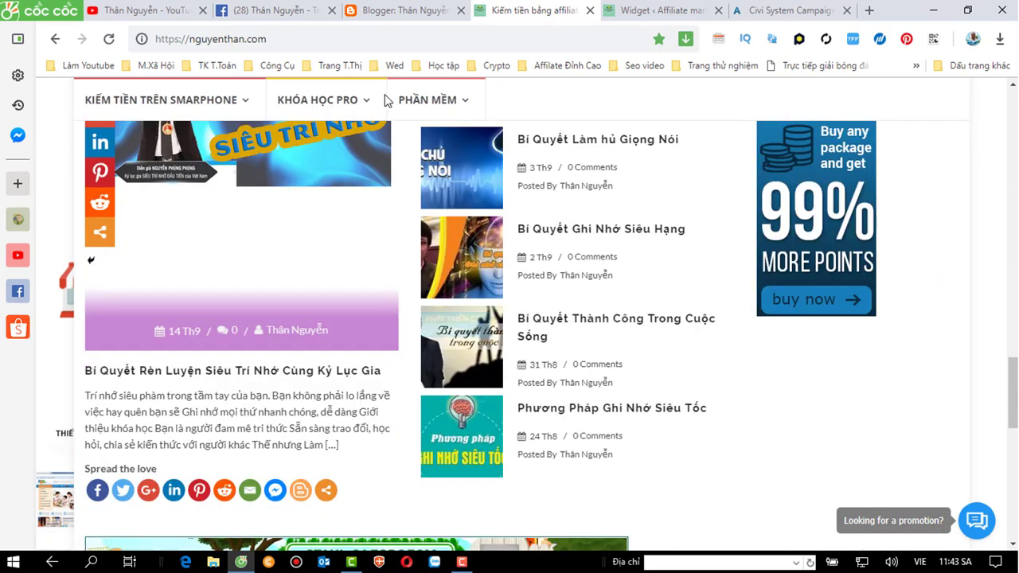
Step: Set the new widget's position in the Sidebar area to 8 and save the widget
left_click(658, 11)
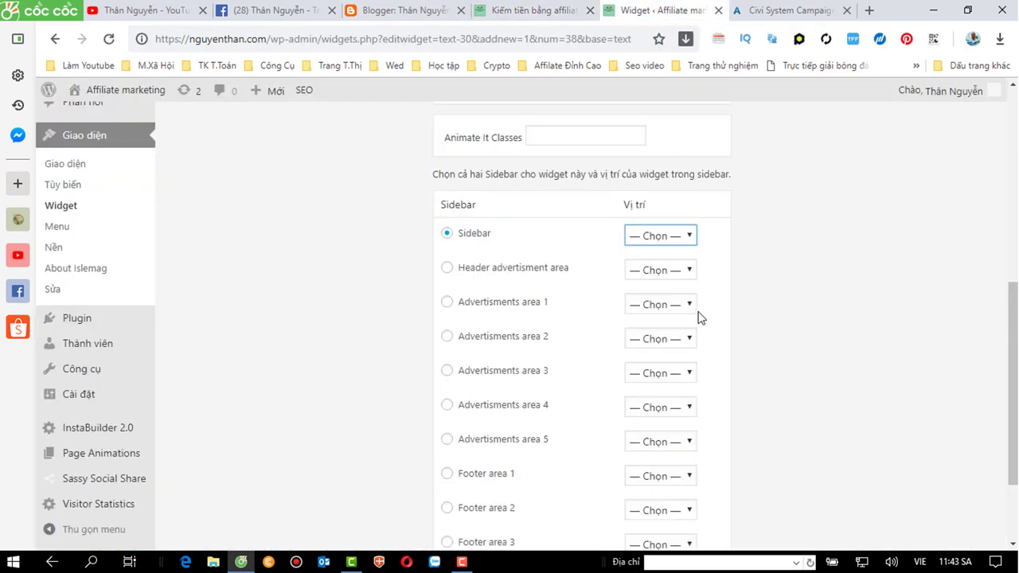
left_click(690, 242)
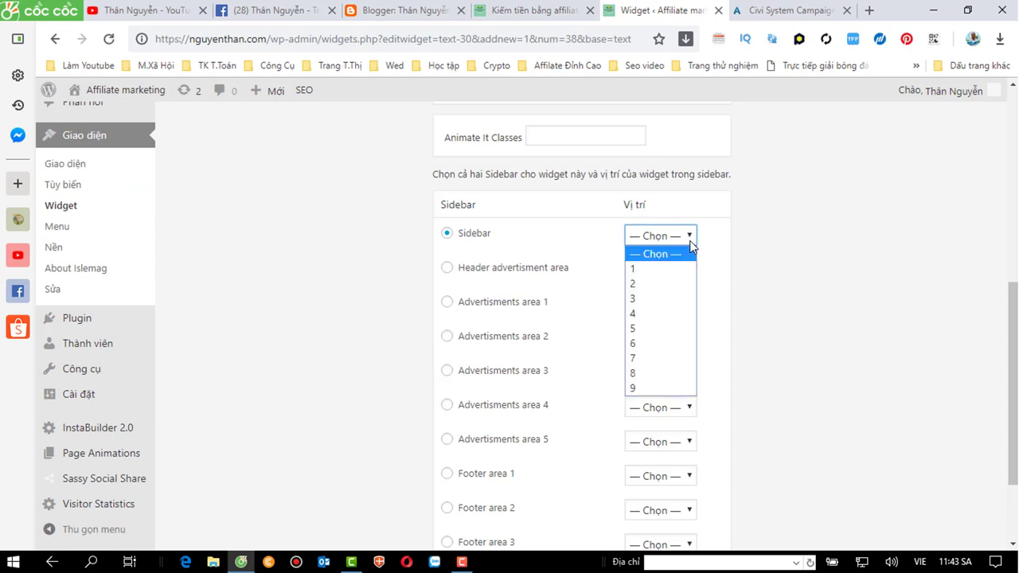
left_click(644, 372)
scroll(759, 326, "down", 3)
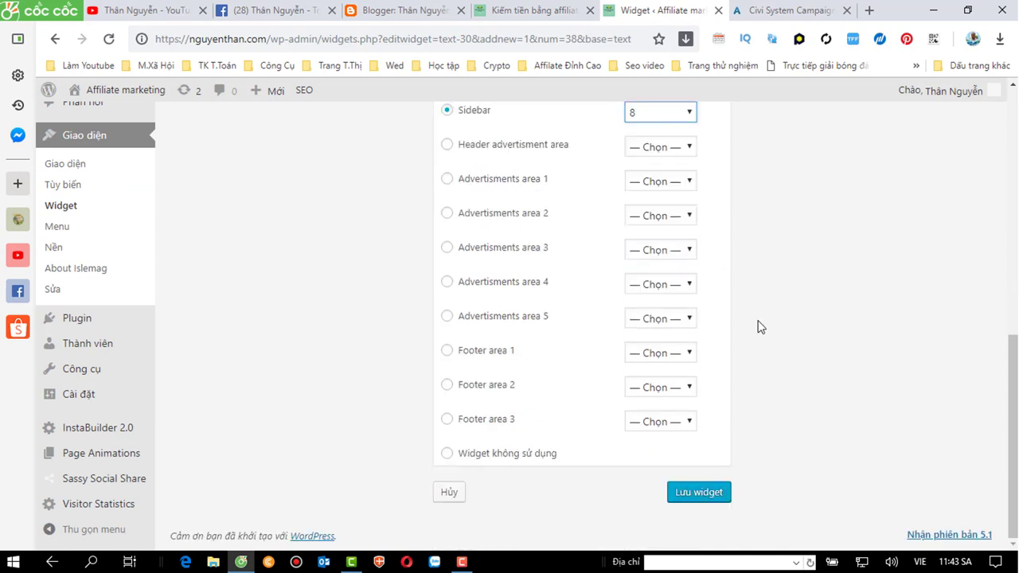
left_click(704, 492)
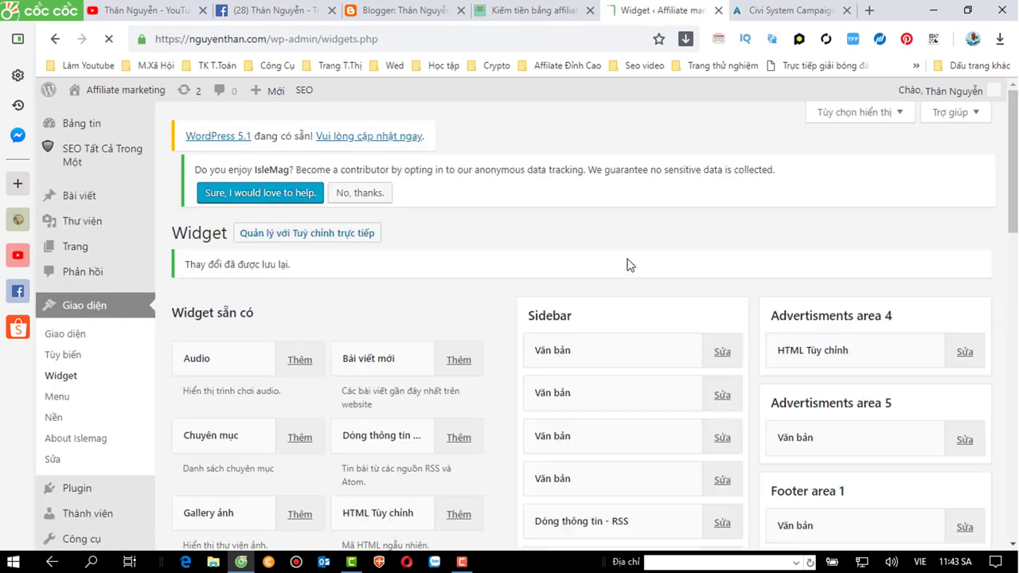
Step: Reload the live blog's home page at nguyenthan.com to check the new sidebar banner
left_click(531, 13)
left_click(299, 41)
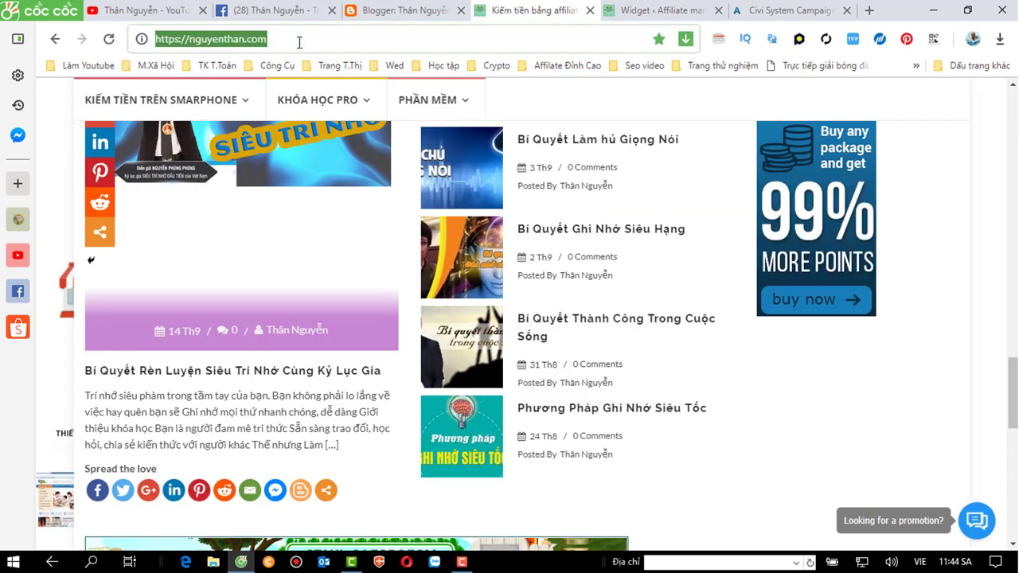
key("Return")
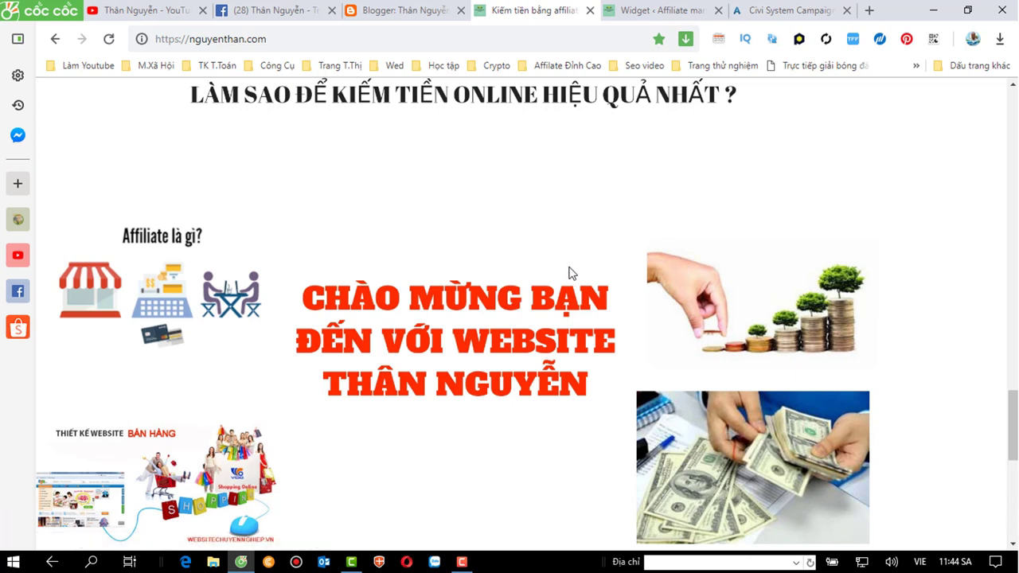
Step: Check the new weight-gain product banner in the live home page's sidebar, between the smiley ad and the 99% offer banner
left_click(452, 370)
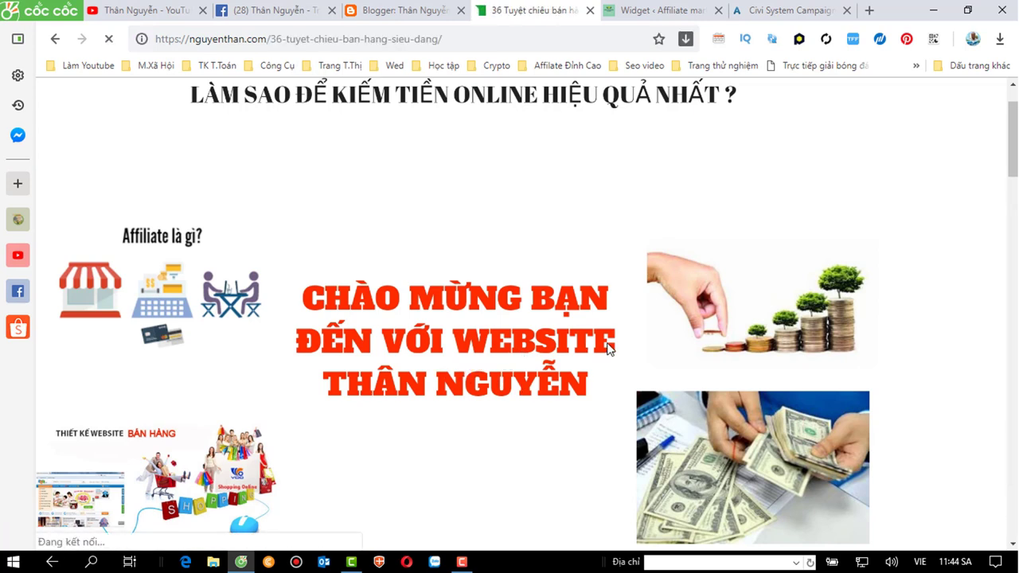
left_click(53, 38)
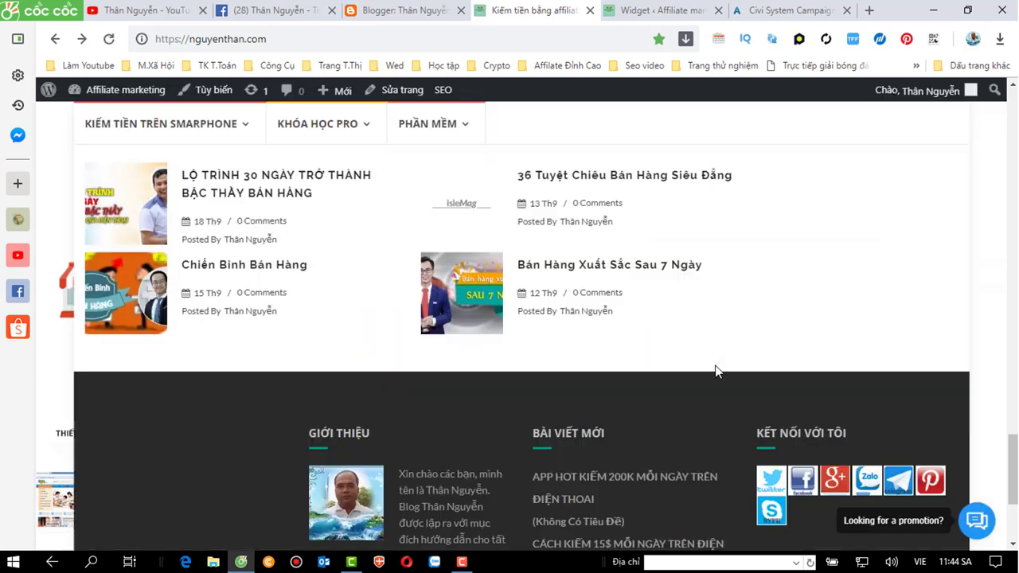
scroll(798, 348, "up", 5)
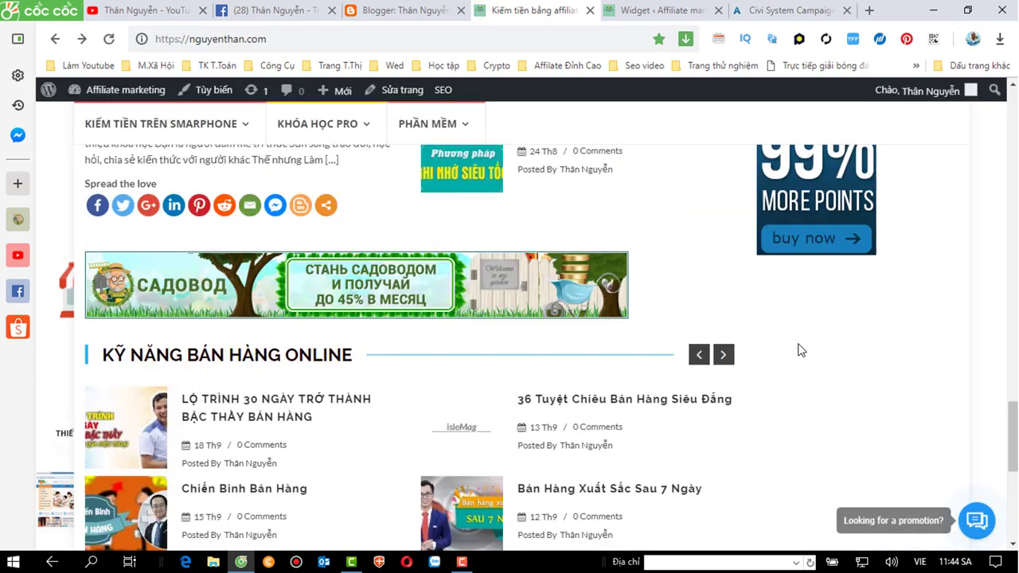
scroll(835, 343, "down", 2)
scroll(835, 343, "up", 5)
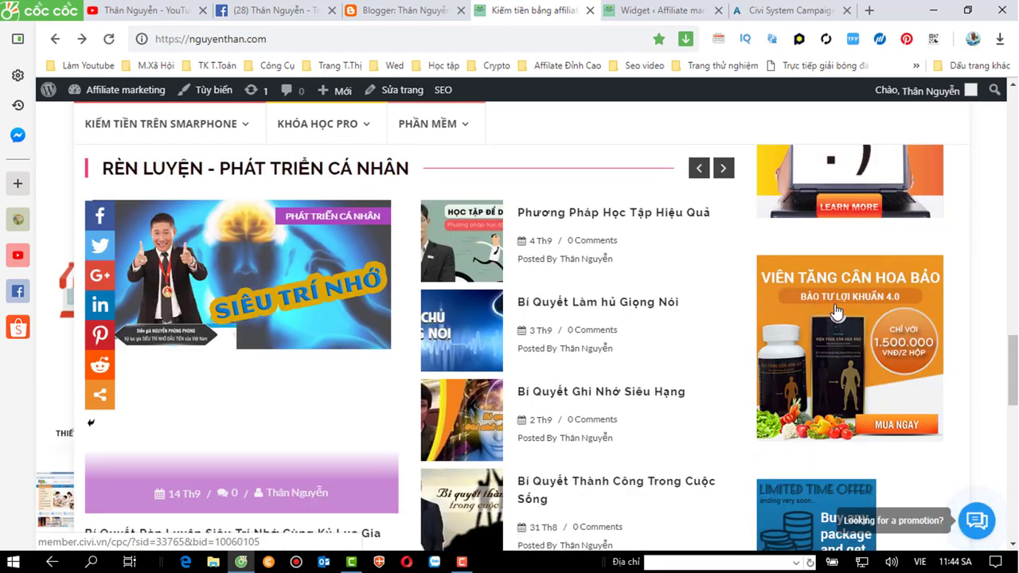
scroll(825, 316, "up", 2)
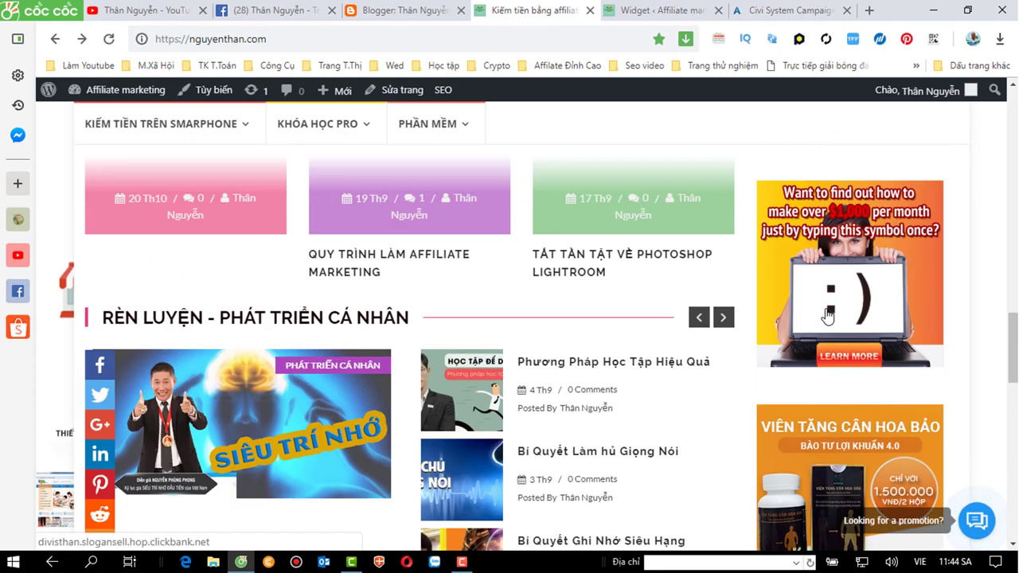
scroll(825, 316, "down", 2)
scroll(825, 316, "down", 1)
scroll(825, 316, "down", 1)
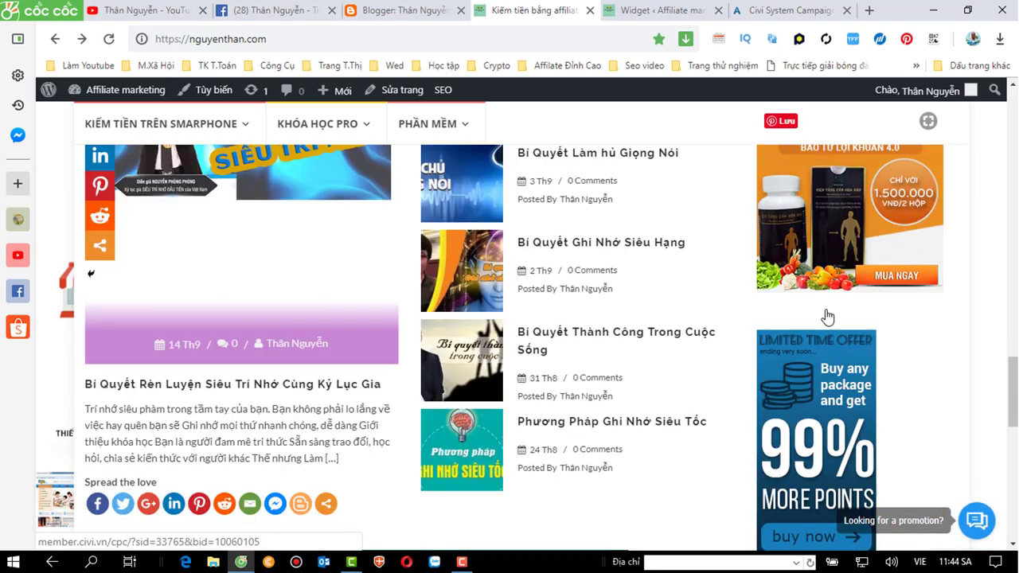
Step: Examine the sidebar blocks above the new banner on the live home page, up to the fanpage box
scroll(825, 316, "up", 3)
scroll(826, 316, "up", 2)
scroll(828, 316, "up", 2)
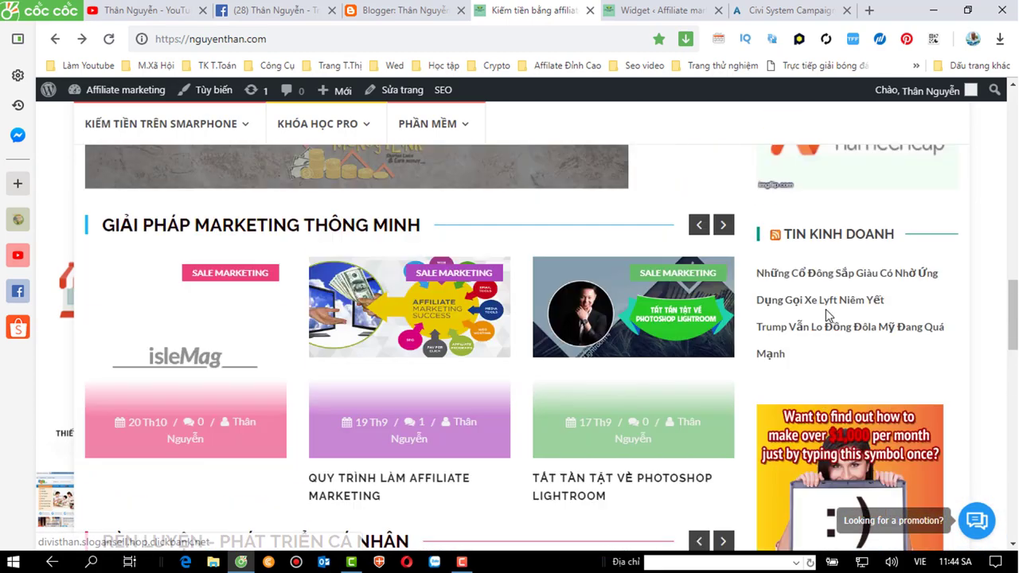
scroll(825, 311, "up", 2)
scroll(826, 311, "down", 5)
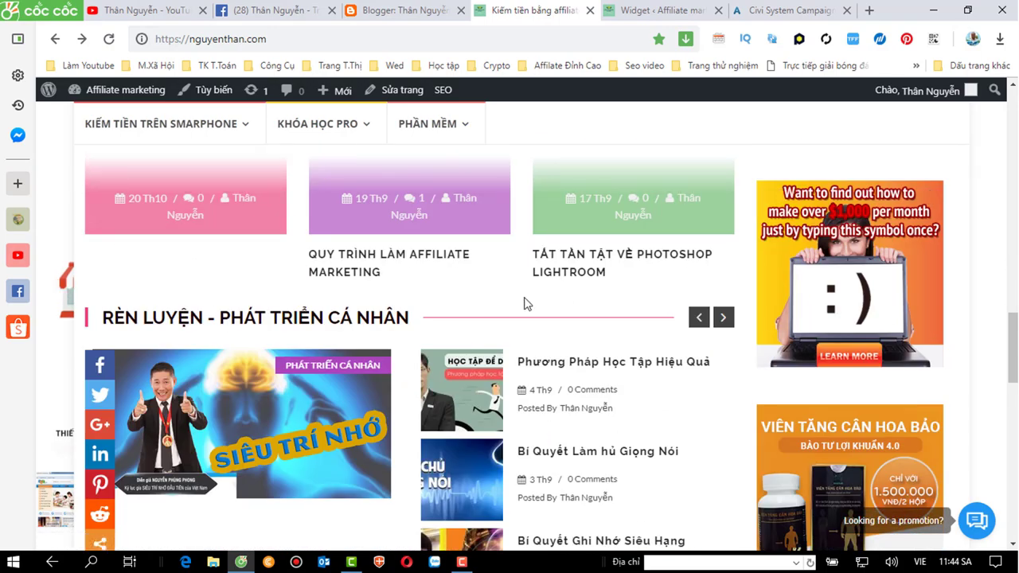
scroll(613, 303, "up", 14)
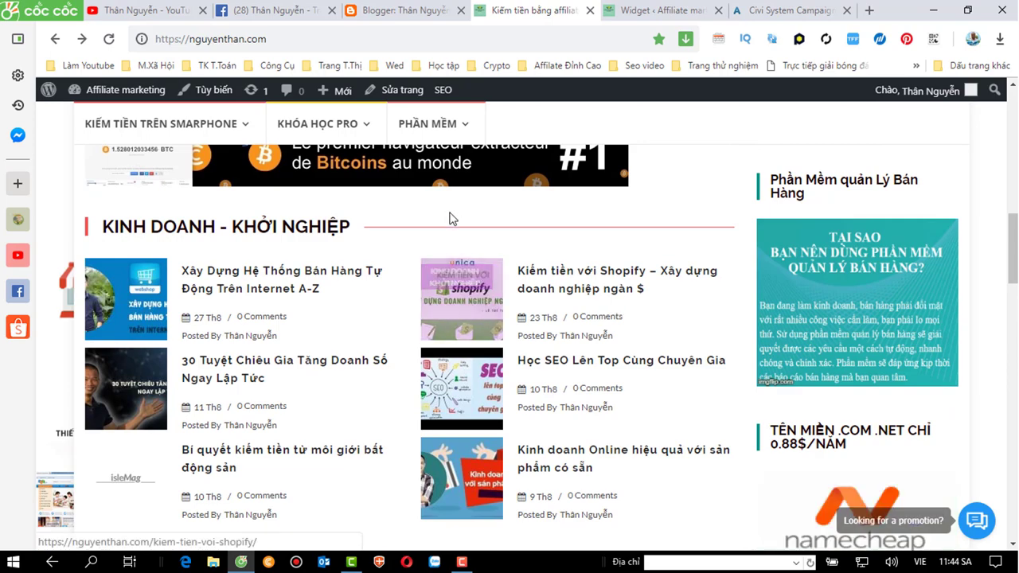
scroll(450, 218, "up", 5)
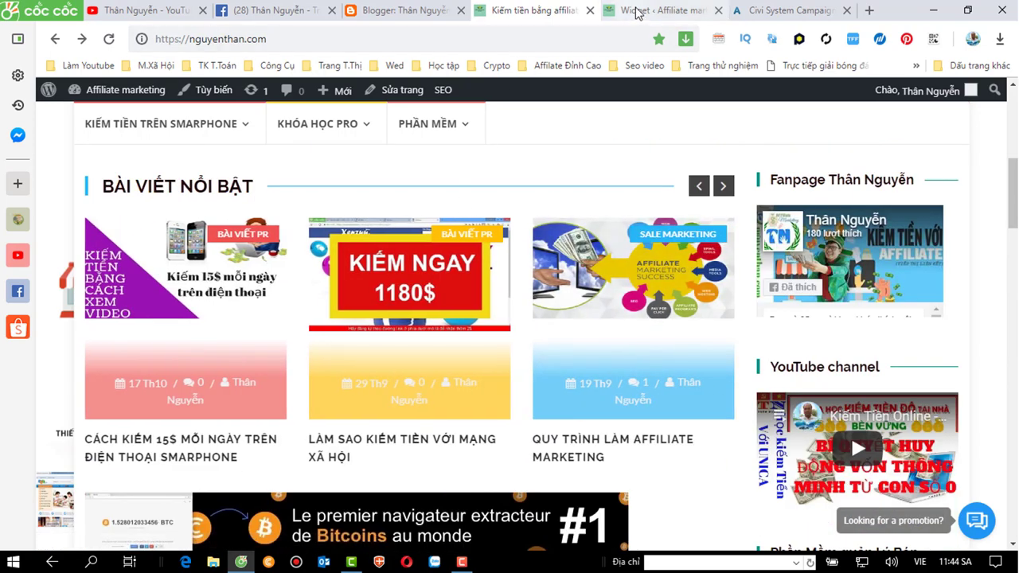
Step: Open the text widget in Advertisments area 5 for editing and dismiss the IsleMag data-tracking notice
left_click(639, 11)
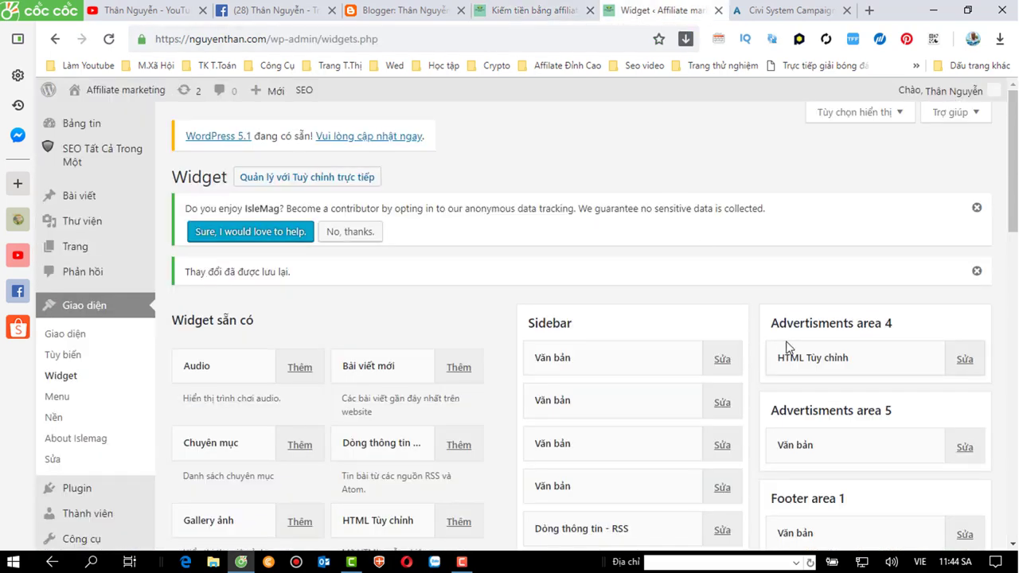
scroll(786, 346, "down", 2)
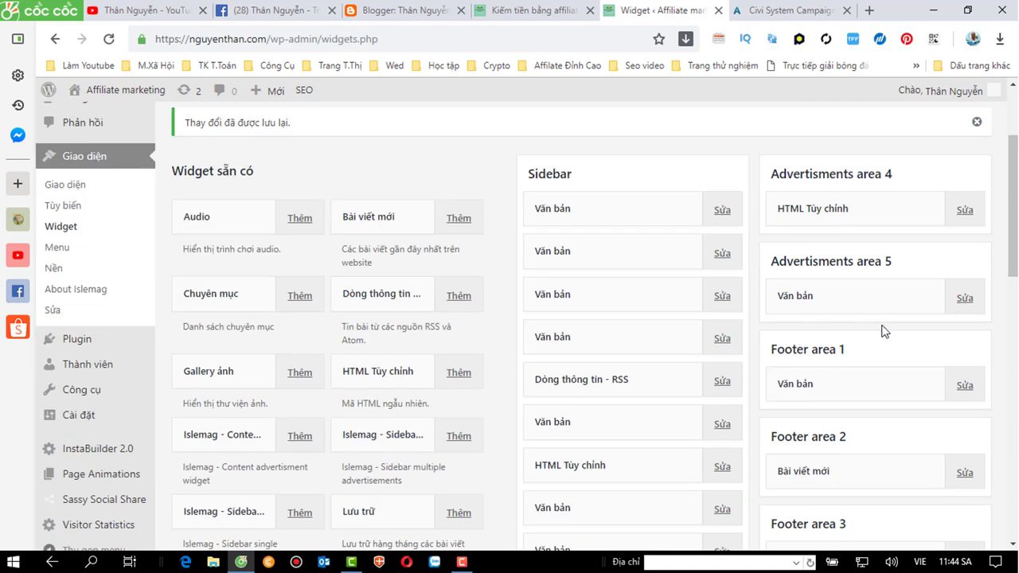
left_click(963, 299)
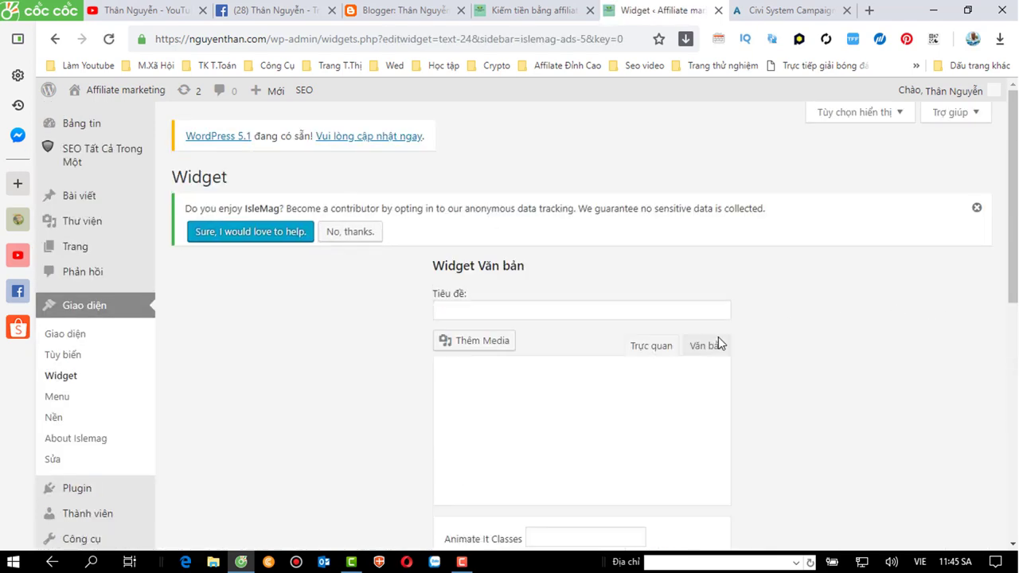
scroll(718, 338, "down", 1)
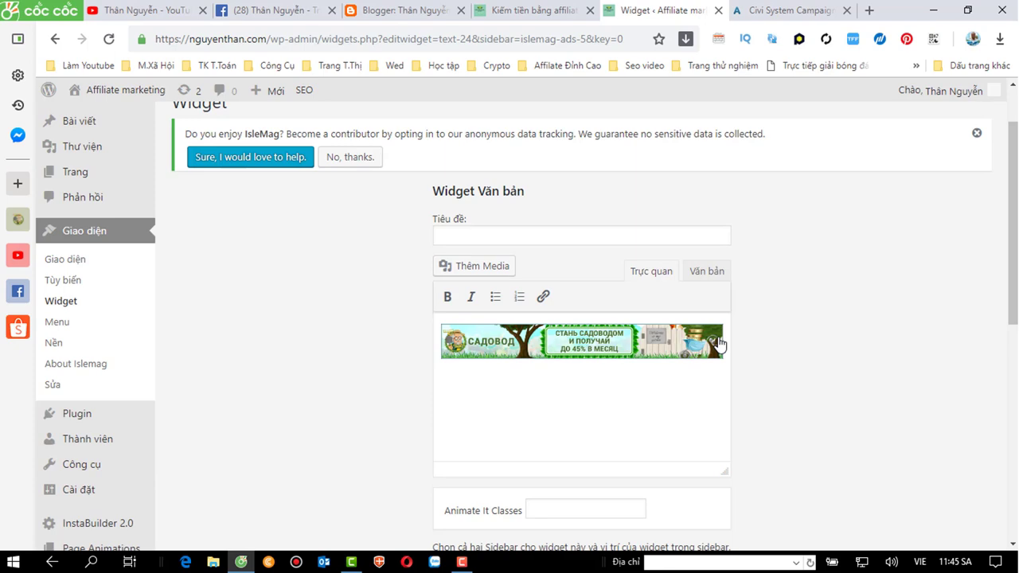
left_click(976, 133)
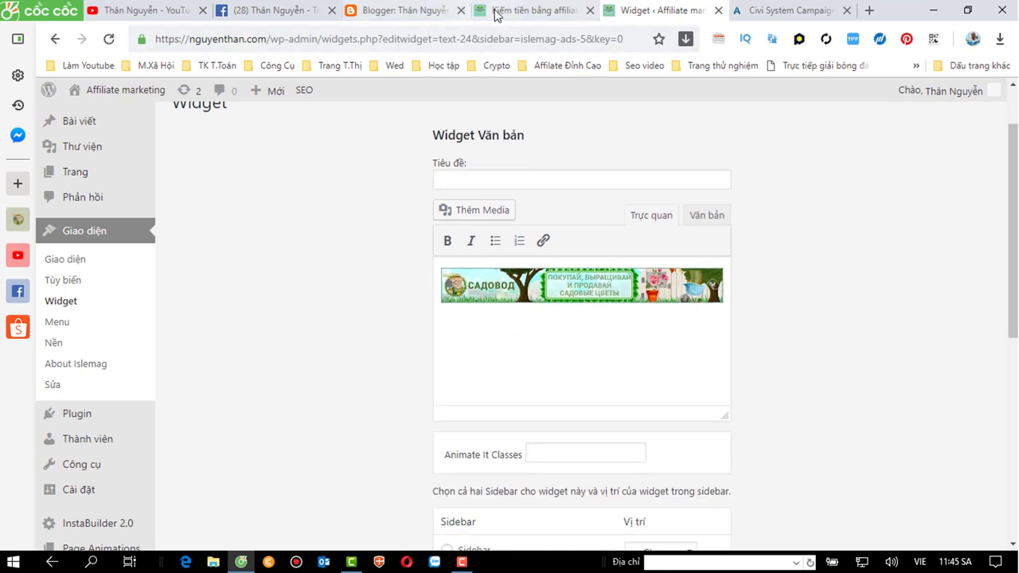
Step: Examine where the wide banner ads sit between the article sections on the live home page, down to the online selling skills section
left_click(531, 10)
scroll(630, 304, "down", 8)
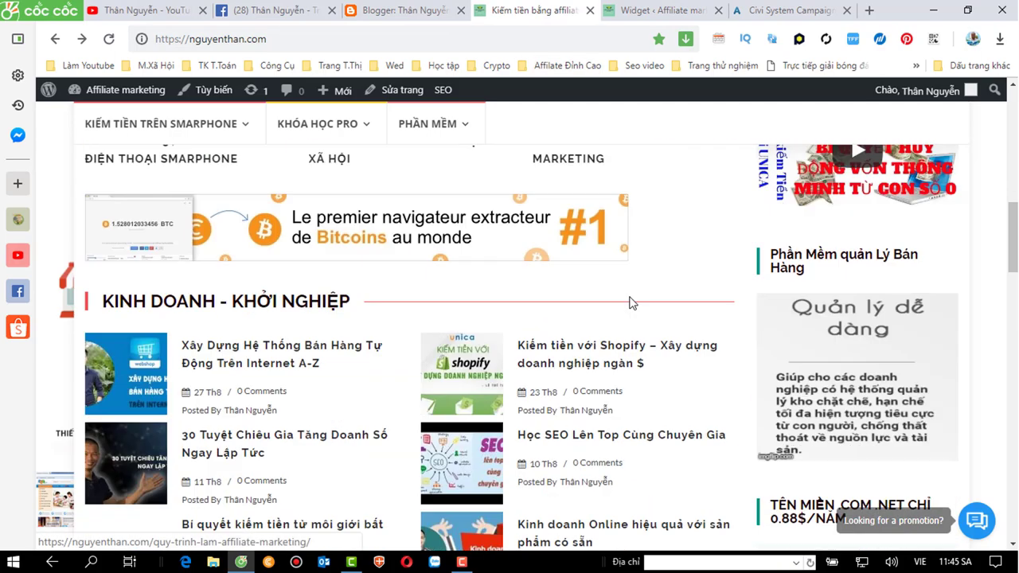
scroll(630, 303, "down", 8)
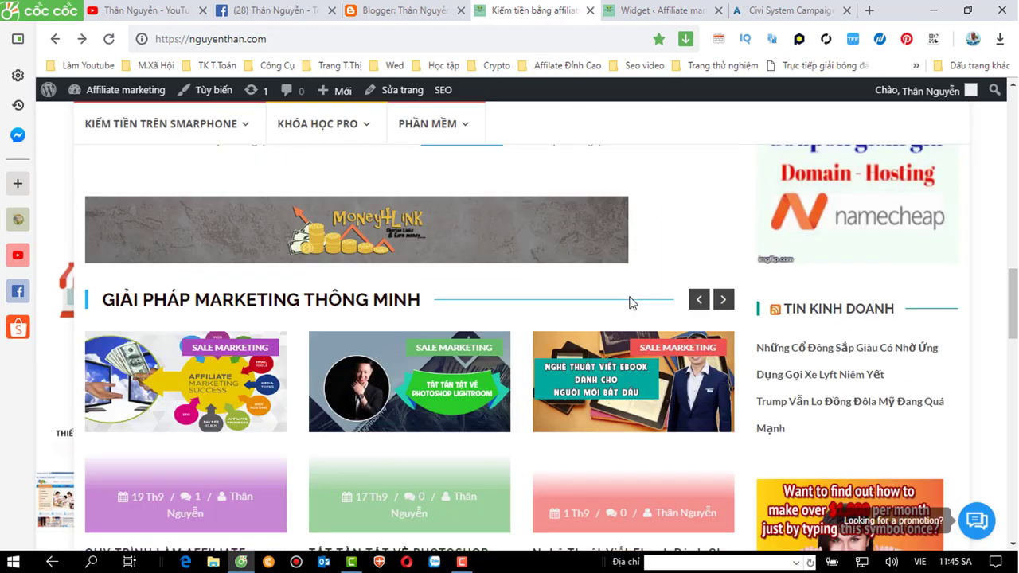
scroll(630, 303, "down", 4)
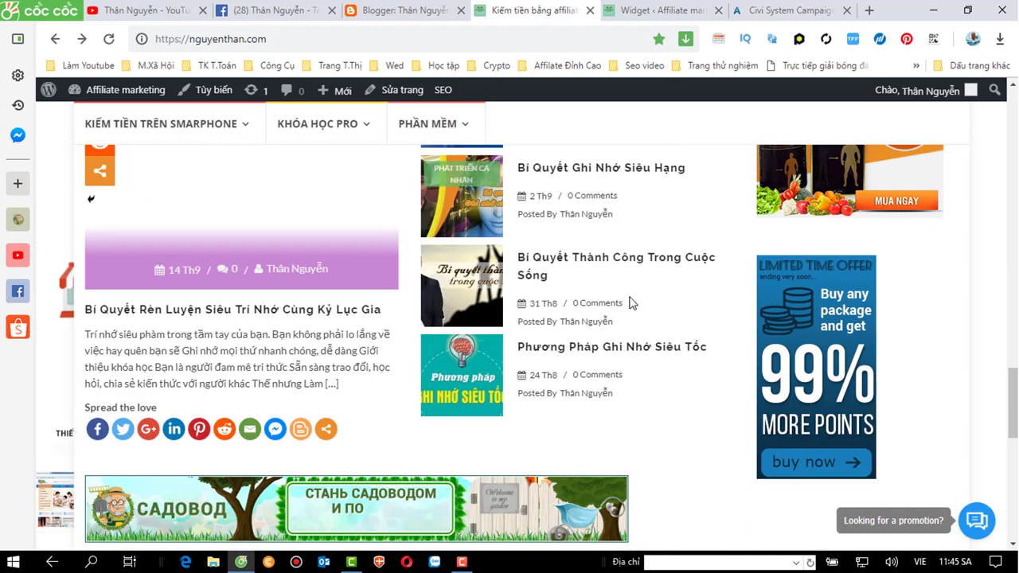
scroll(630, 304, "down", 3)
scroll(630, 304, "down", 2)
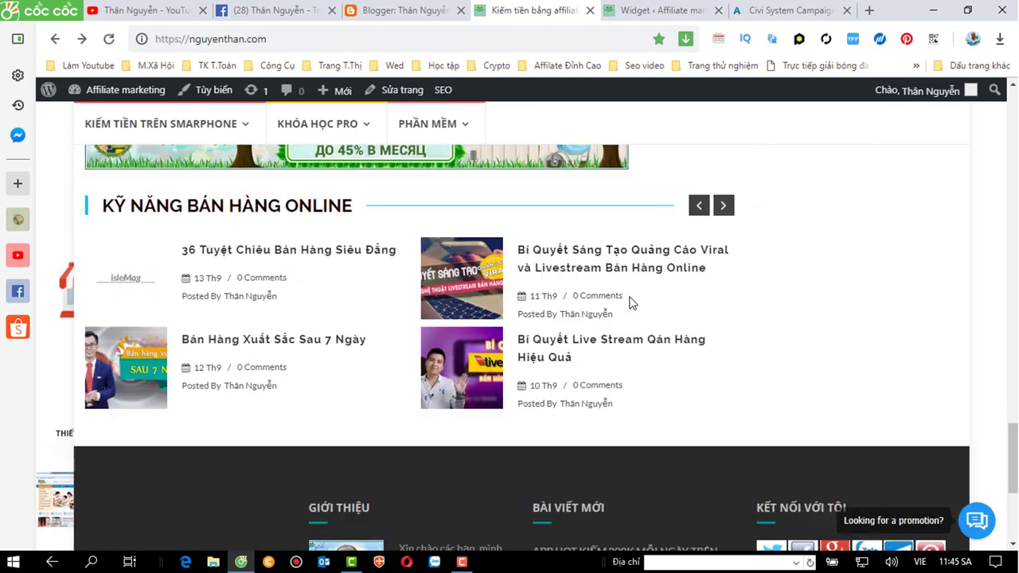
scroll(631, 303, "up", 1)
scroll(631, 303, "down", 1)
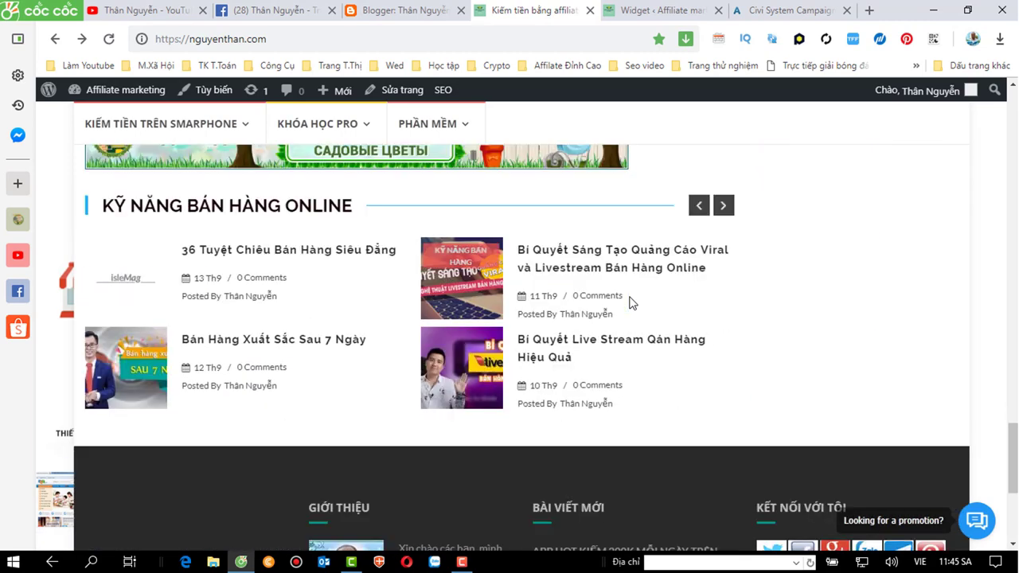
scroll(630, 303, "up", 3)
scroll(631, 303, "up", 5)
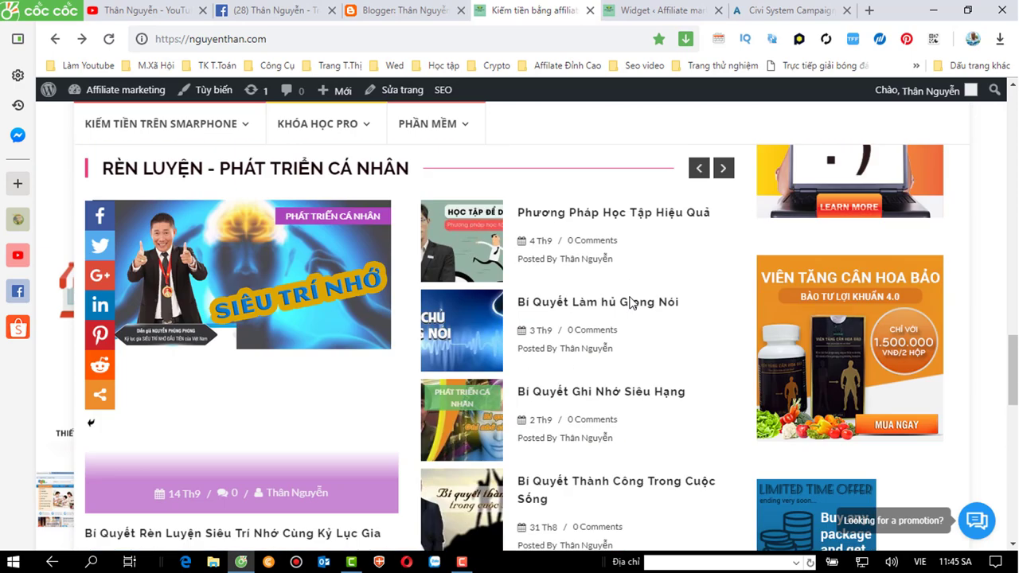
scroll(630, 303, "up", 3)
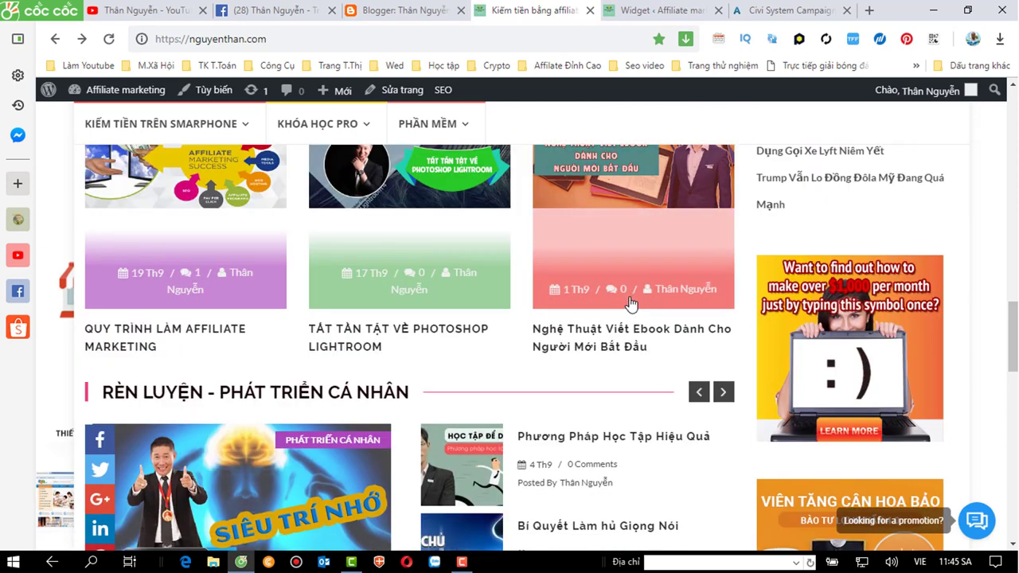
scroll(630, 303, "up", 3)
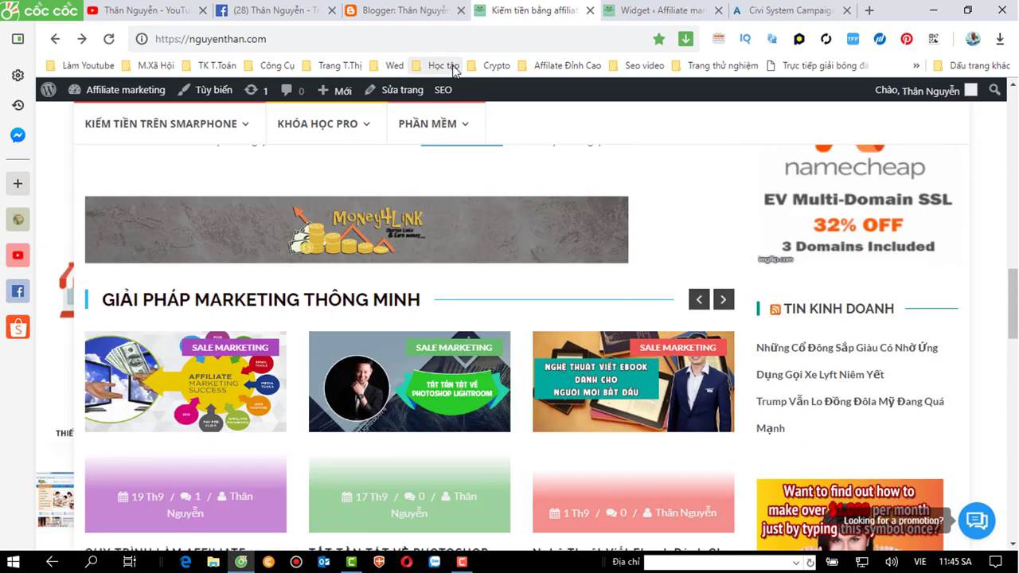
Step: Save the text widget assigned to Advertisments area 5 in WordPress
left_click(667, 13)
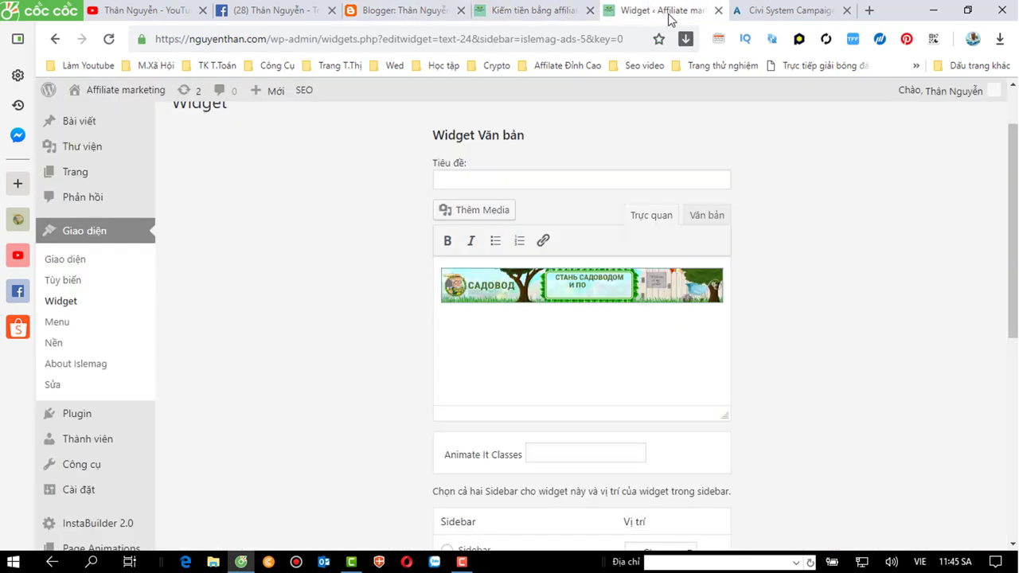
scroll(764, 262, "up", 1)
scroll(760, 319, "down", 5)
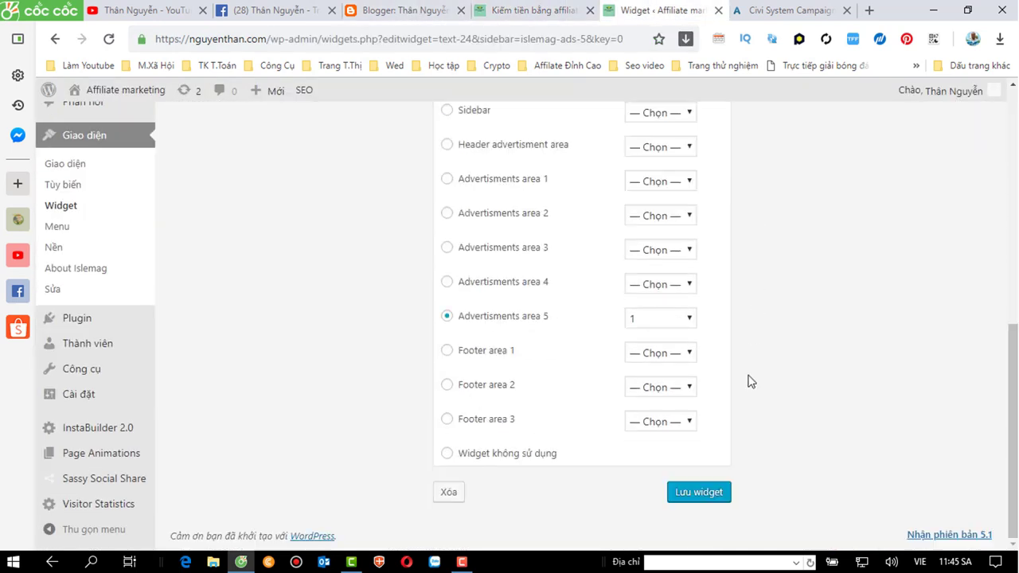
left_click(692, 493)
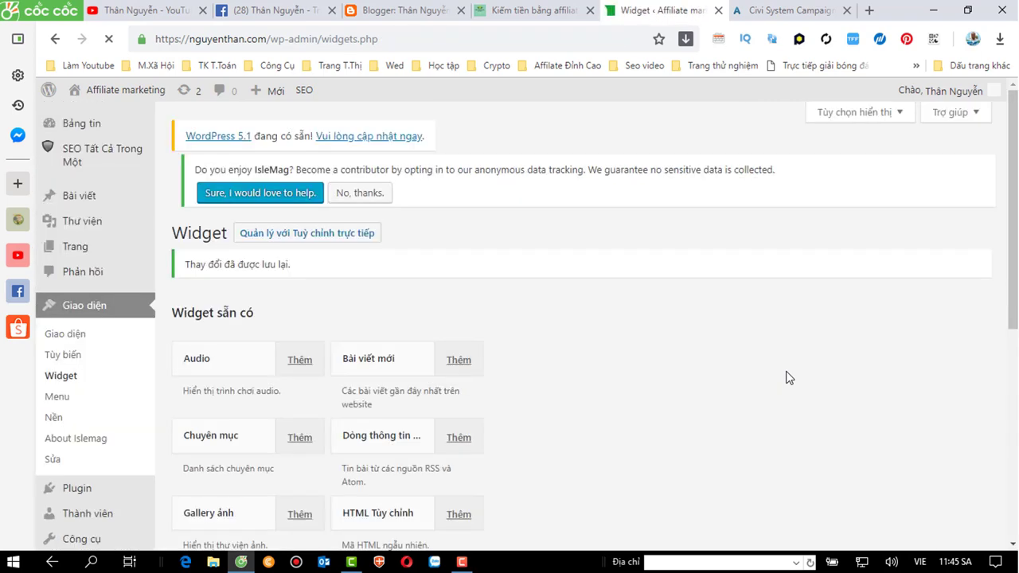
Step: Examine the widgets assigned to the Sidebar, header, footer and Advertisments areas in the widget overview
scroll(785, 377, "down", 1)
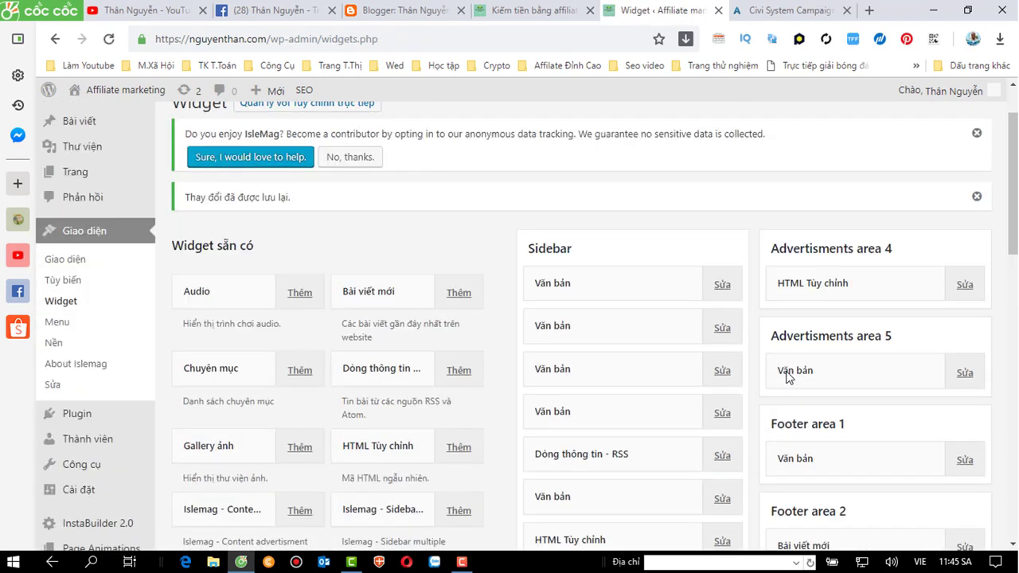
scroll(786, 376, "down", 3)
scroll(786, 377, "up", 1)
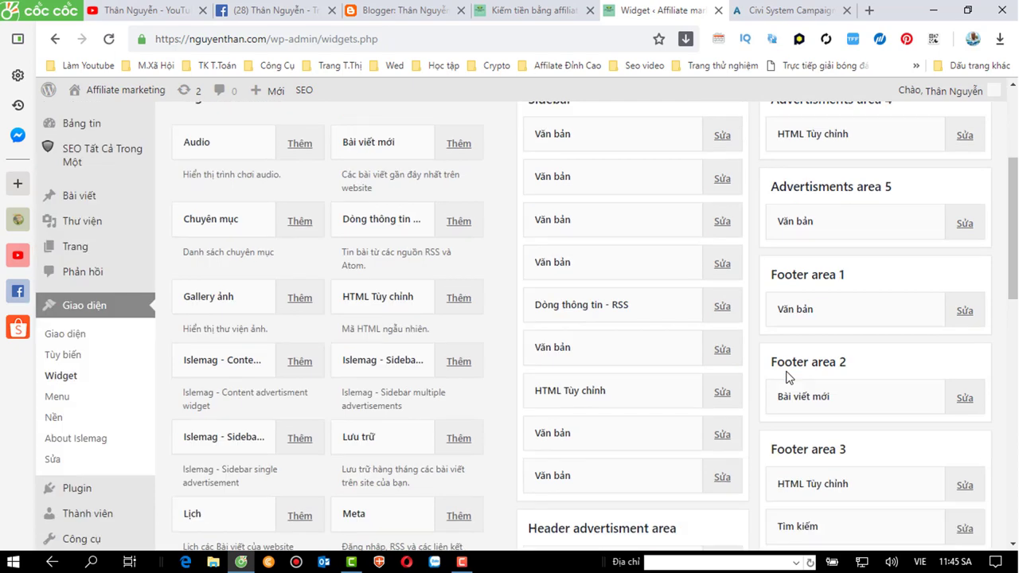
scroll(786, 377, "down", 2)
scroll(785, 376, "down", 1)
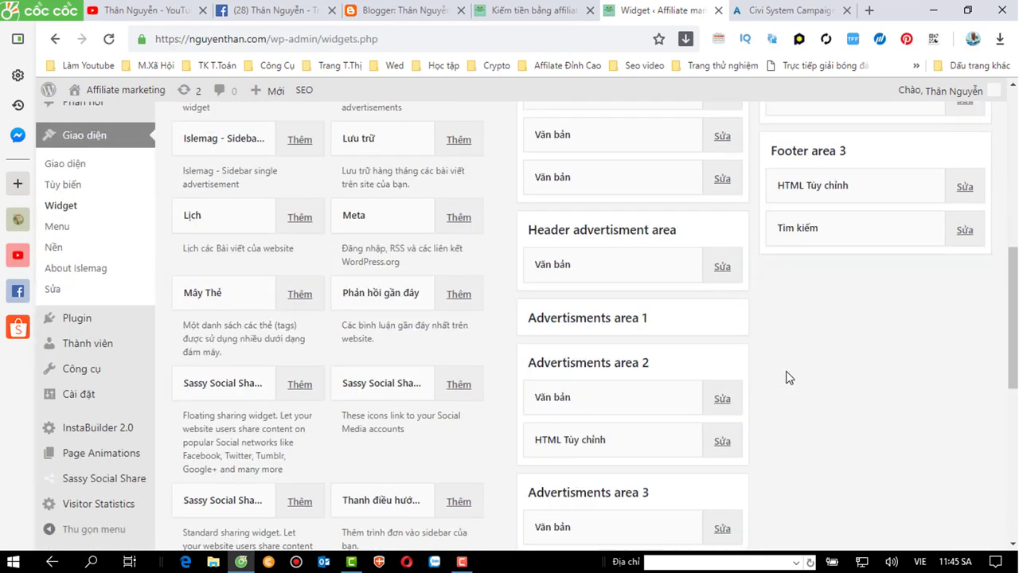
scroll(786, 377, "up", 1)
scroll(785, 377, "down", 1)
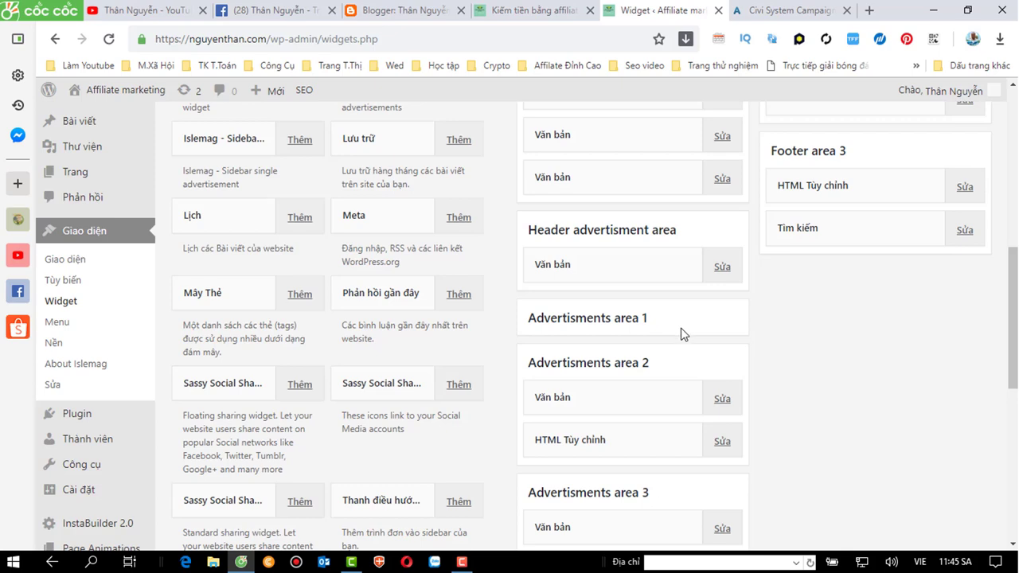
scroll(681, 334, "down", 1)
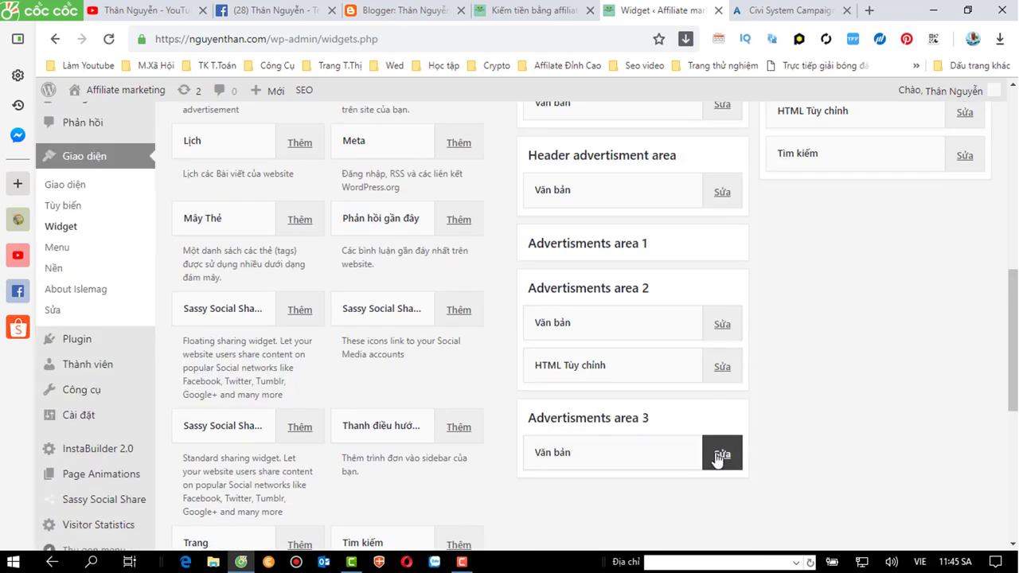
scroll(740, 440, "up", 3)
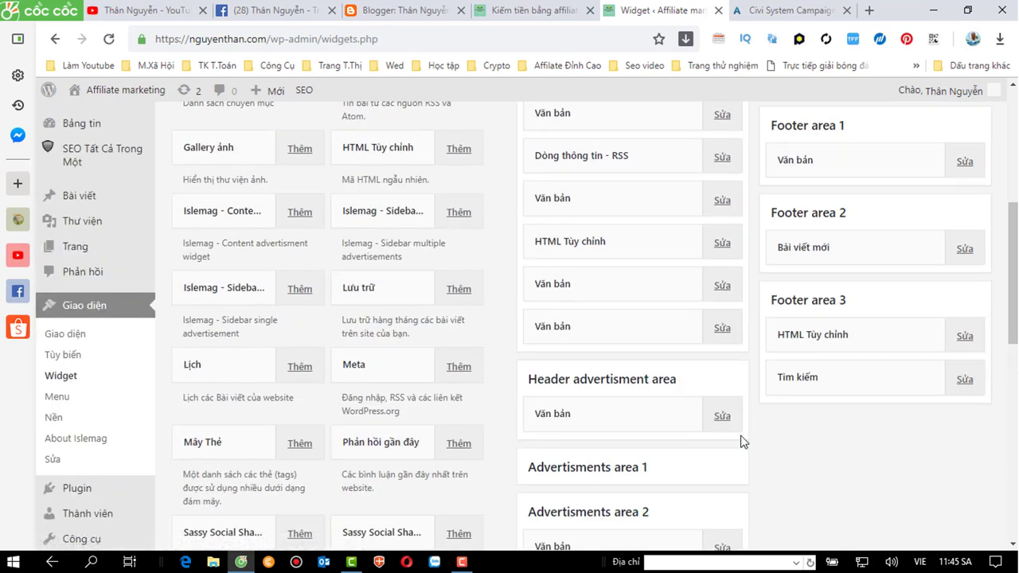
scroll(740, 440, "up", 3)
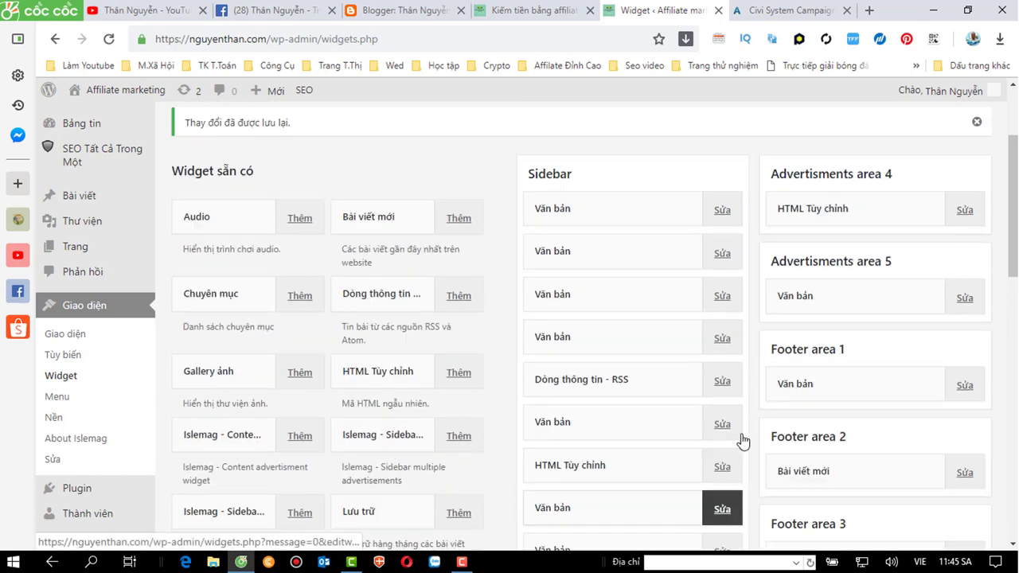
Step: Open the custom HTML widget in Advertisments area 4, review its script and area assignment, and delete the widget
left_click(964, 208)
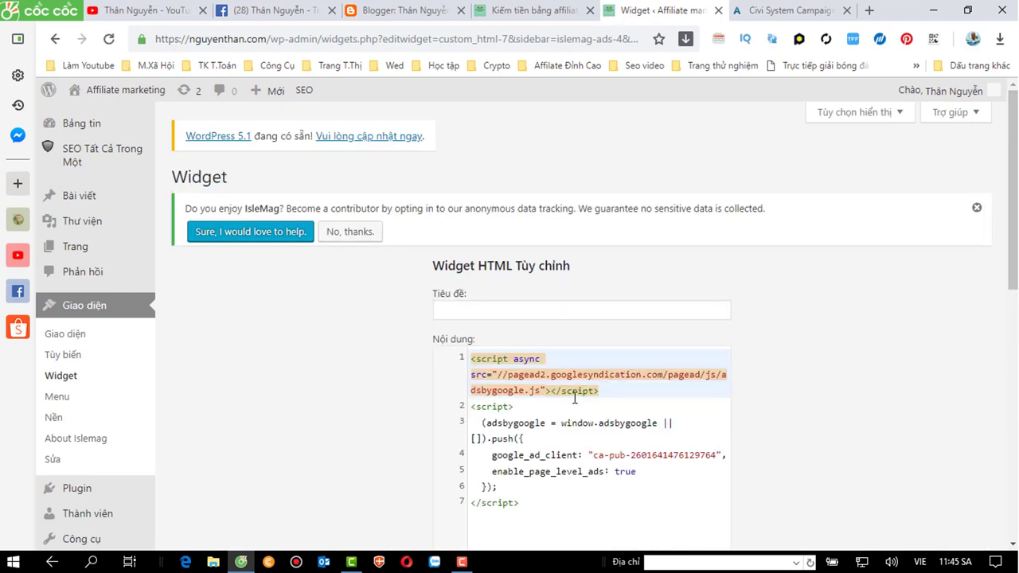
scroll(574, 398, "down", 3)
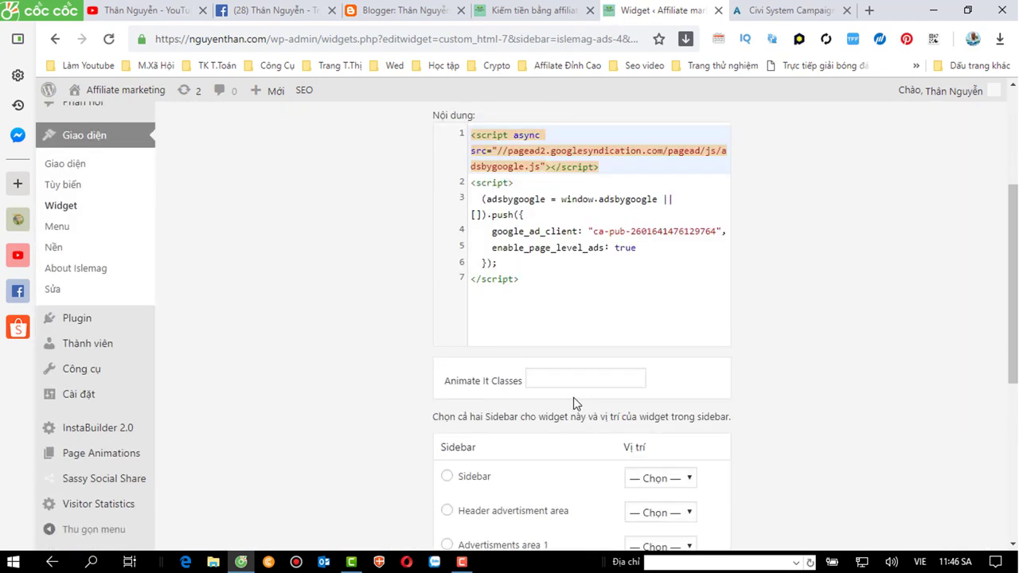
scroll(576, 403, "down", 3)
scroll(576, 403, "up", 6)
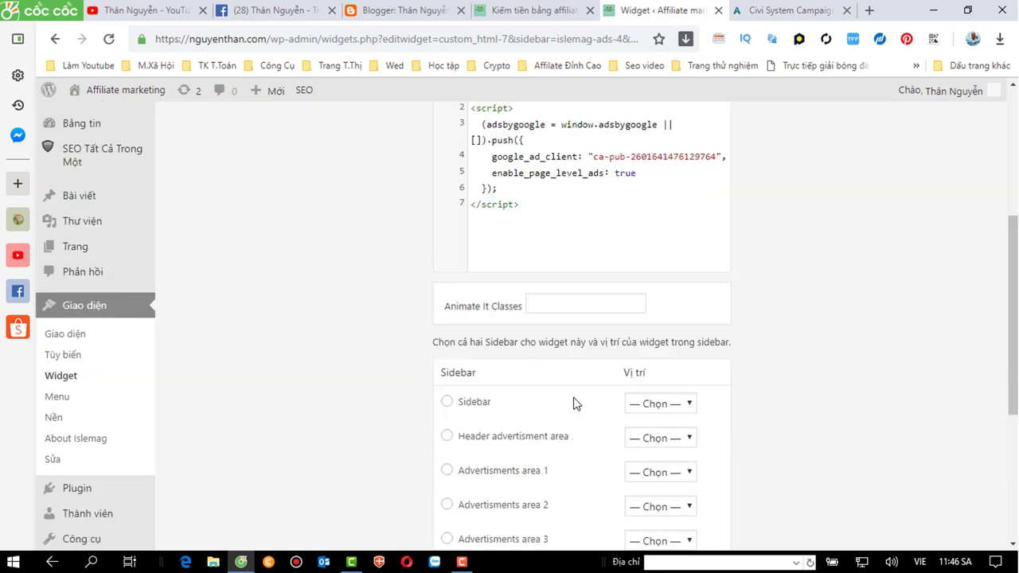
scroll(574, 398, "down", 4)
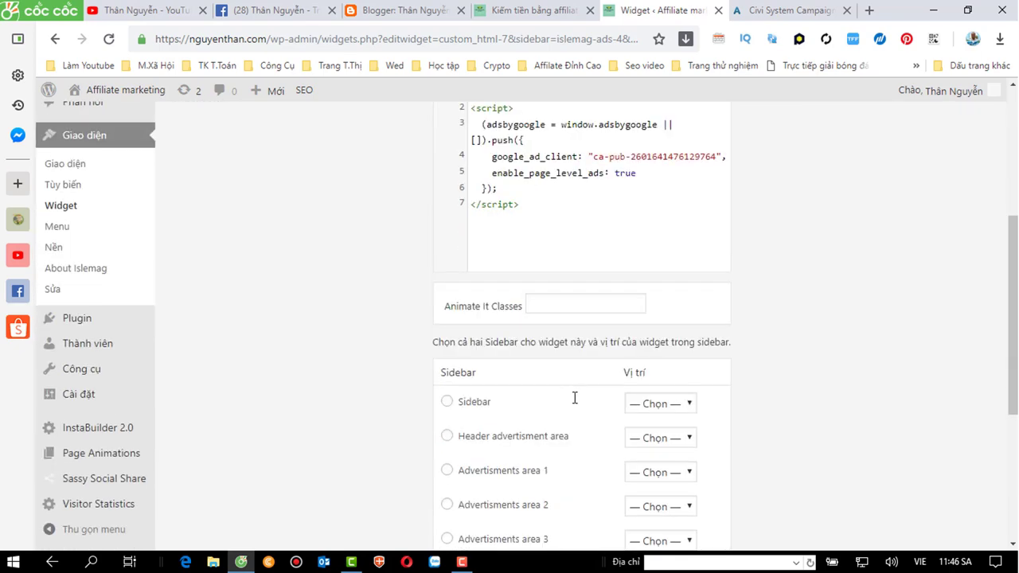
scroll(573, 398, "up", 4)
scroll(531, 499, "down", 8)
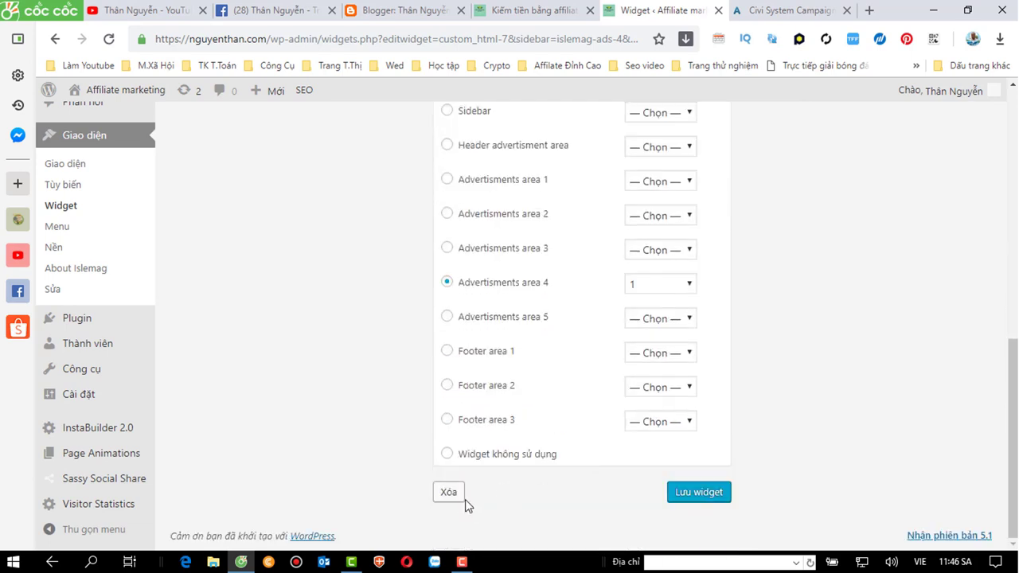
left_click(455, 494)
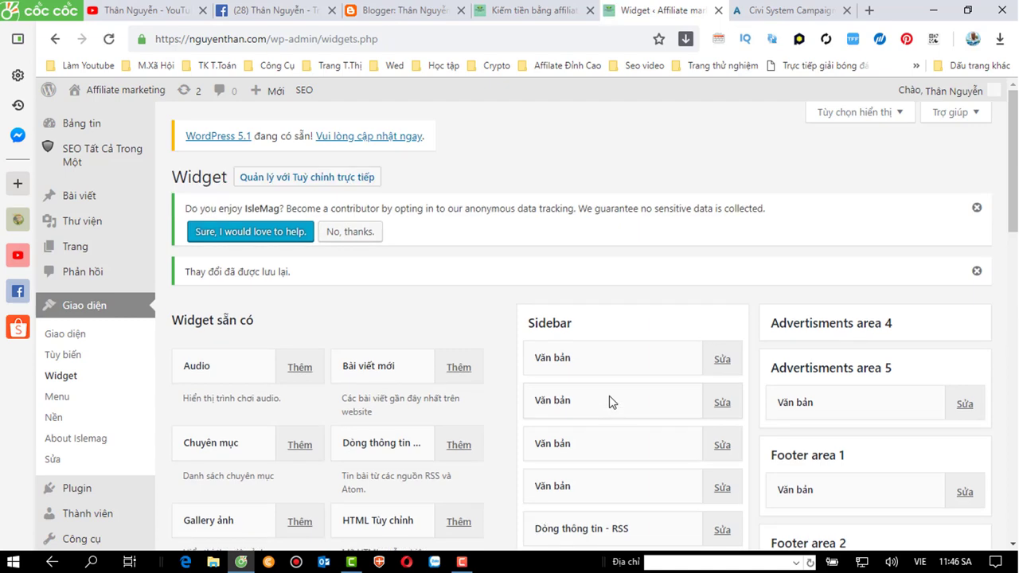
Step: Start adding a new text widget (Văn bản) from the available widgets
scroll(377, 401, "down", 2)
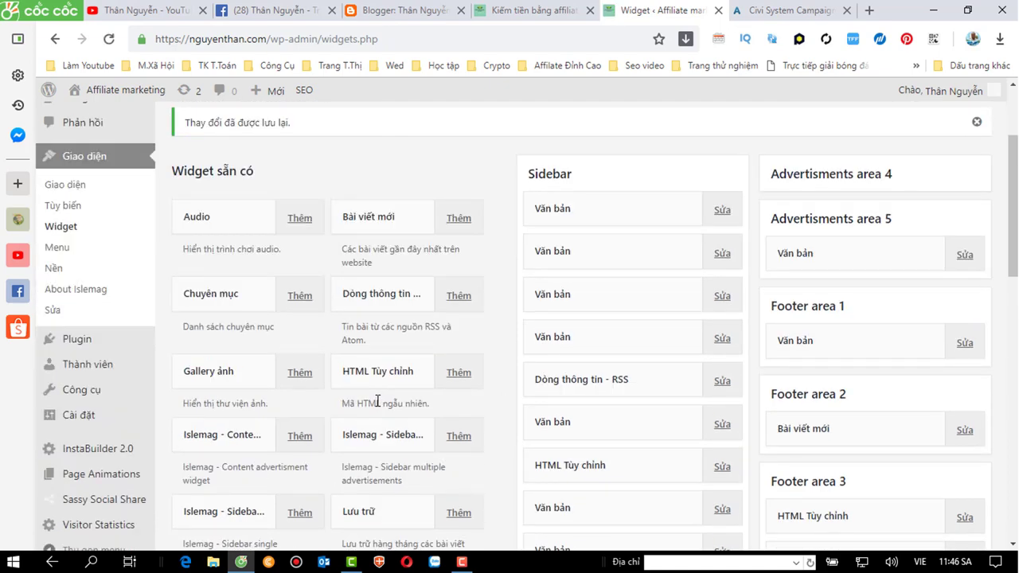
scroll(377, 402, "down", 7)
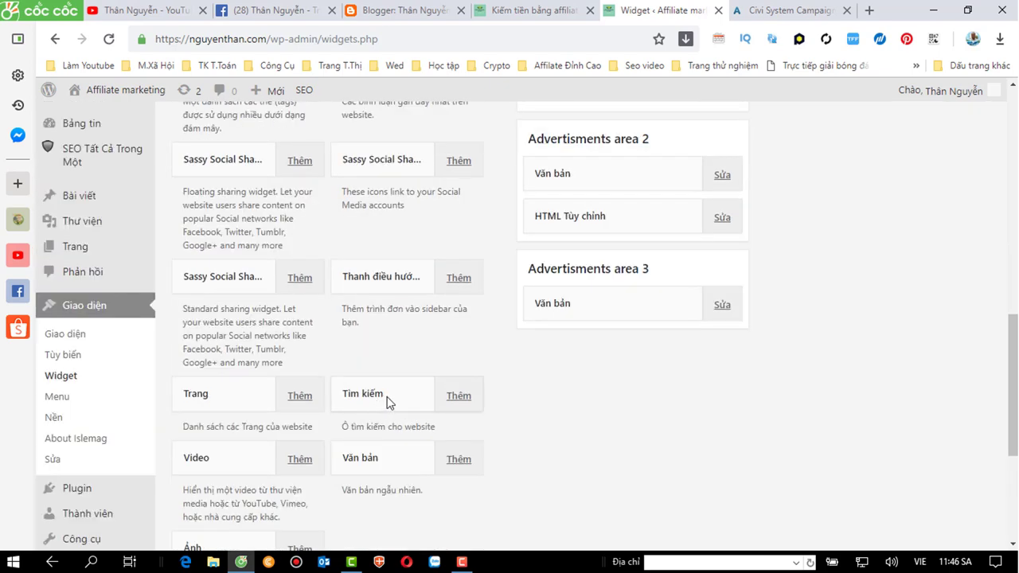
left_click(460, 470)
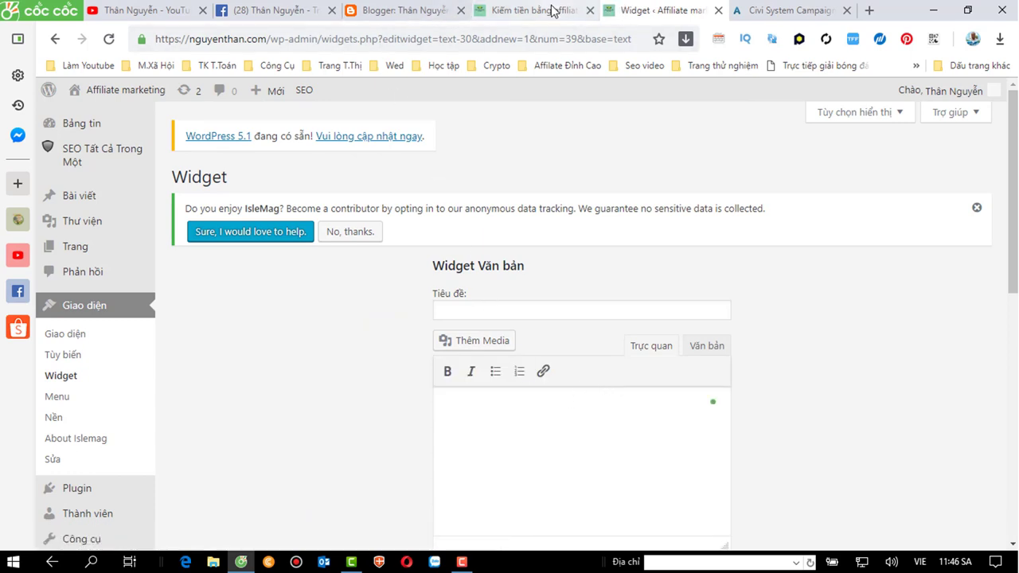
Step: Check the wide banner slot on the live home page and compare it with the banner sizes offered in the Civi campaign
left_click(498, 10)
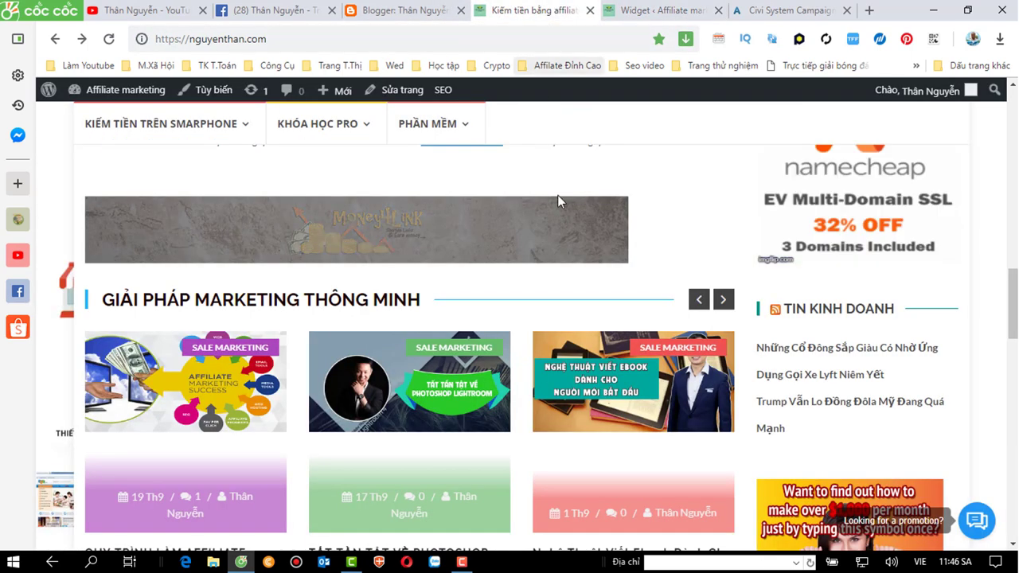
left_click(754, 11)
scroll(515, 295, "down", 2)
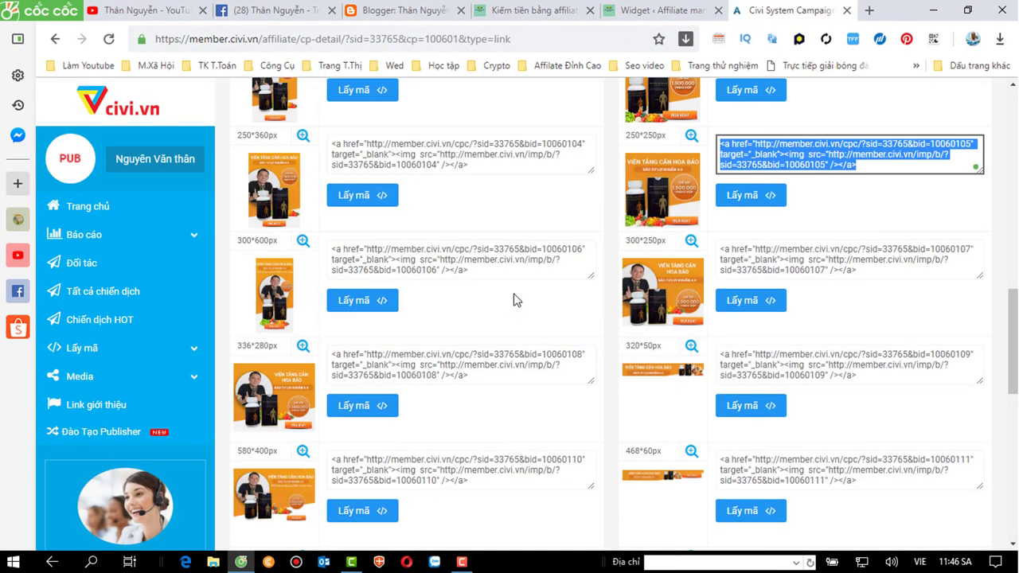
scroll(515, 300, "down", 3)
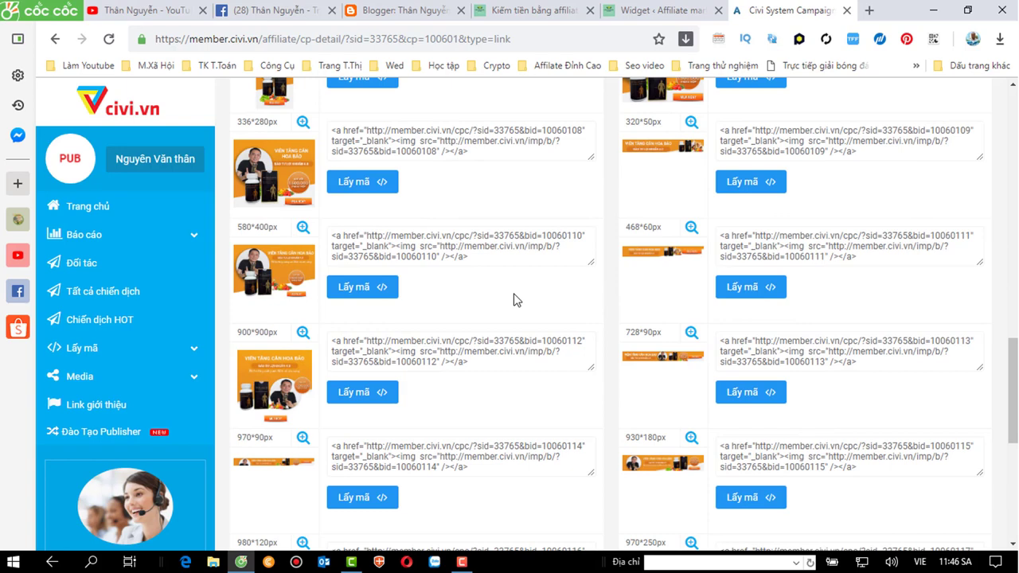
scroll(513, 300, "down", 1)
scroll(362, 311, "down", 1)
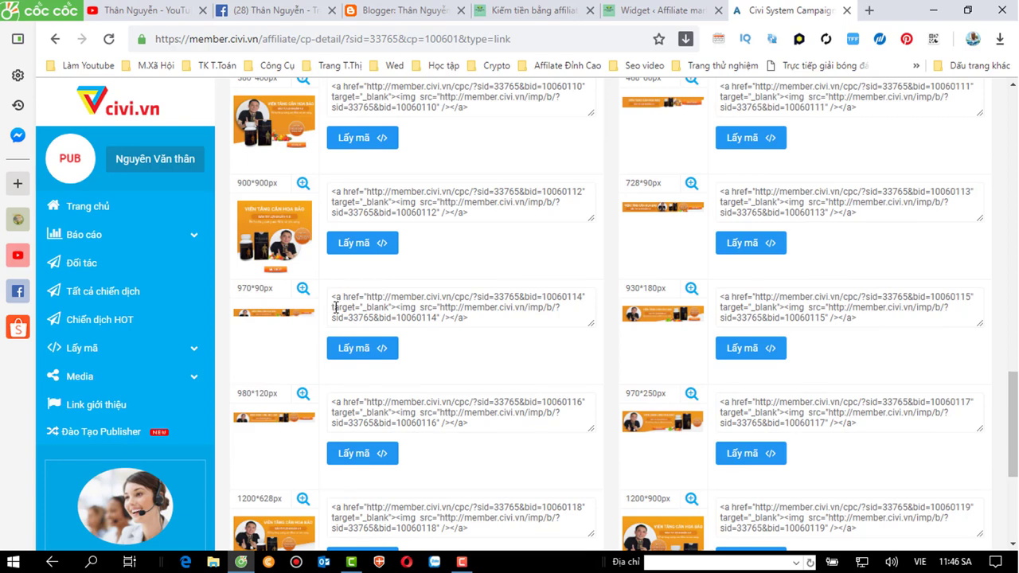
scroll(335, 307, "down", 1)
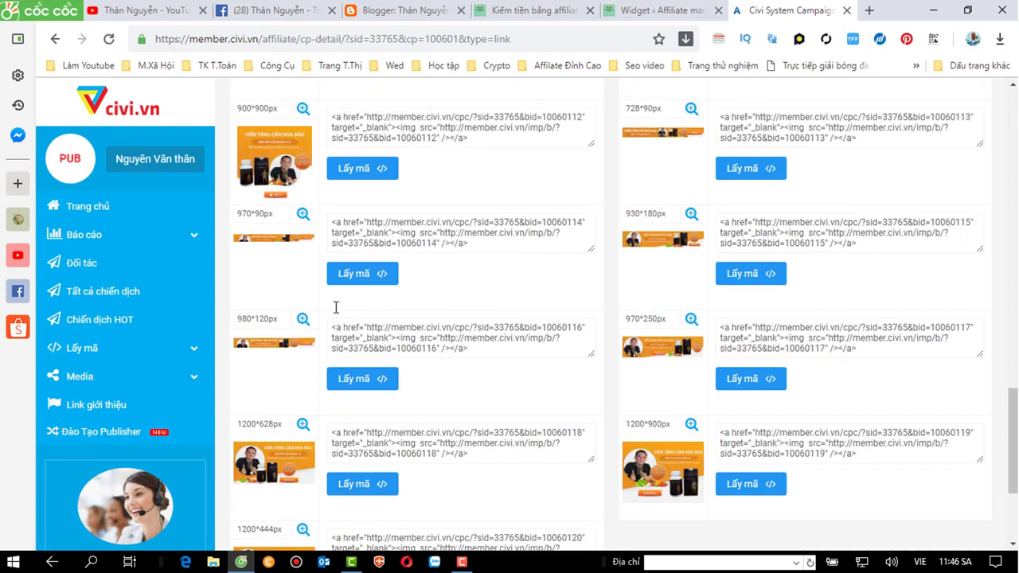
scroll(336, 307, "down", 2)
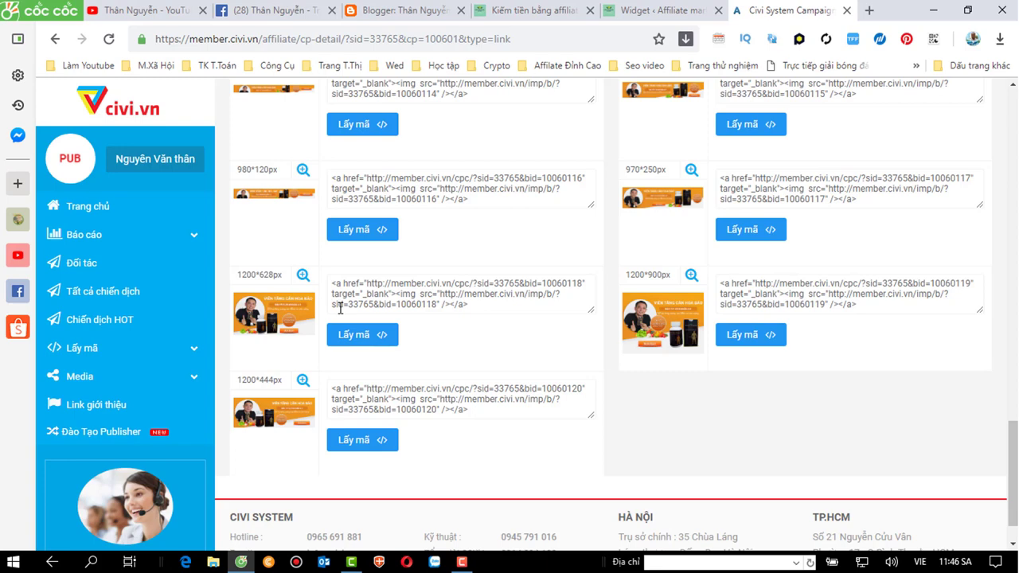
scroll(340, 307, "down", 1)
scroll(338, 314, "up", 2)
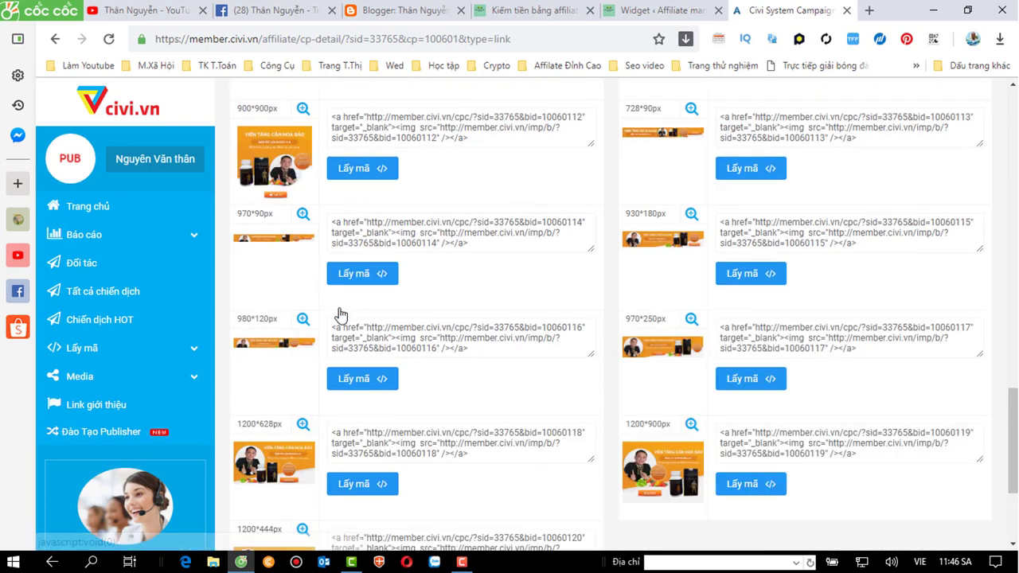
scroll(342, 314, "up", 1)
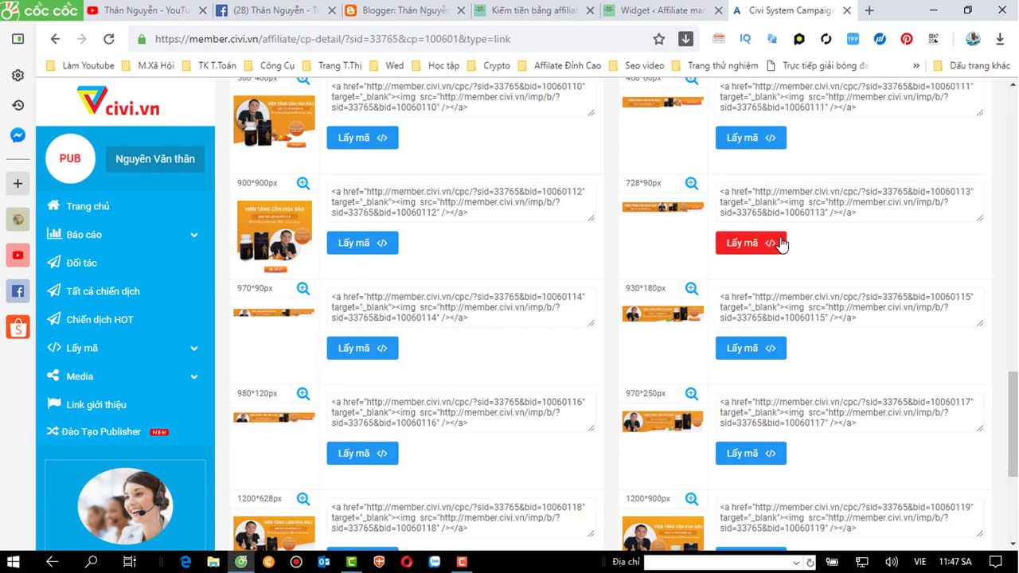
Step: Copy the Civi embed code of the 728*90px banner and return to the new WordPress text widget
left_click(756, 244)
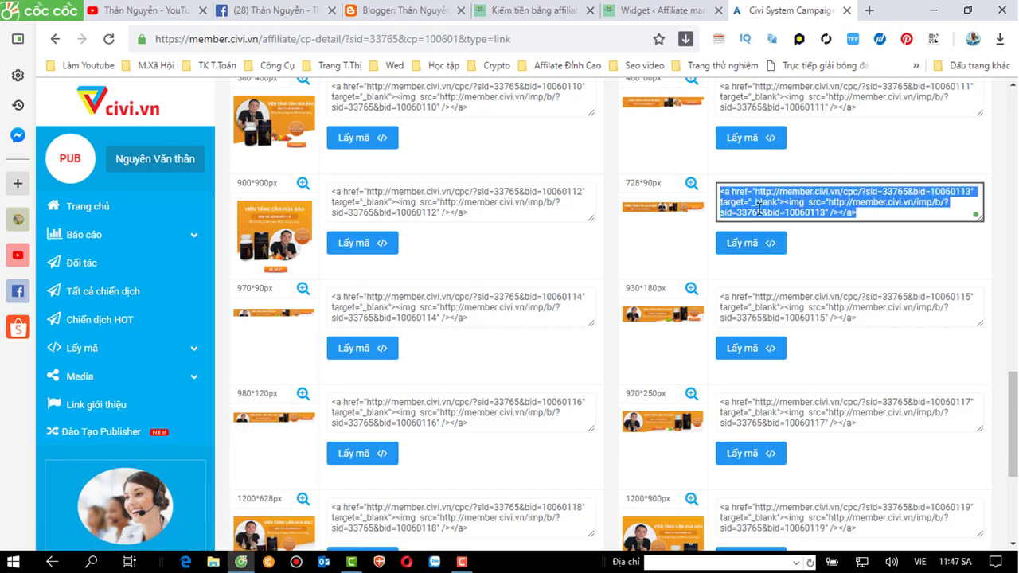
right_click(760, 213)
left_click(568, 274)
left_click(517, 11)
left_click(662, 8)
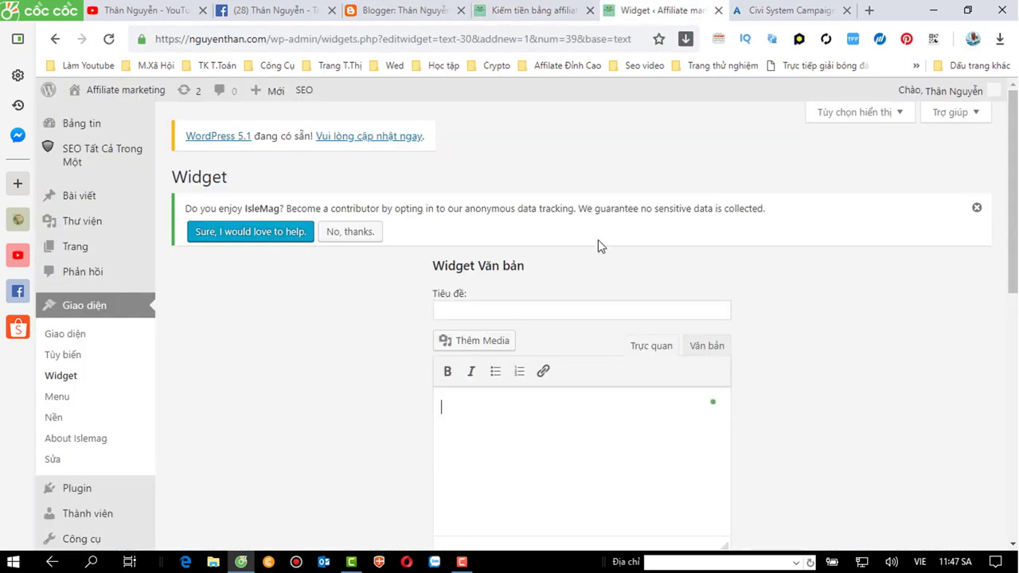
Step: Paste the banner code into the text widget's content as HTML and preview the banner in the visual editor
right_click(482, 404)
left_click(828, 371)
left_click(709, 349)
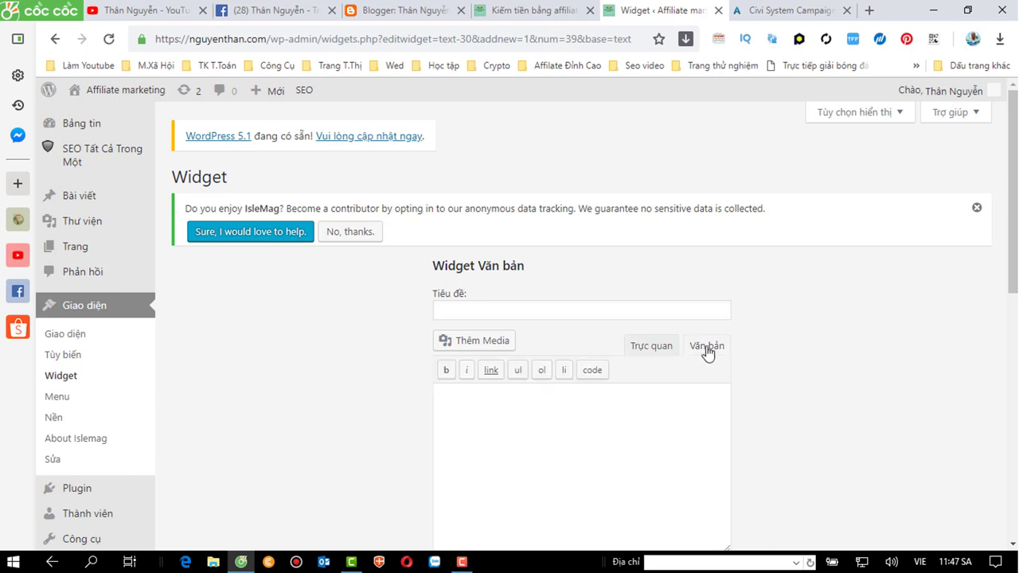
right_click(504, 409)
left_click(527, 237)
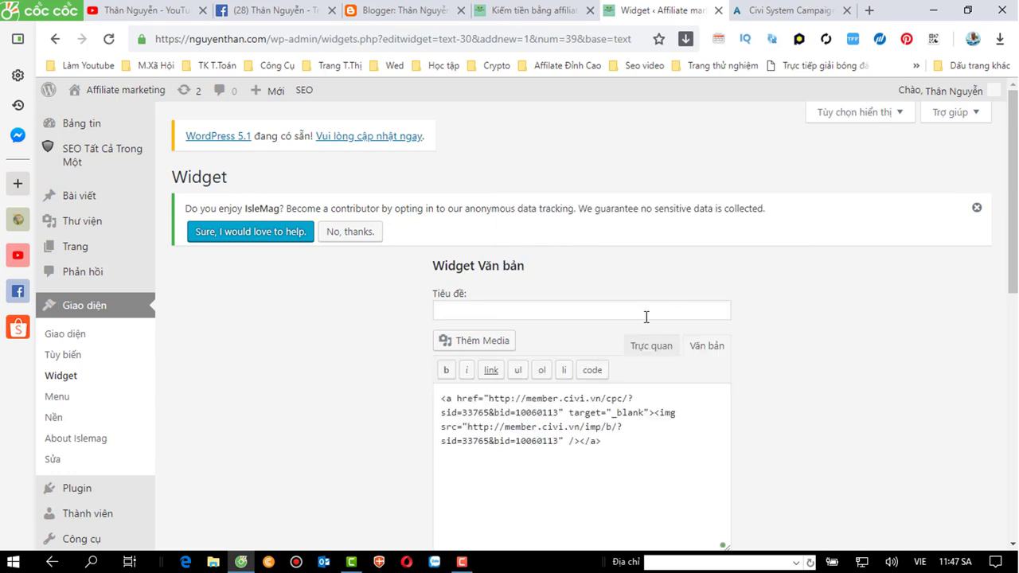
left_click(648, 348)
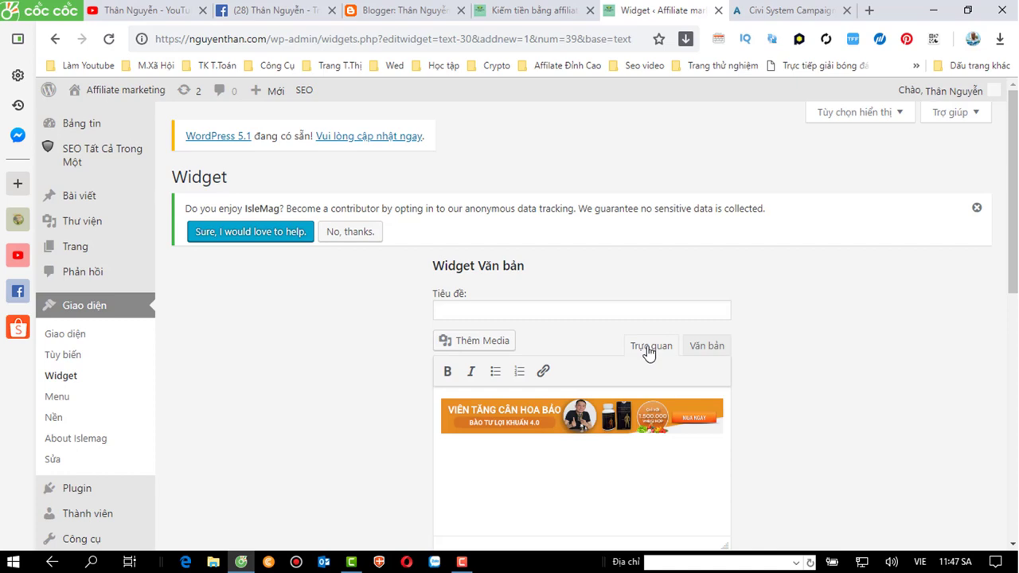
Step: Choose position 1 for Advertisments area 4 and save the new text widget
scroll(720, 292, "down", 6)
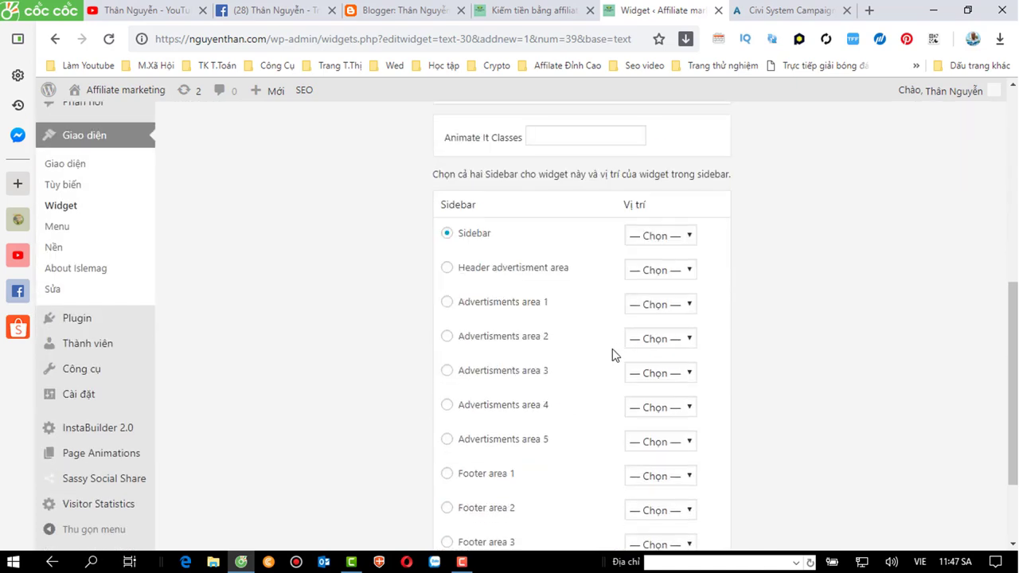
left_click(689, 408)
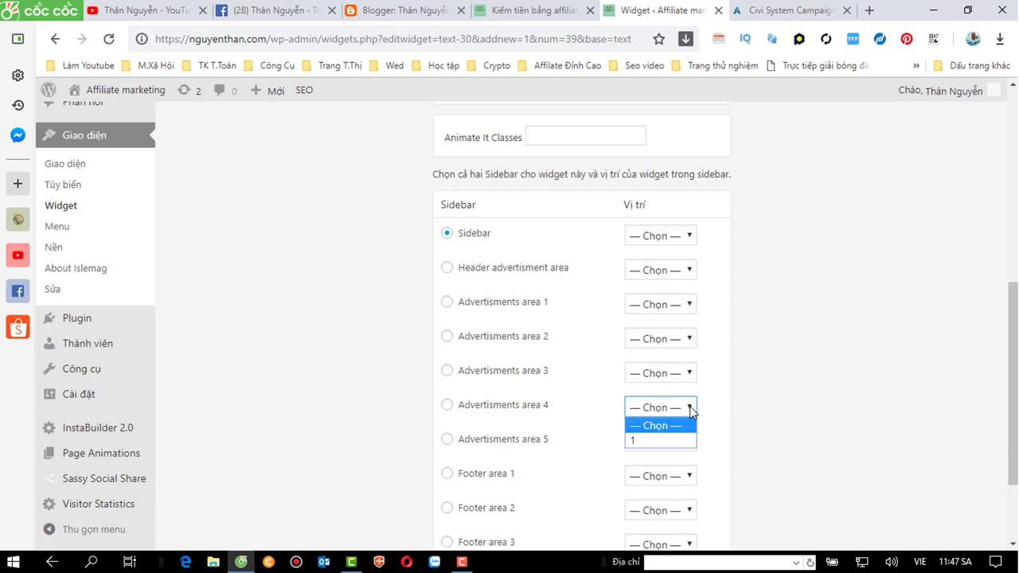
left_click(648, 440)
scroll(752, 398, "down", 2)
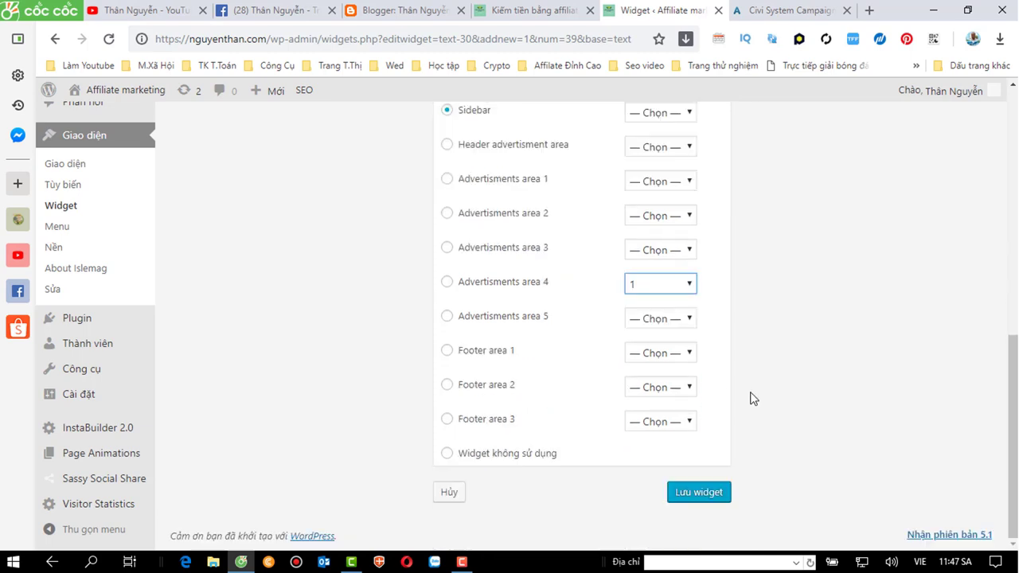
left_click(700, 493)
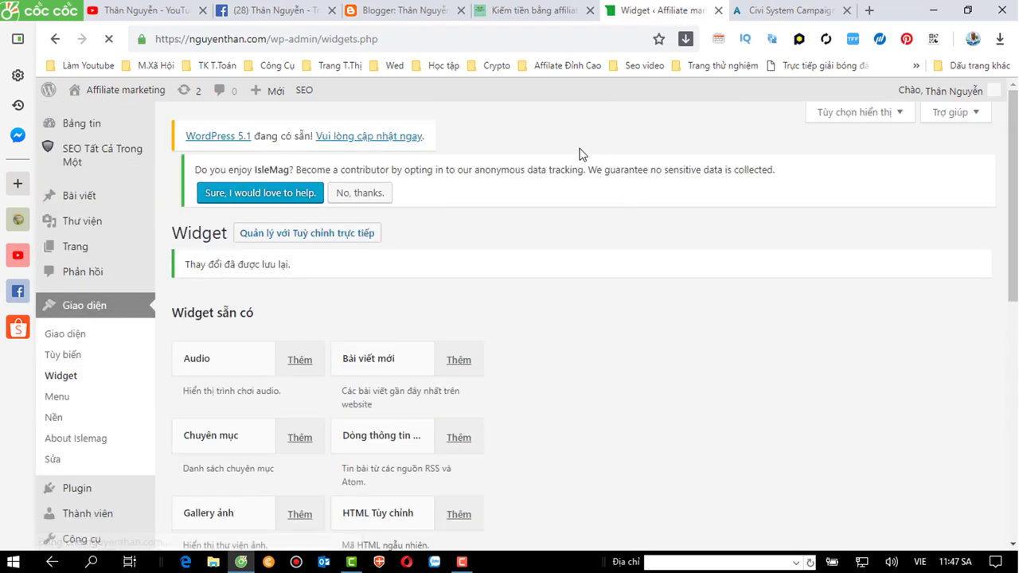
Step: Reload the WordPress blog's live home page to check the new banner
left_click(516, 11)
left_click(284, 39)
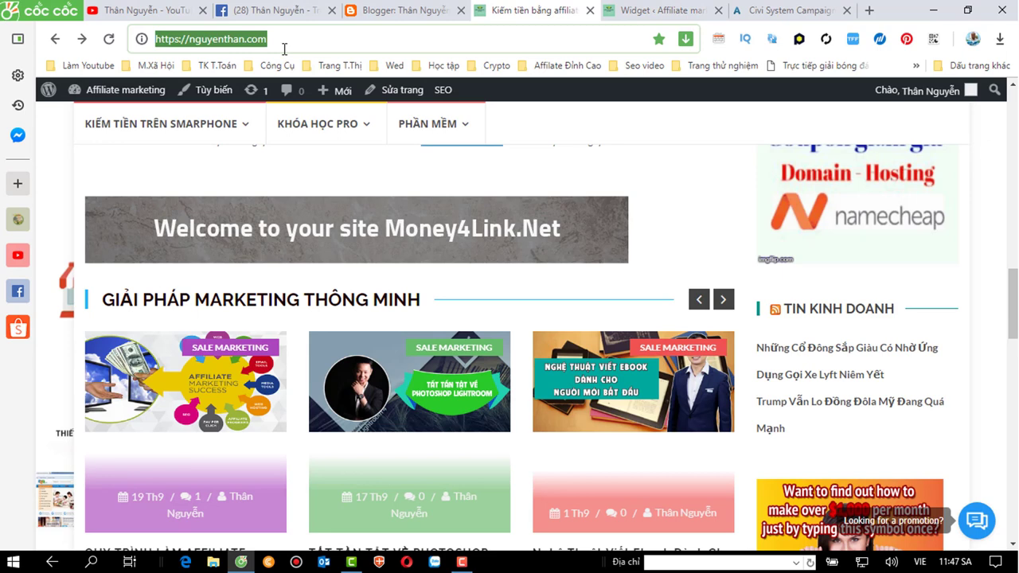
key("Return")
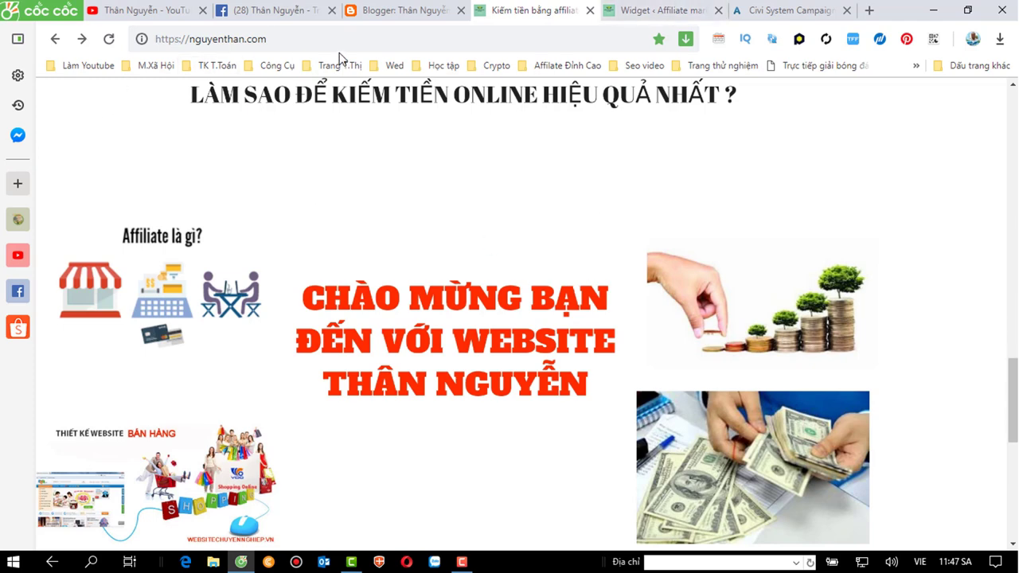
Step: Switch to Blogger, open the blog's layout page and examine its gadget sections down to sidebartab1 and main
left_click(380, 16)
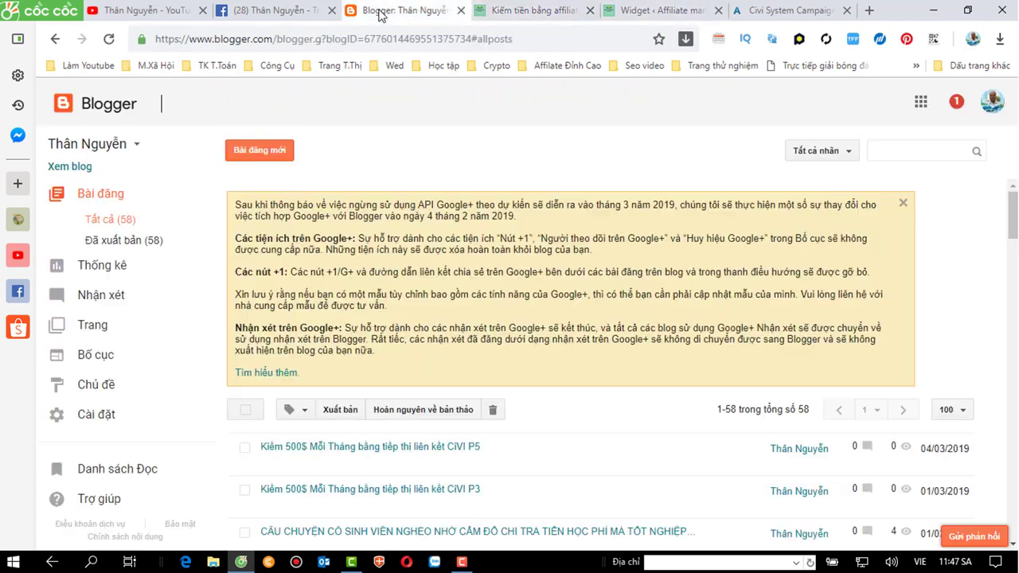
left_click(629, 10)
left_click(406, 9)
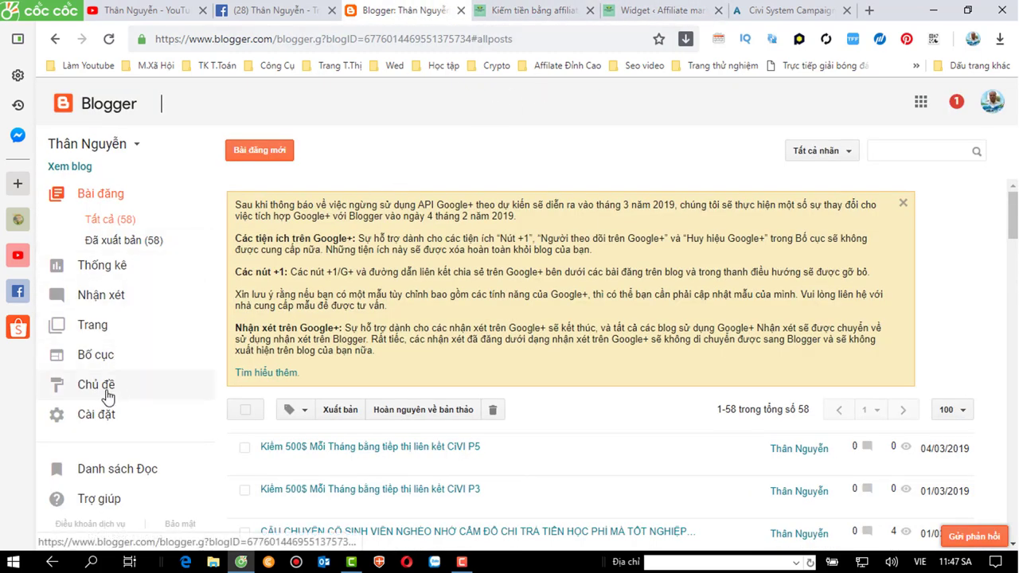
left_click(93, 357)
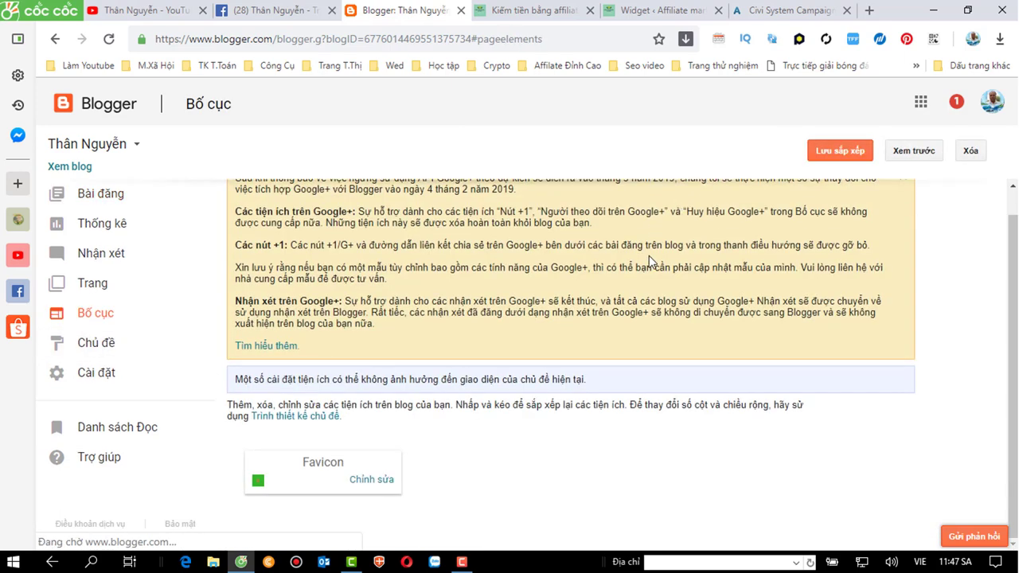
scroll(347, 314, "down", 3)
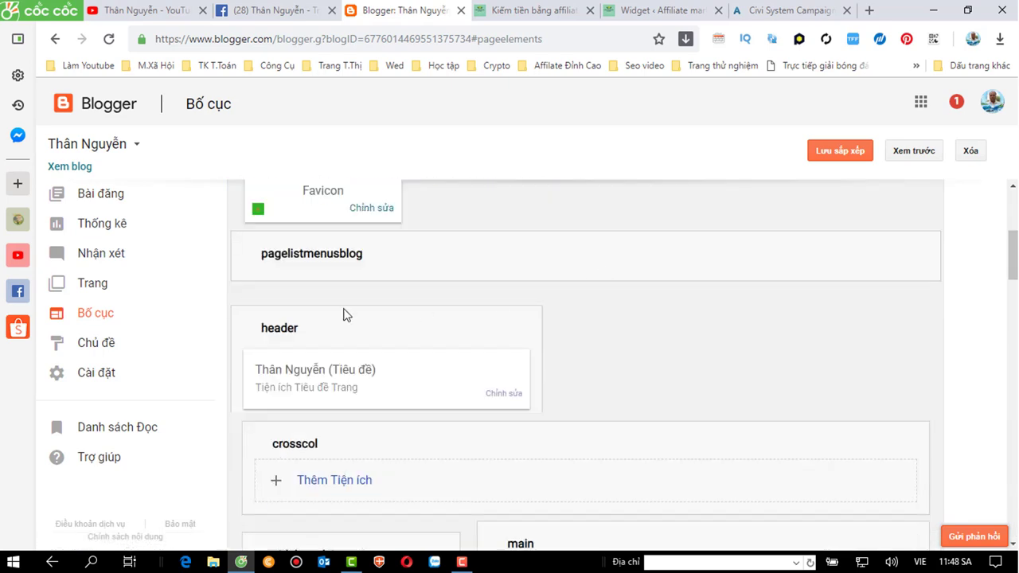
scroll(344, 314, "down", 3)
scroll(343, 314, "down", 1)
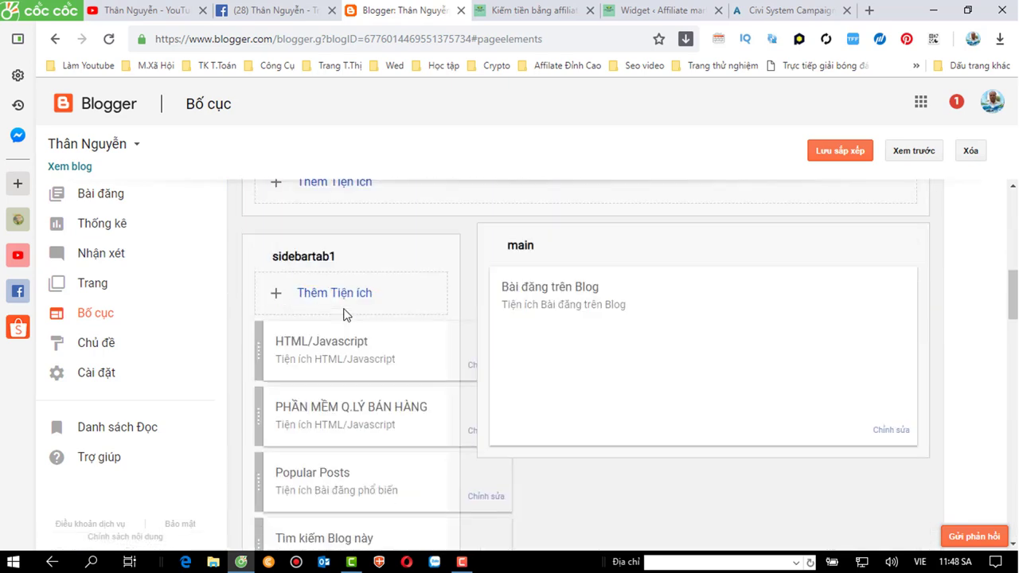
Step: Open the live Blogger blog in a new tab and check back on the WordPress blog's home page
left_click(83, 168)
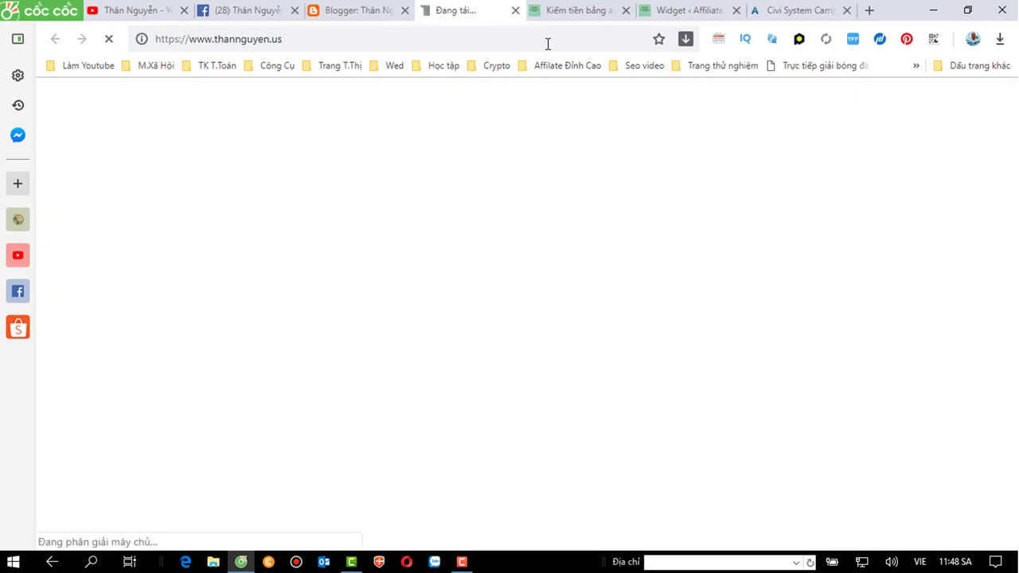
left_click(595, 12)
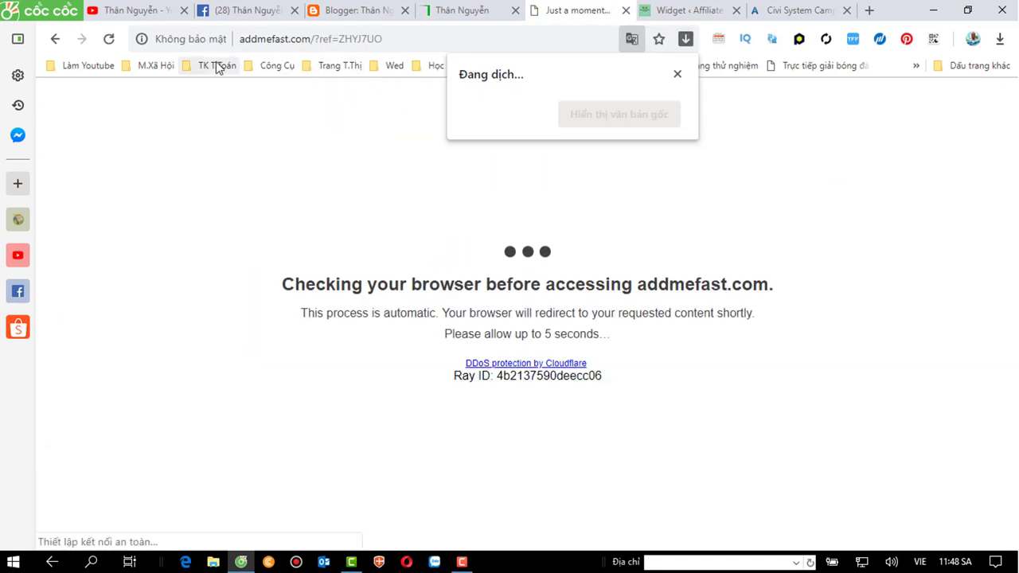
Step: Go back from addmefast.com, then examine the live Blogger blog's sidebar down to the banners below Blog Archive, closing the support chat
left_click(57, 39)
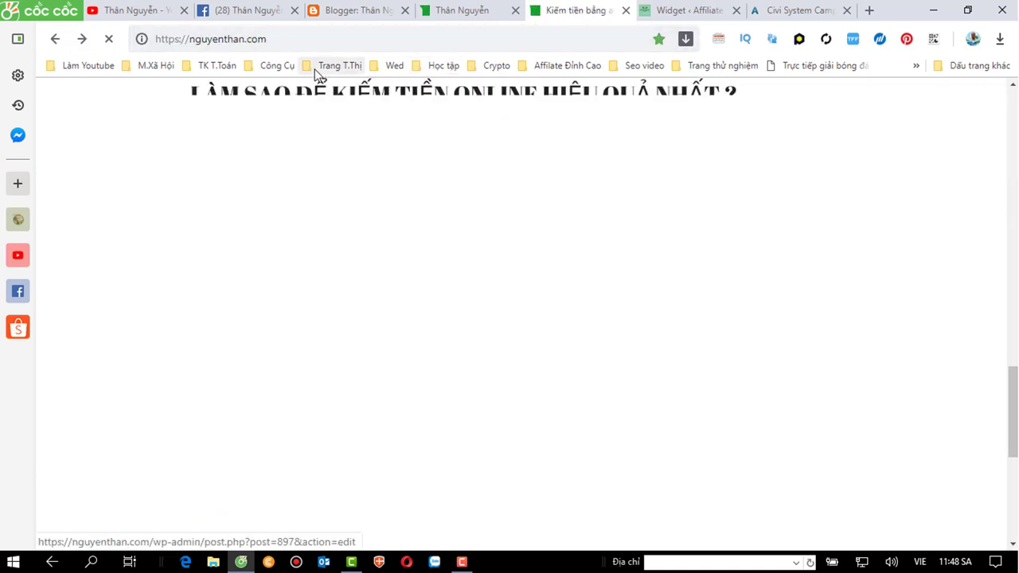
left_click(444, 10)
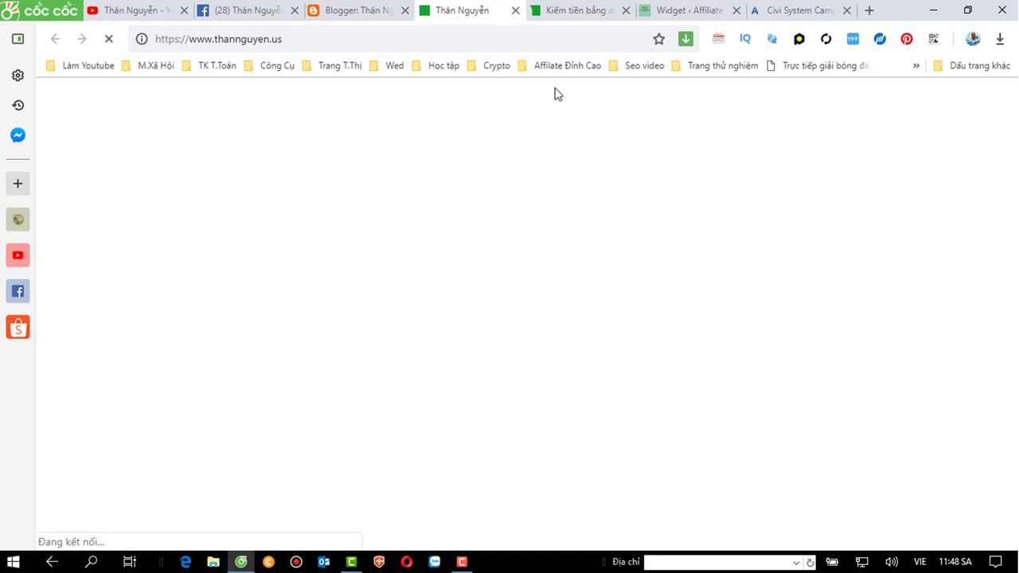
scroll(620, 340, "down", 3)
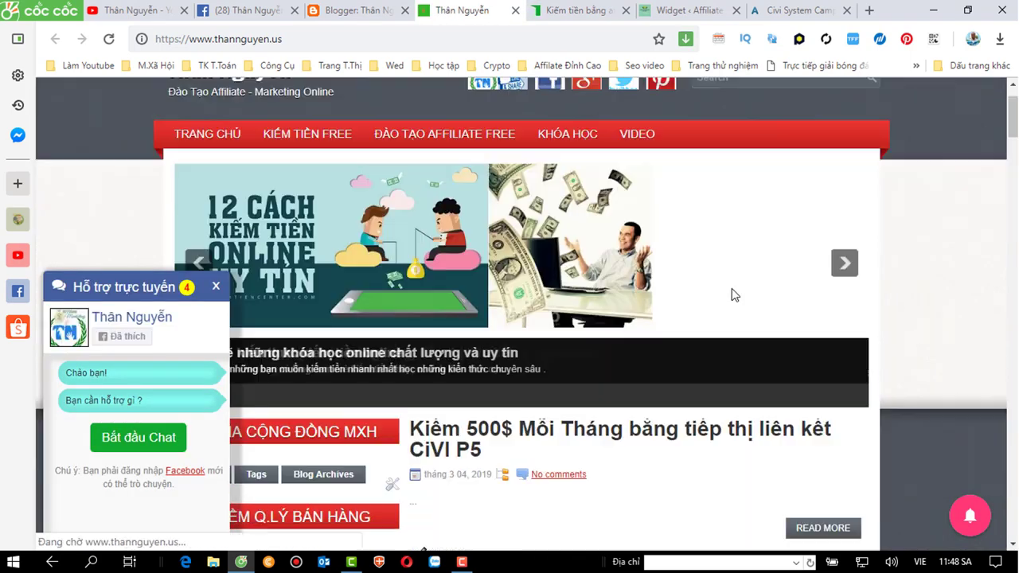
left_click(214, 288)
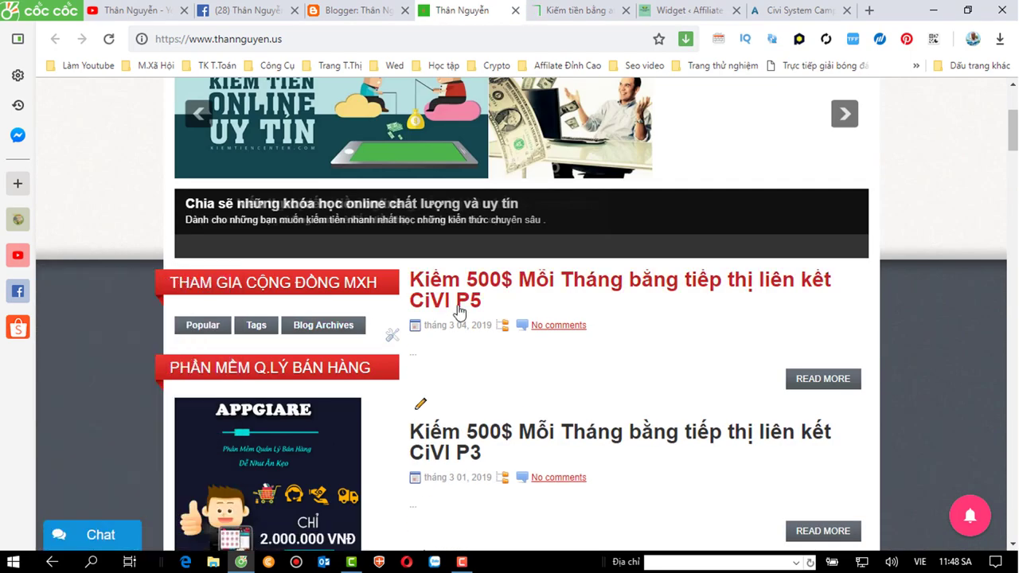
scroll(457, 312, "down", 2)
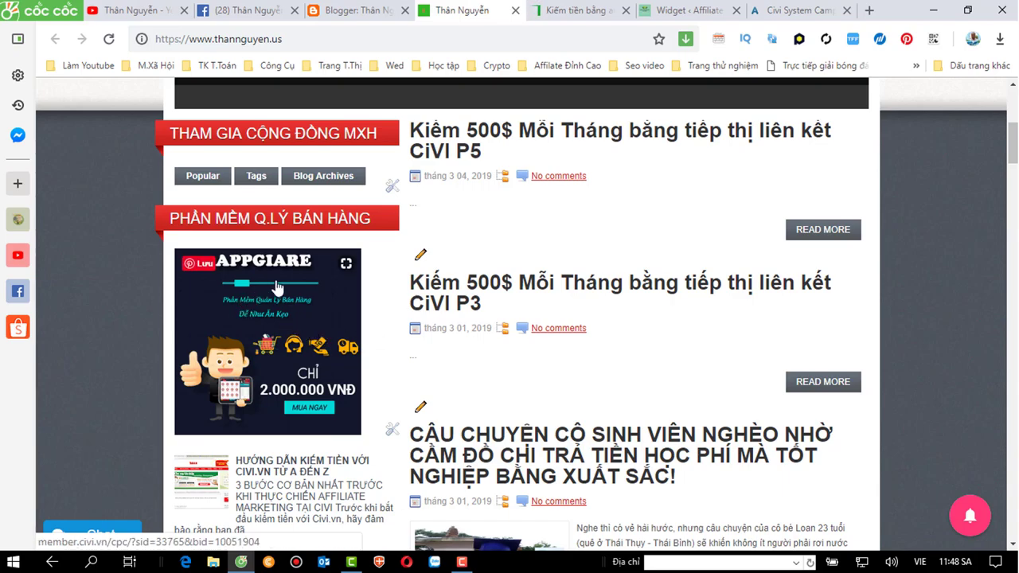
scroll(277, 286, "down", 6)
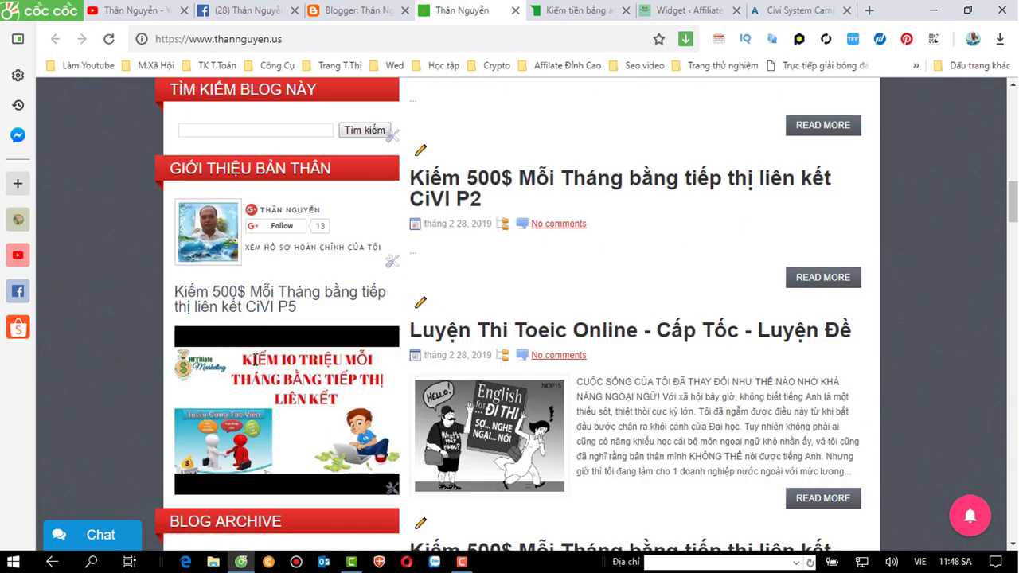
scroll(254, 359, "down", 4)
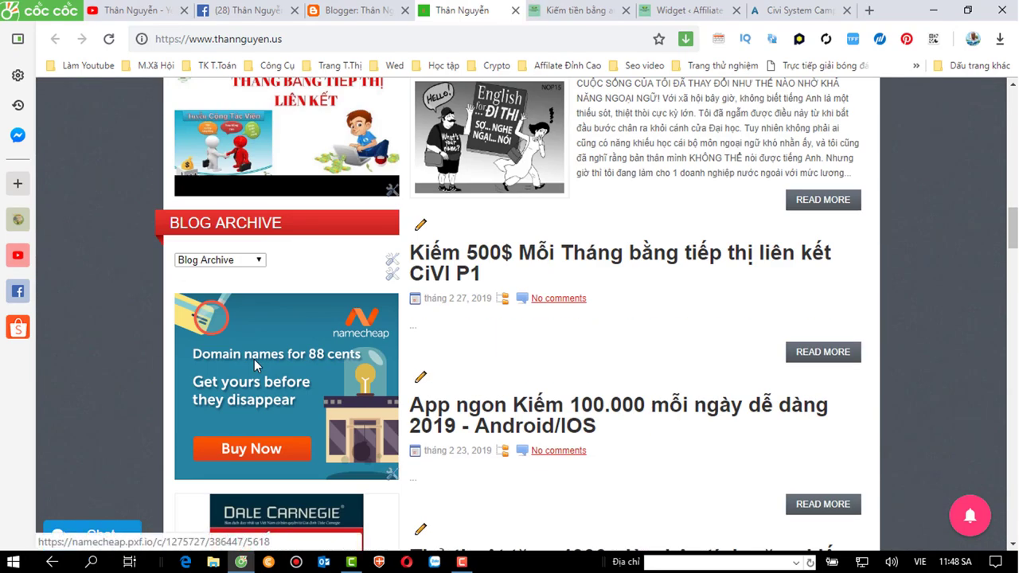
scroll(263, 342, "down", 2)
scroll(266, 334, "up", 1)
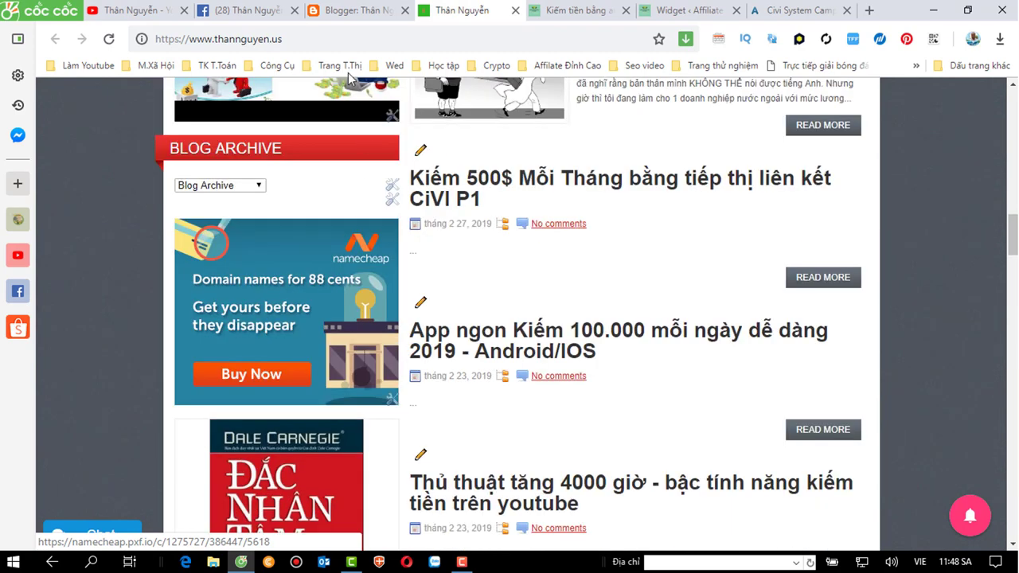
Step: Switch to the Civi campaign page and copy the embed code of the 250*250px banner
left_click(359, 11)
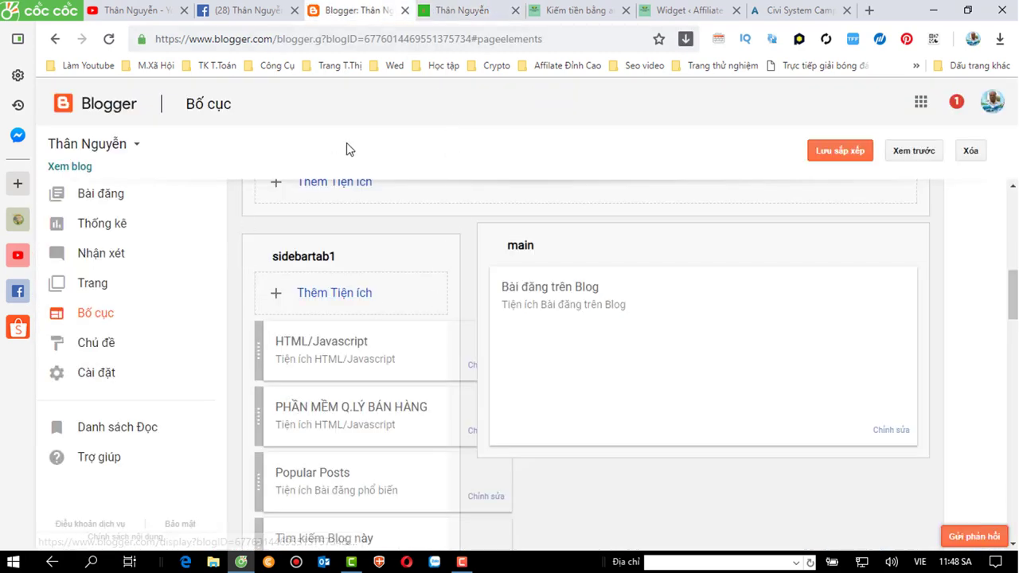
left_click(769, 11)
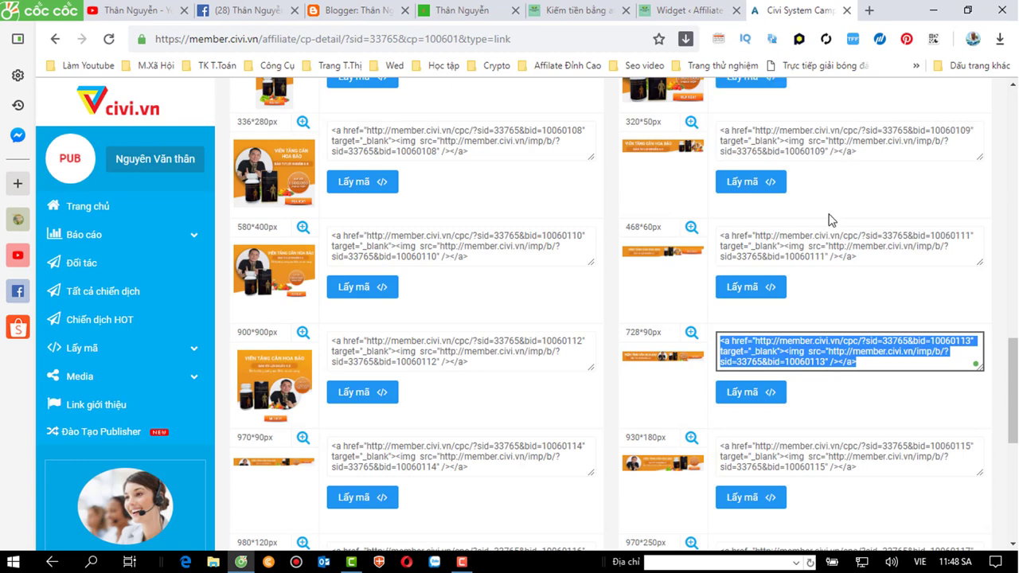
scroll(820, 225, "up", 3)
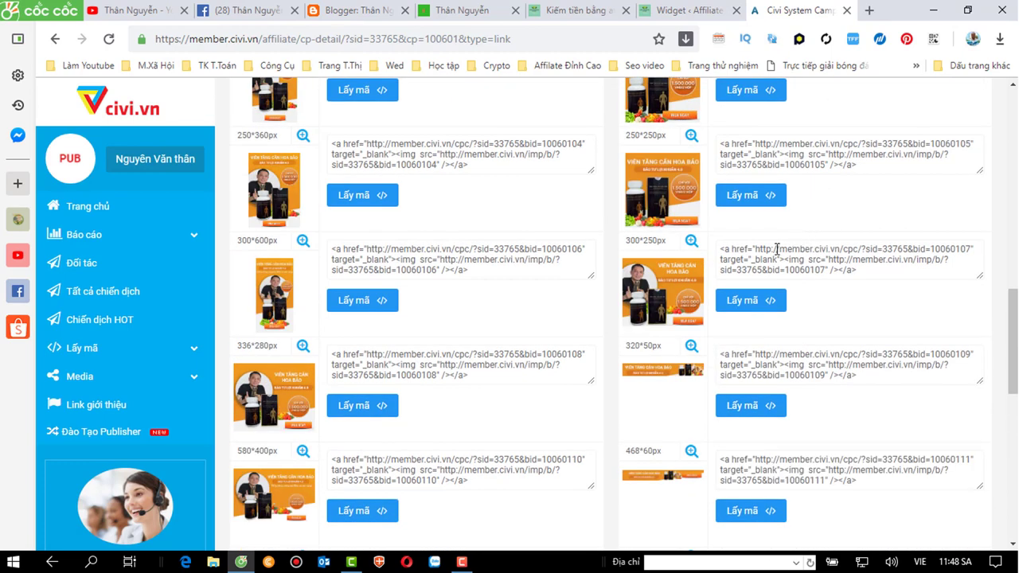
left_click(751, 195)
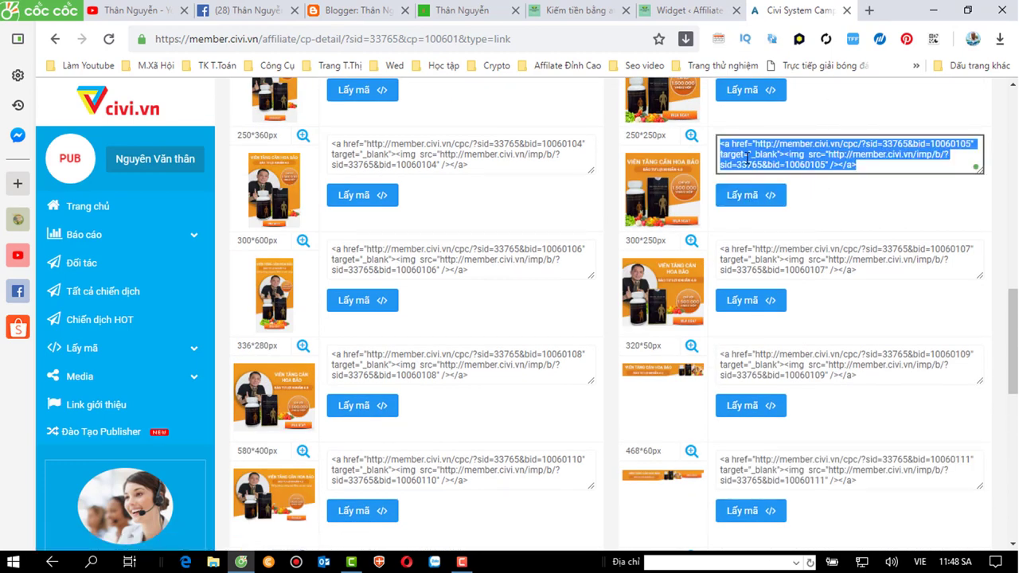
right_click(748, 162)
left_click(573, 221)
Step: Return to the Blogger layout and add a new HTML/Javascript gadget to the sidebarright section
left_click(351, 10)
scroll(562, 371, "down", 4)
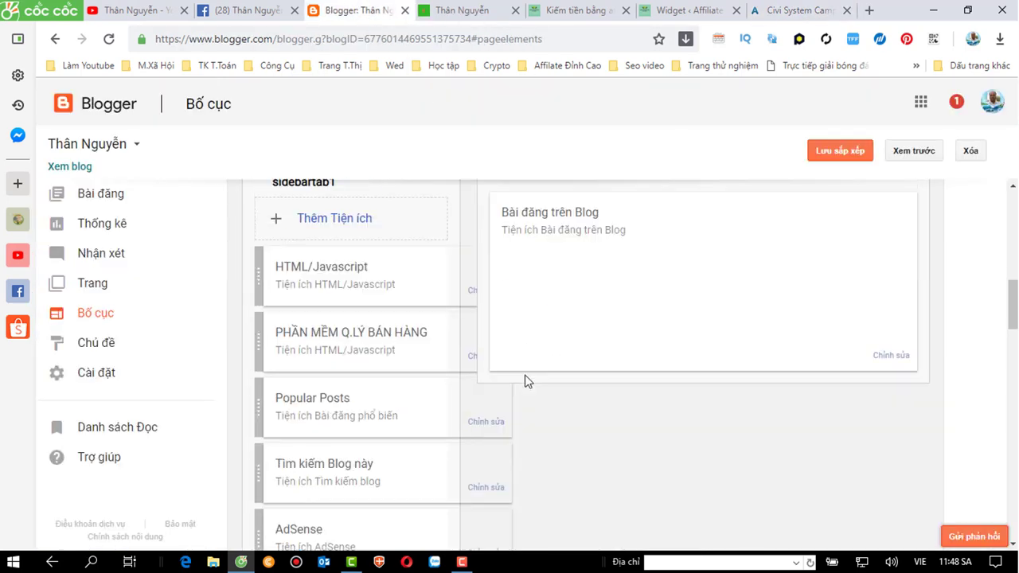
scroll(508, 379, "down", 3)
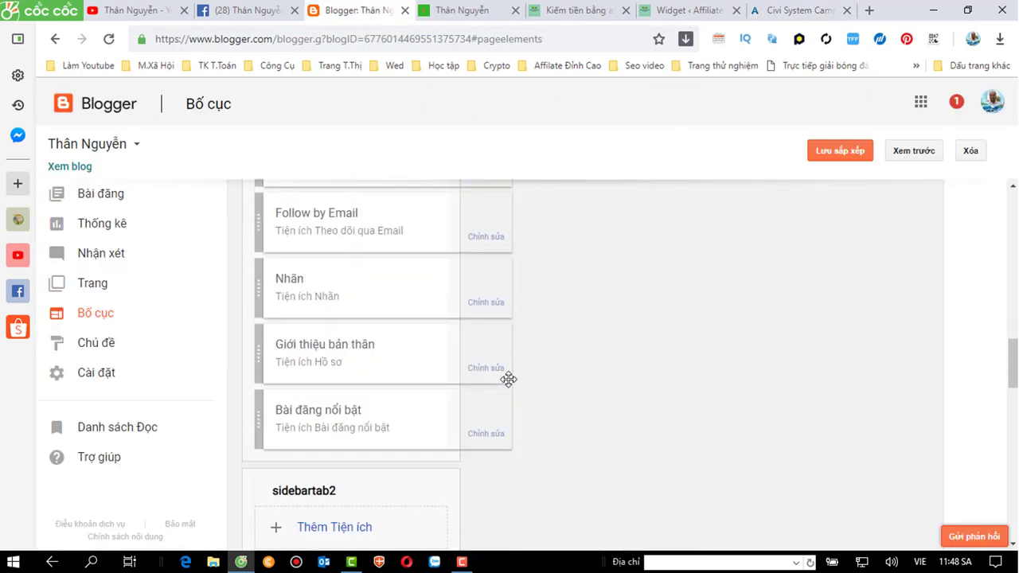
scroll(508, 379, "down", 3)
scroll(465, 364, "down", 4)
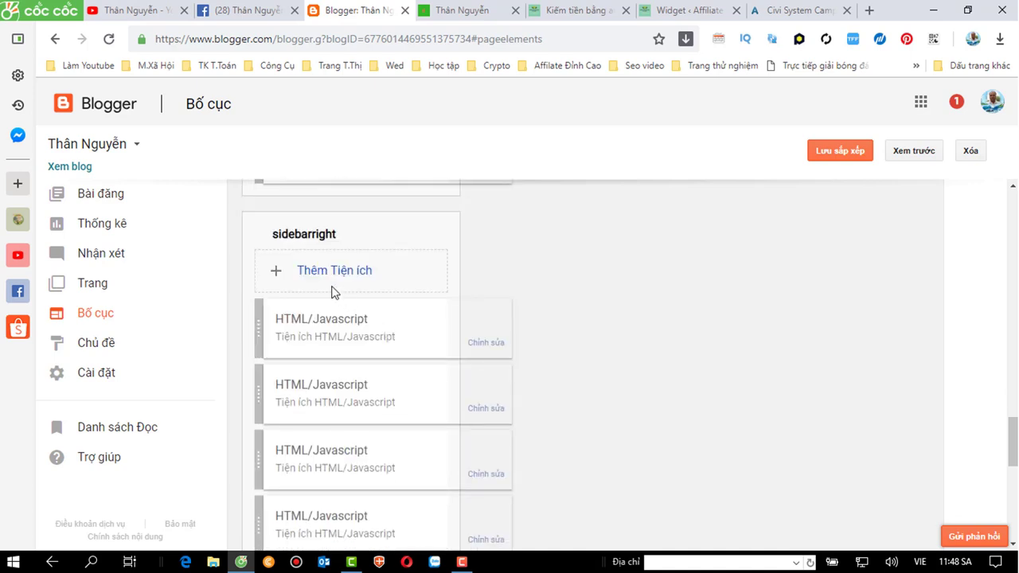
left_click(339, 279)
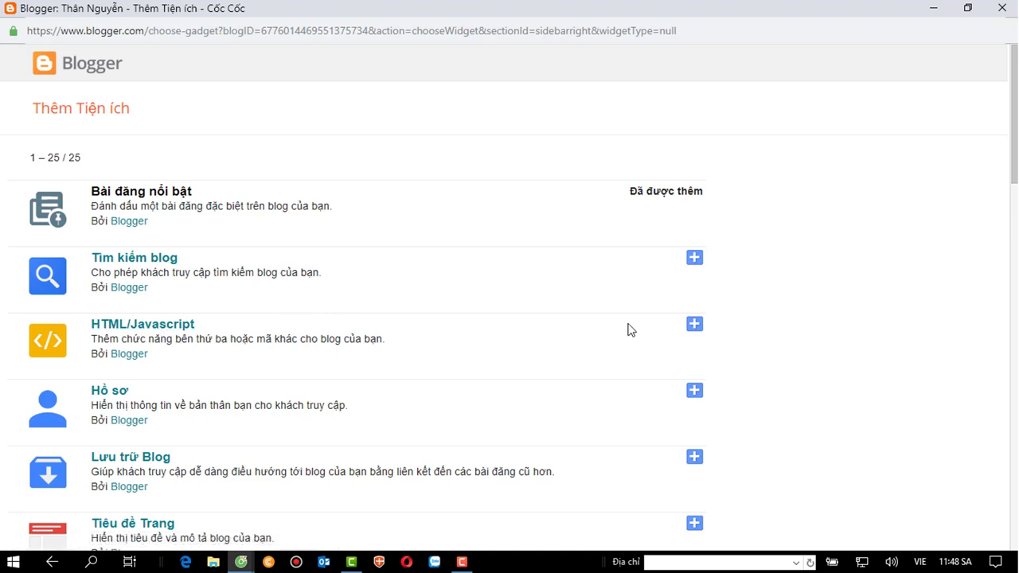
left_click(694, 325)
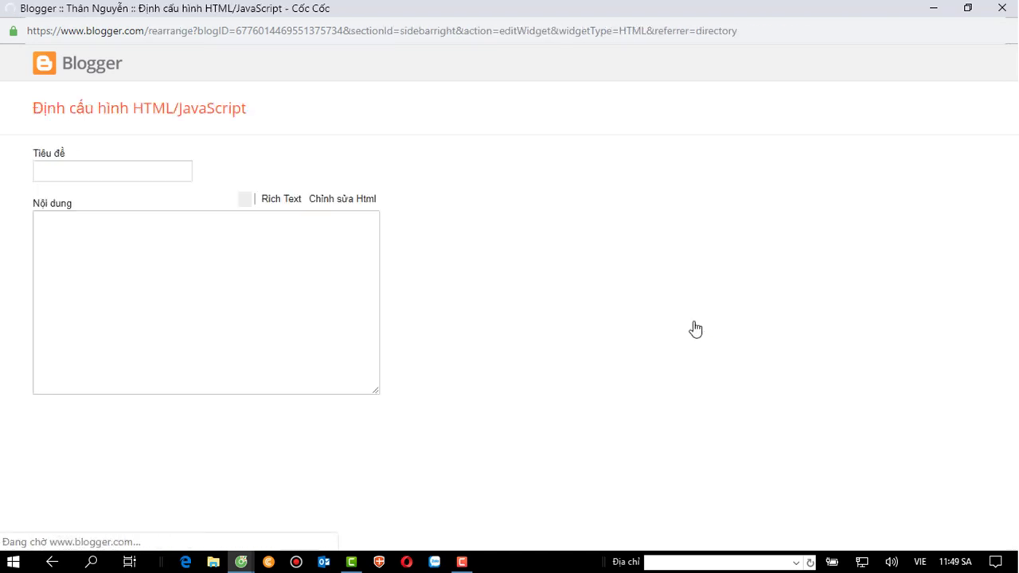
Step: Paste the copied Civi banner code as the gadget's content and save the gadget
left_click(90, 244)
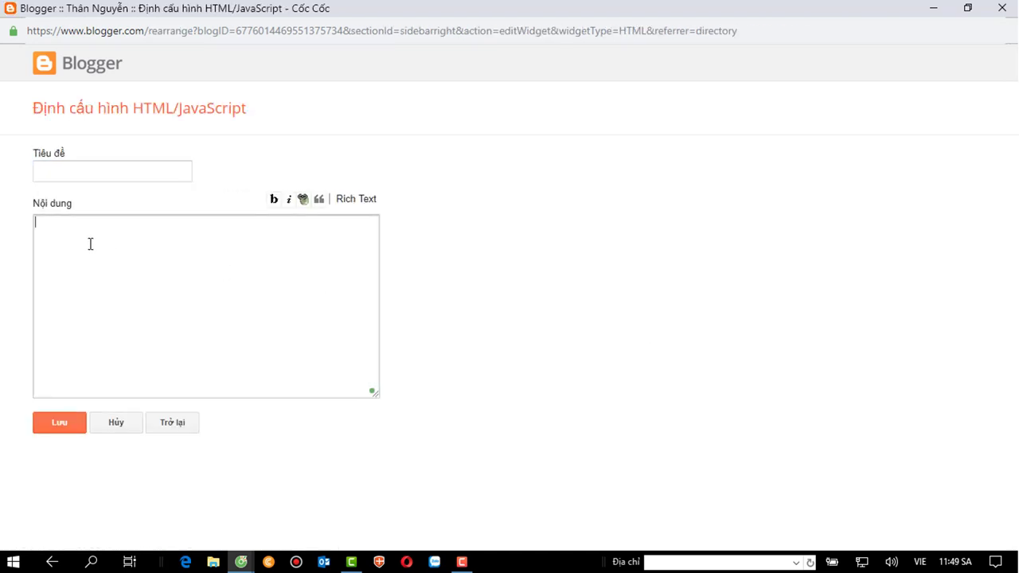
right_click(90, 244)
left_click(125, 395)
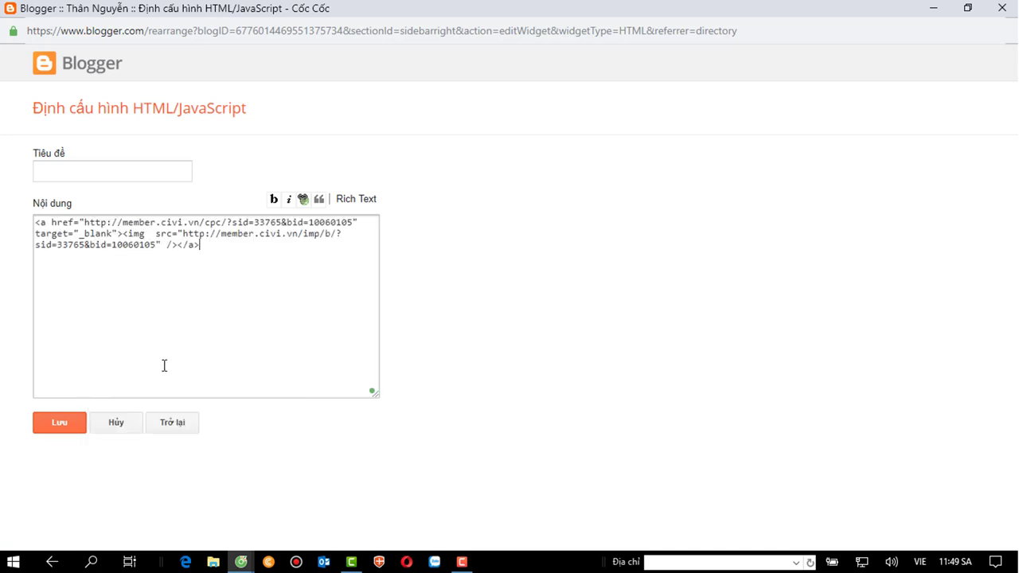
left_click(59, 425)
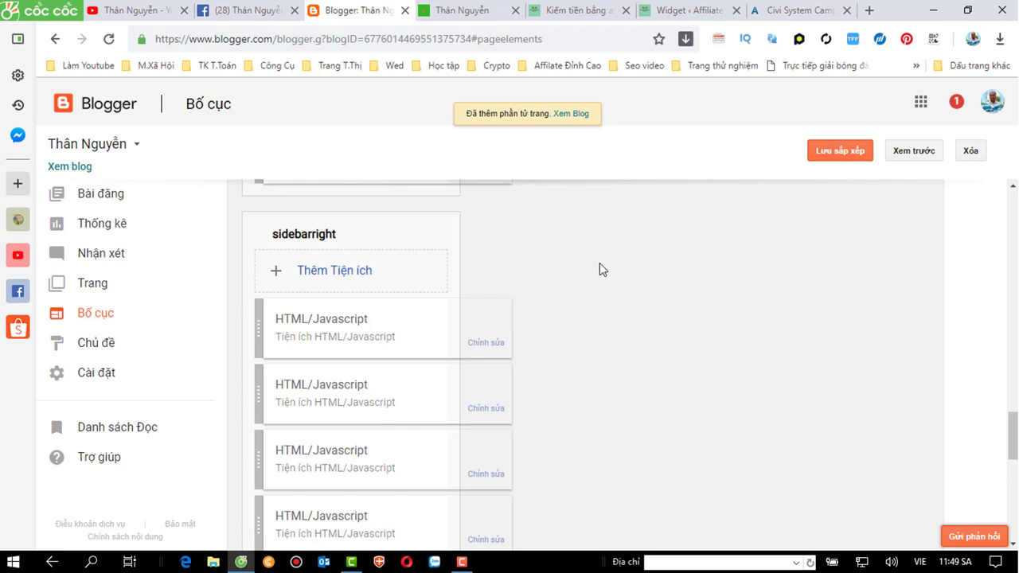
Step: Reload the live Blogger blog and check the new banner in the sidebar below Blog Archive
left_click(450, 17)
left_click(316, 46)
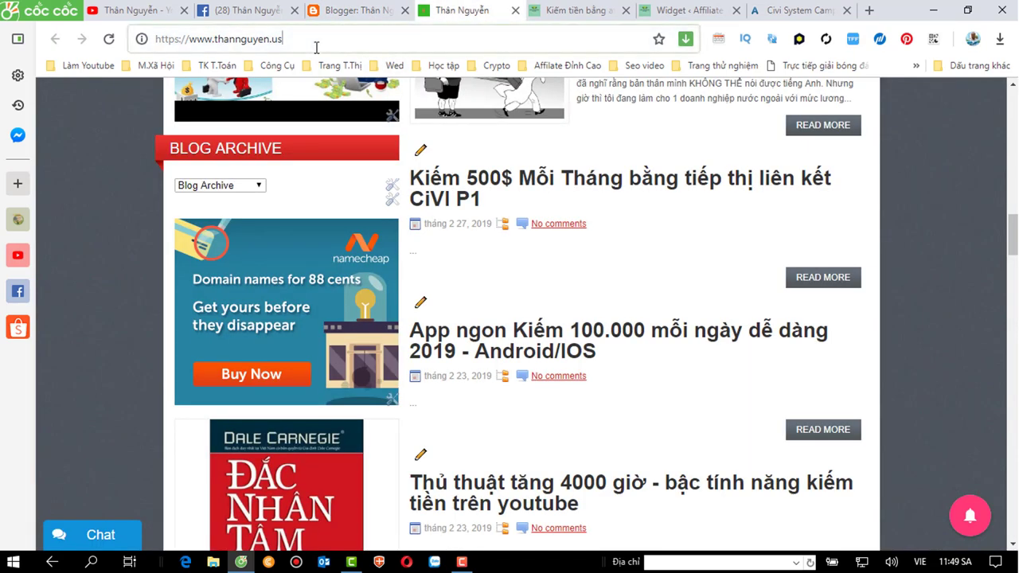
key("Return")
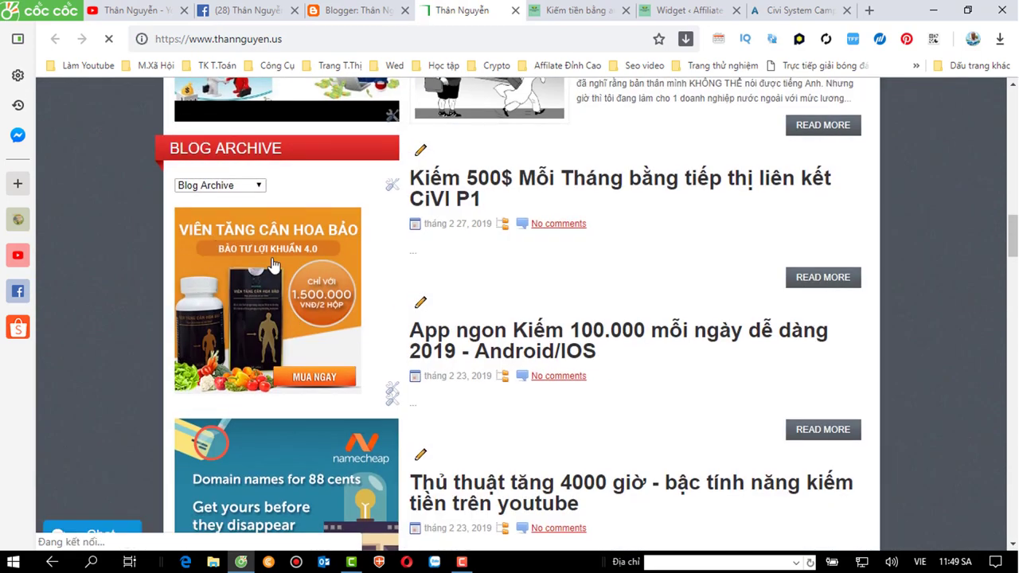
scroll(280, 282, "down", 2)
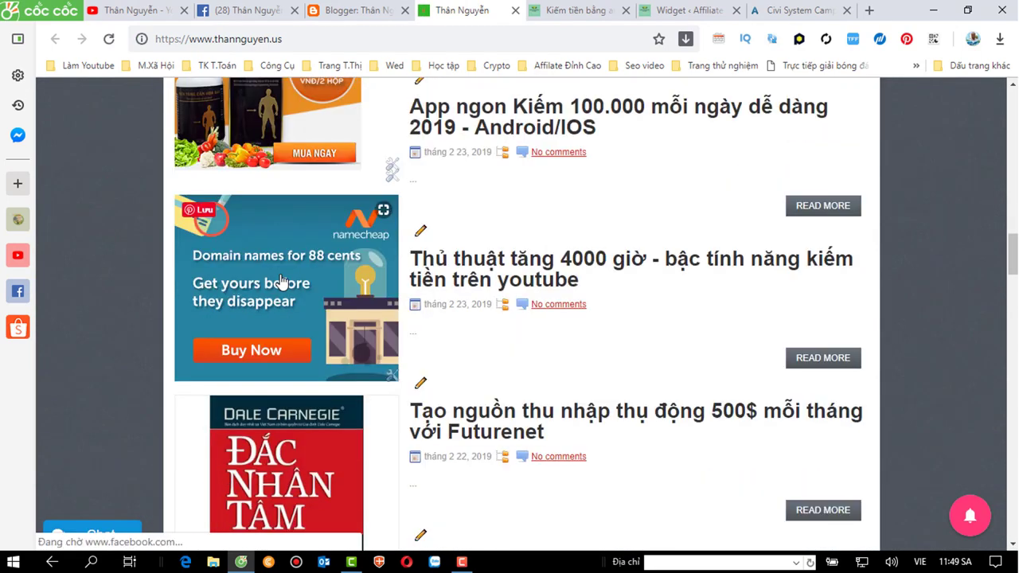
scroll(471, 309, "up", 4)
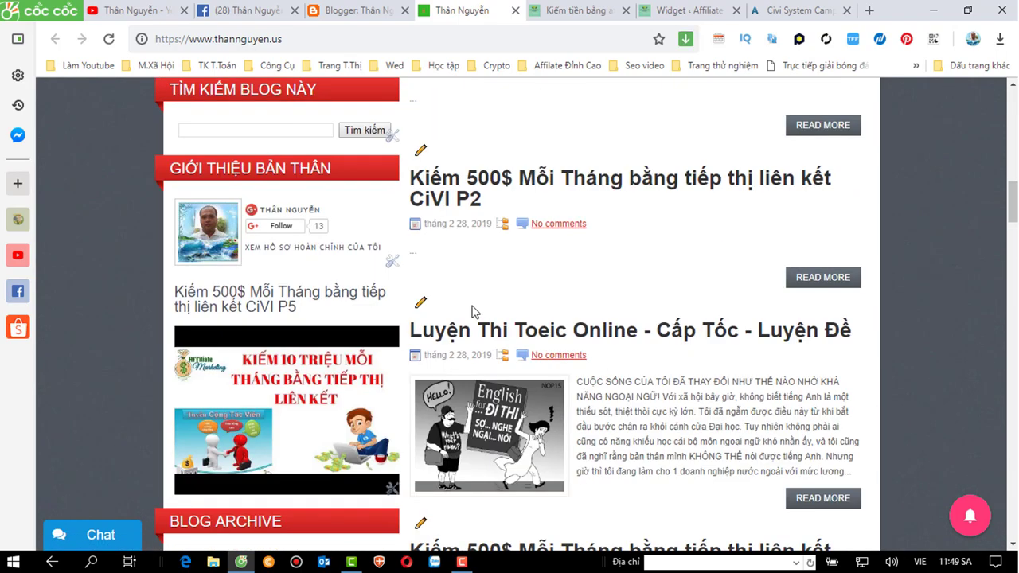
scroll(471, 309, "down", 3)
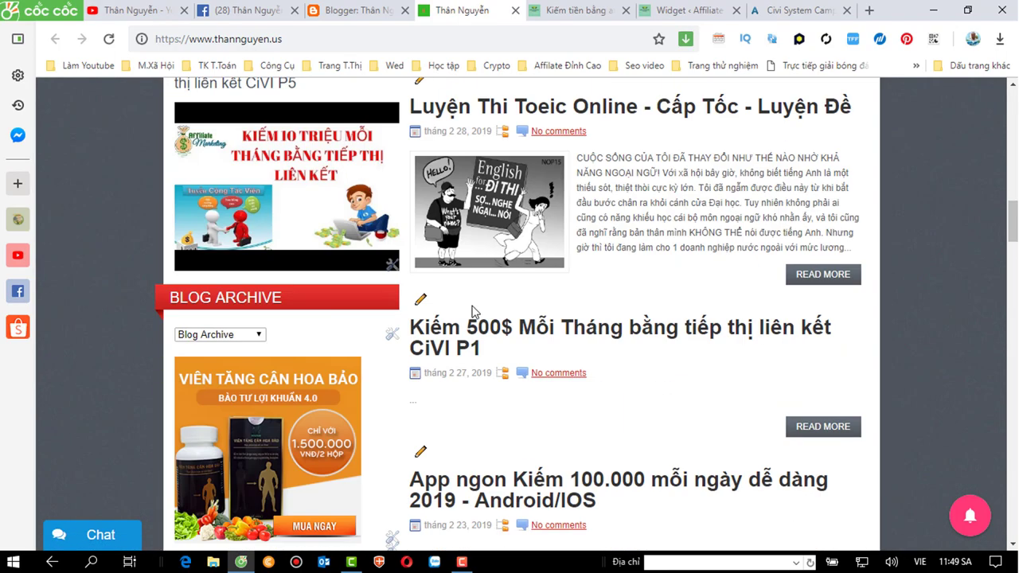
scroll(474, 311, "up", 4)
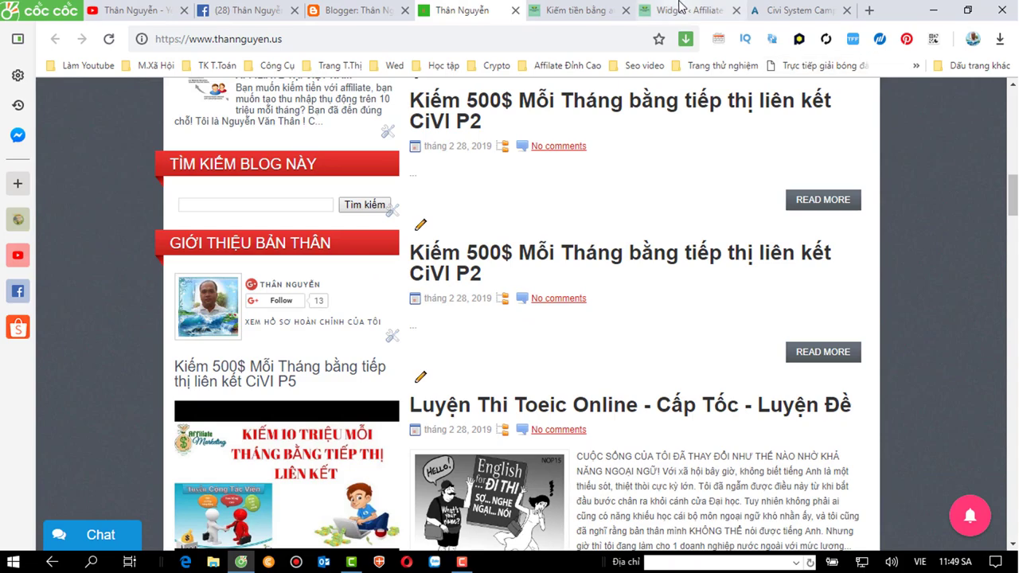
Step: Switch to the live WordPress blog and examine the banner placements in its sidebar and between the article sections
left_click(683, 9)
left_click(589, 11)
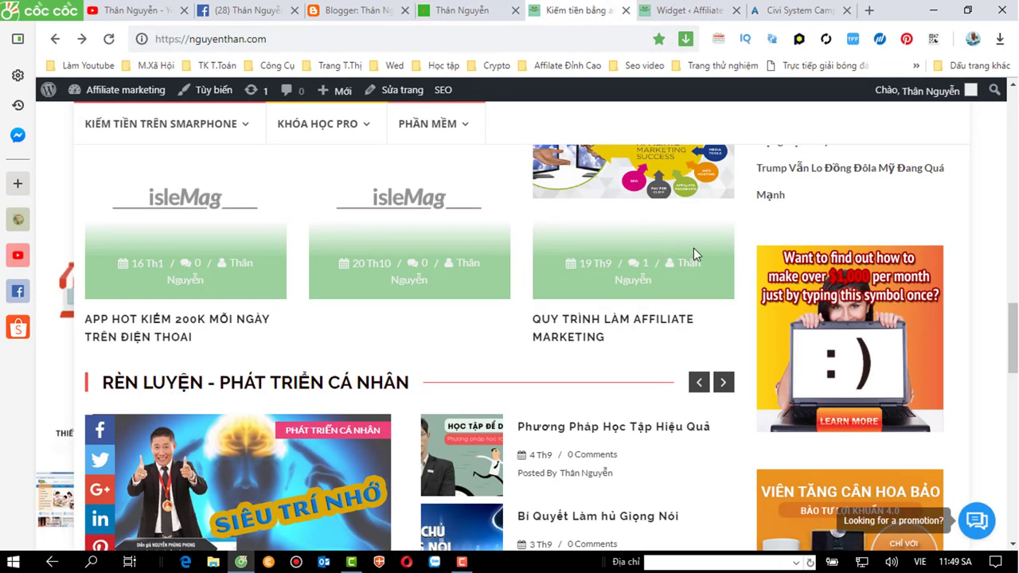
scroll(796, 266, "down", 2)
scroll(732, 286, "down", 9)
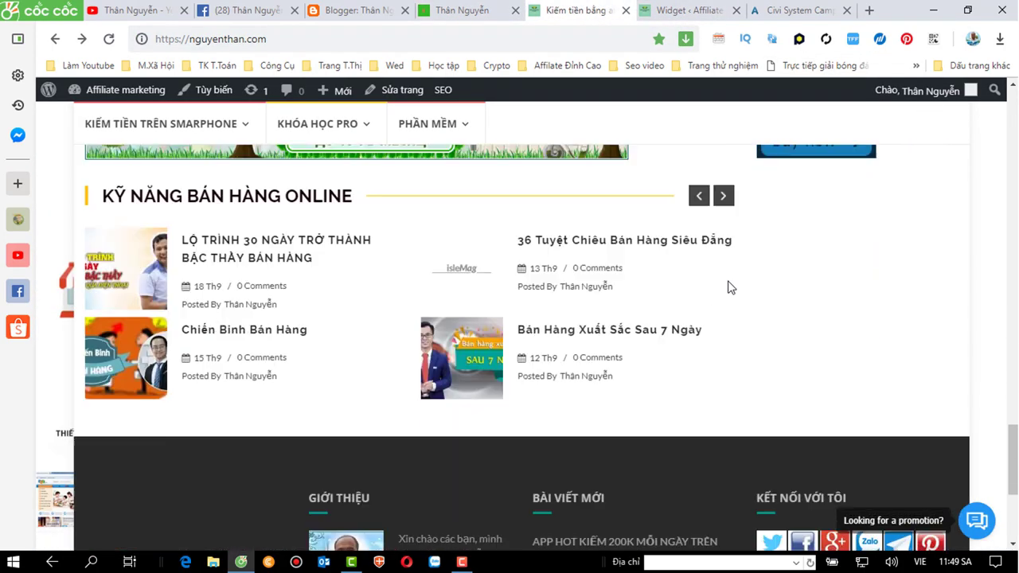
scroll(731, 287, "up", 9)
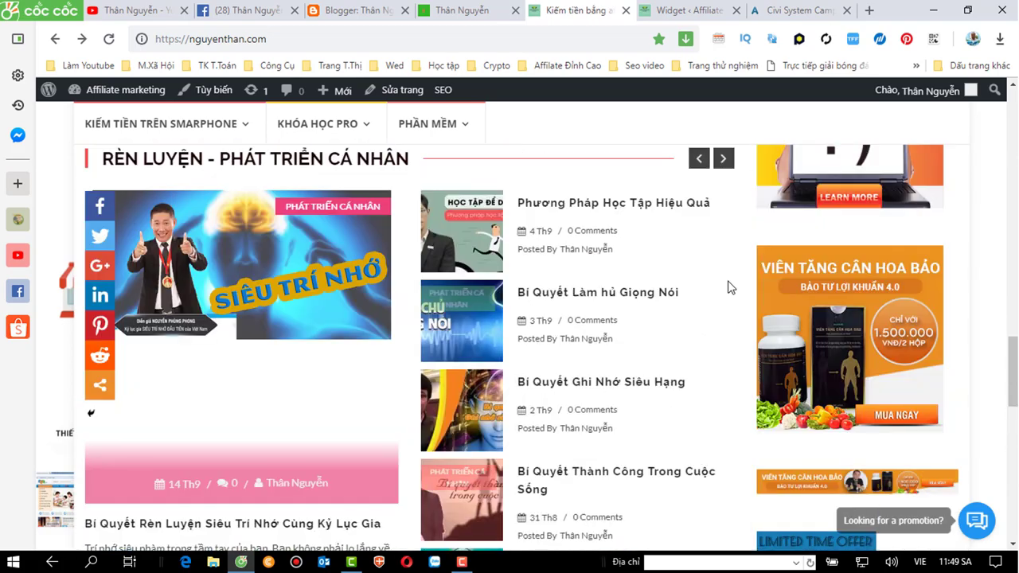
scroll(731, 288, "up", 7)
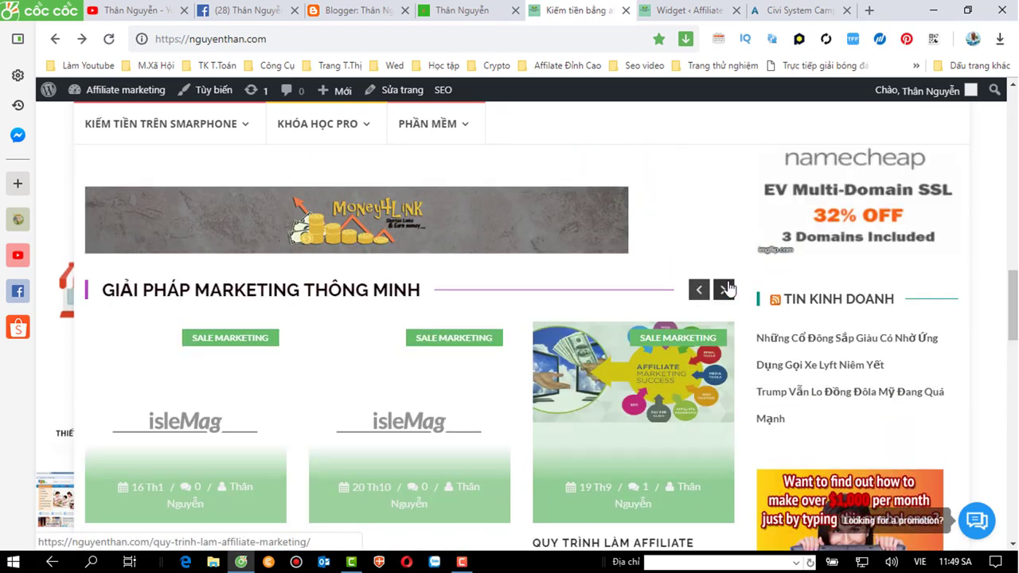
scroll(731, 287, "up", 6)
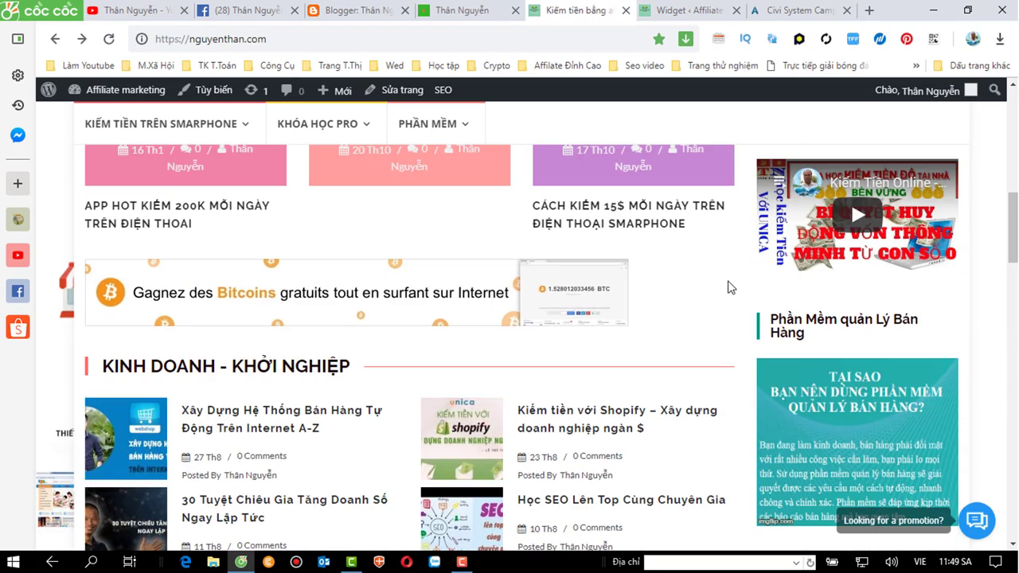
scroll(729, 285, "up", 7)
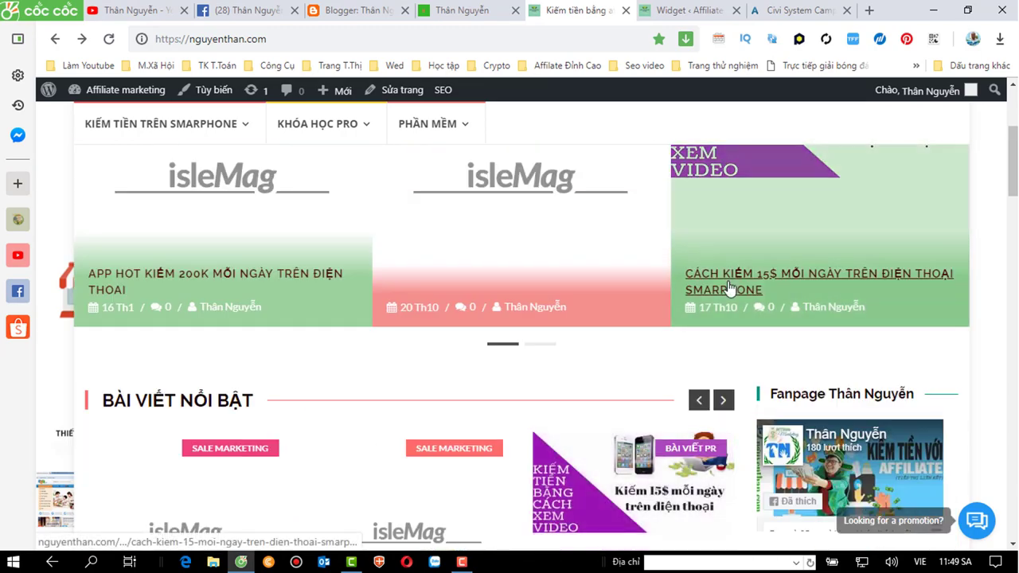
scroll(729, 287, "down", 7)
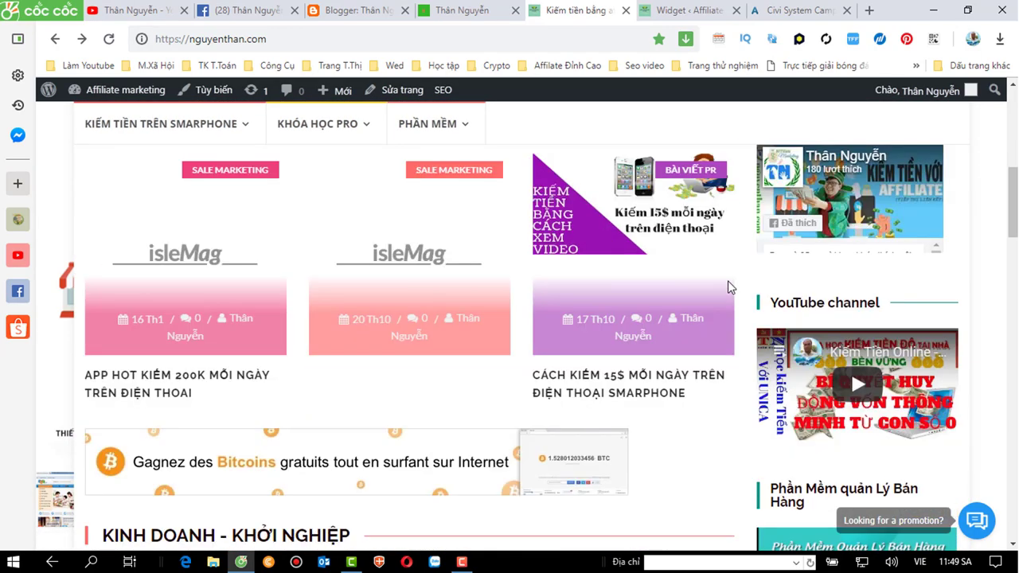
scroll(730, 287, "down", 4)
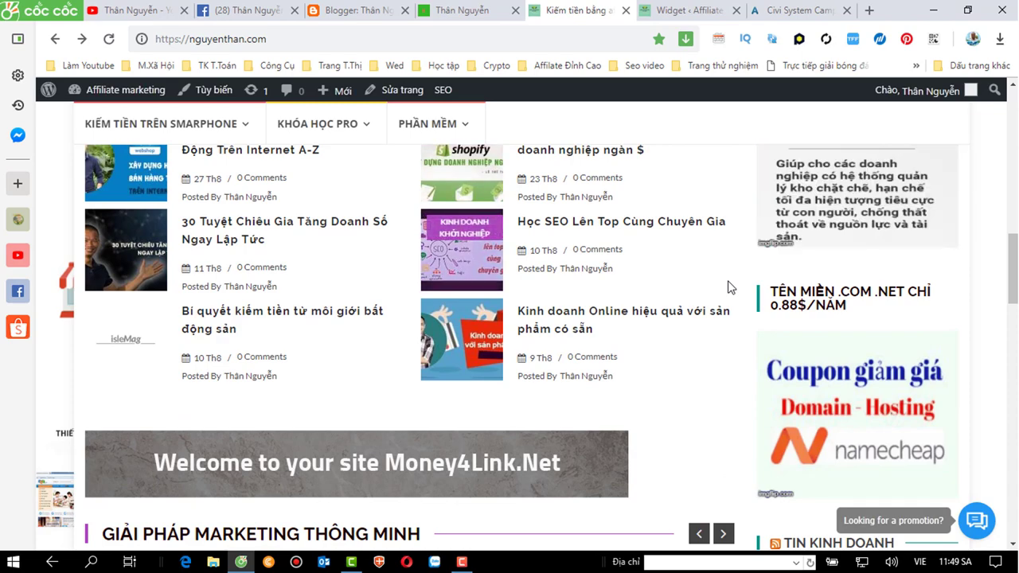
scroll(729, 288, "down", 3)
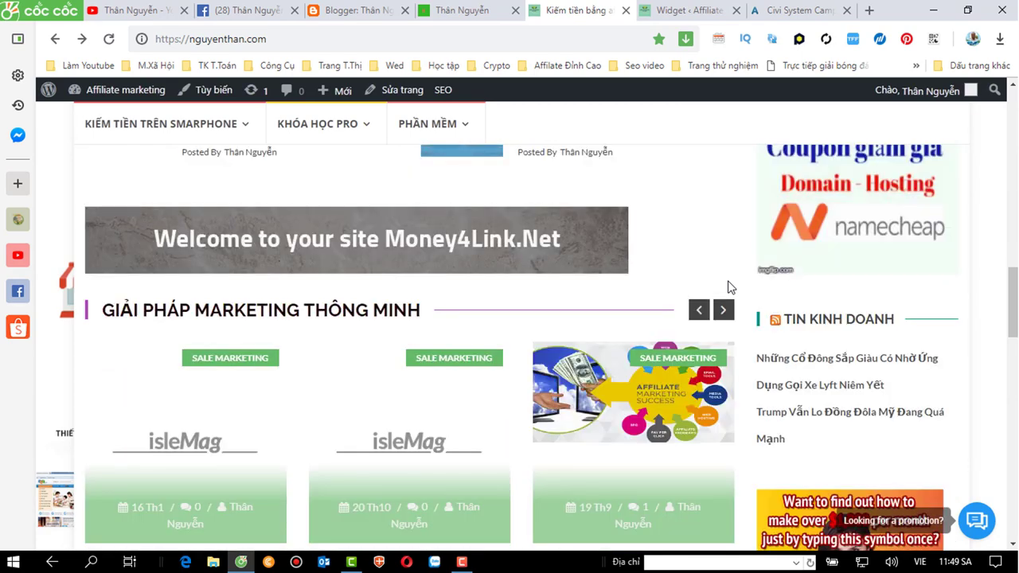
Step: Examine the remaining banner placements between the article sections of the live blog, down to Kỹ Năng Bán Hàng Online
scroll(425, 238, "down", 5)
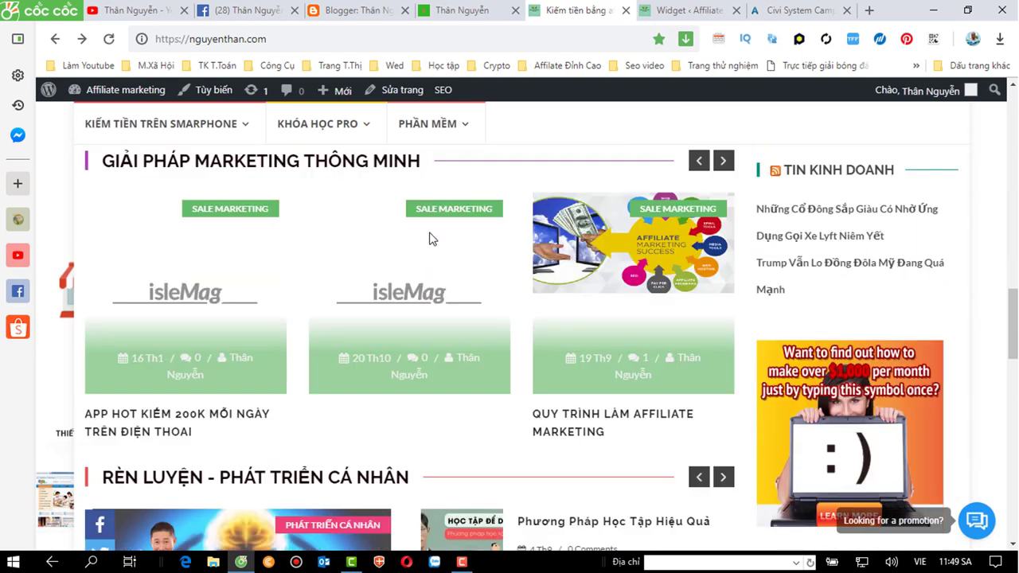
scroll(431, 239, "down", 6)
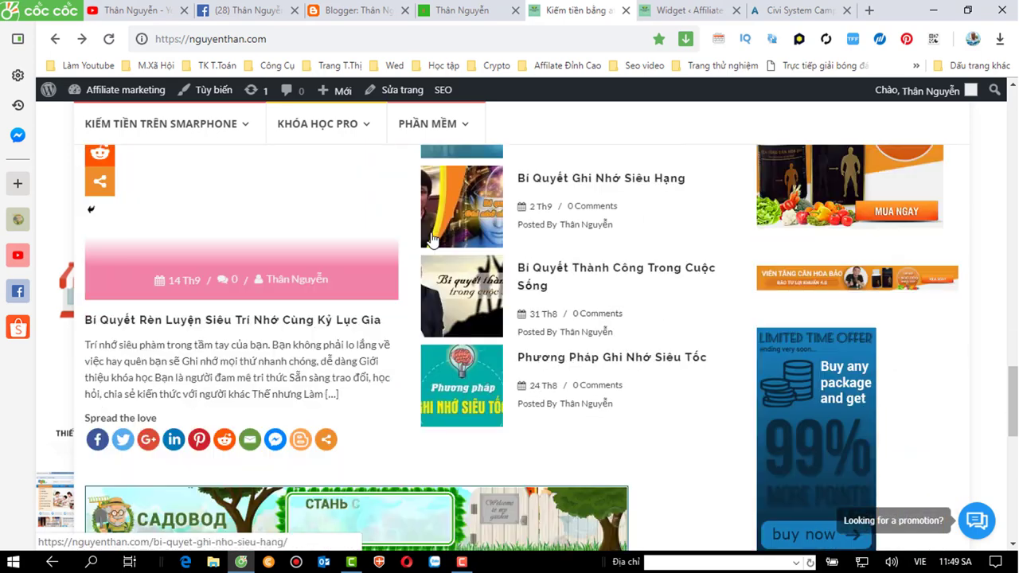
scroll(430, 239, "down", 5)
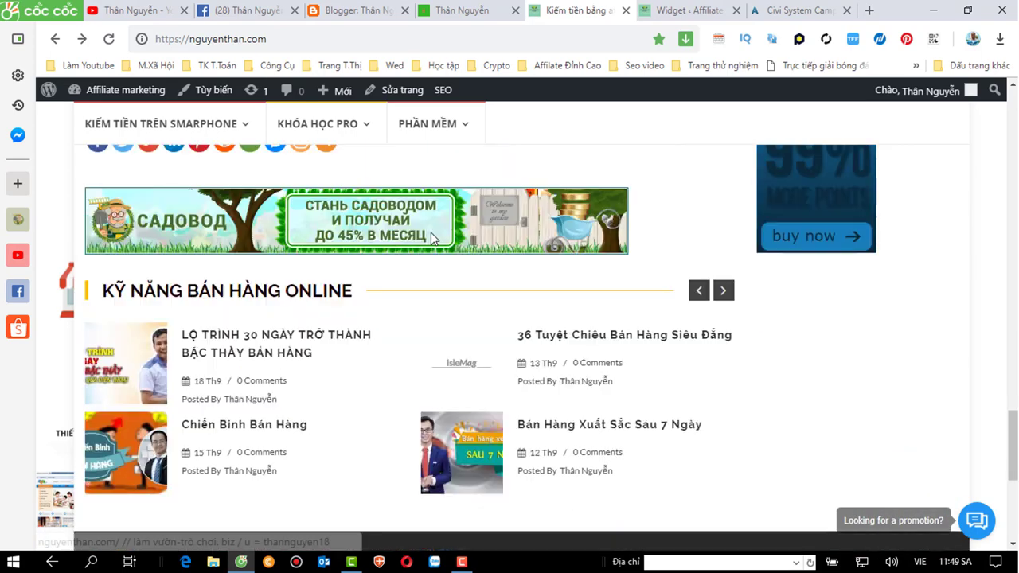
scroll(430, 239, "up", 4)
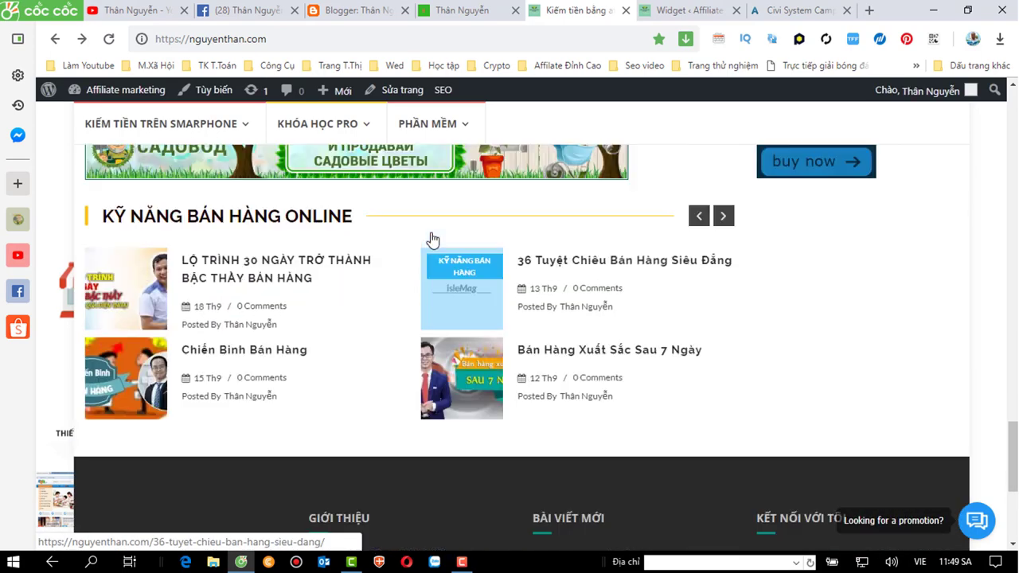
Step: Go back to the WordPress widget list, review the advertisement areas, and add a new Văn bản widget
left_click(686, 11)
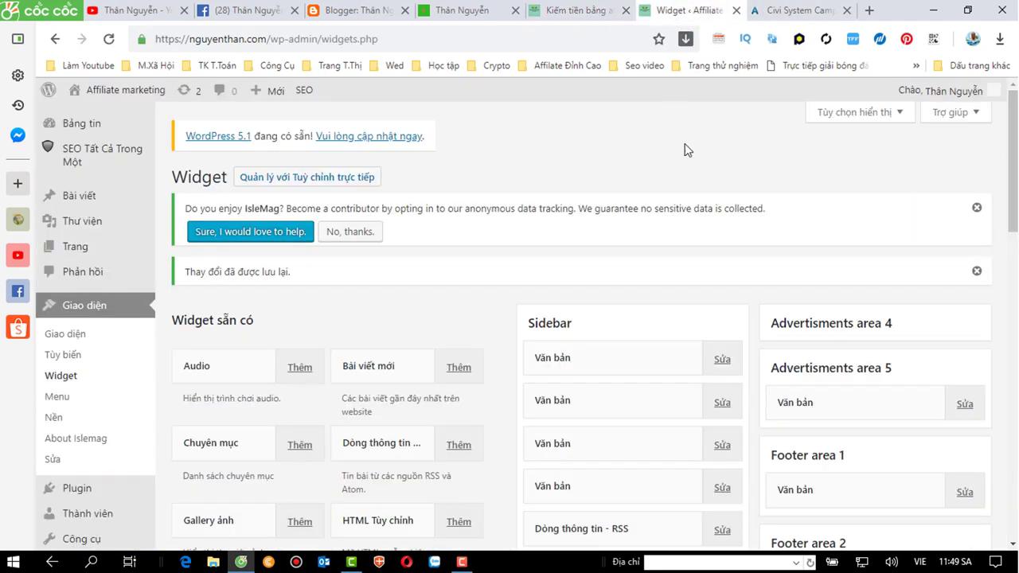
scroll(796, 315, "down", 1)
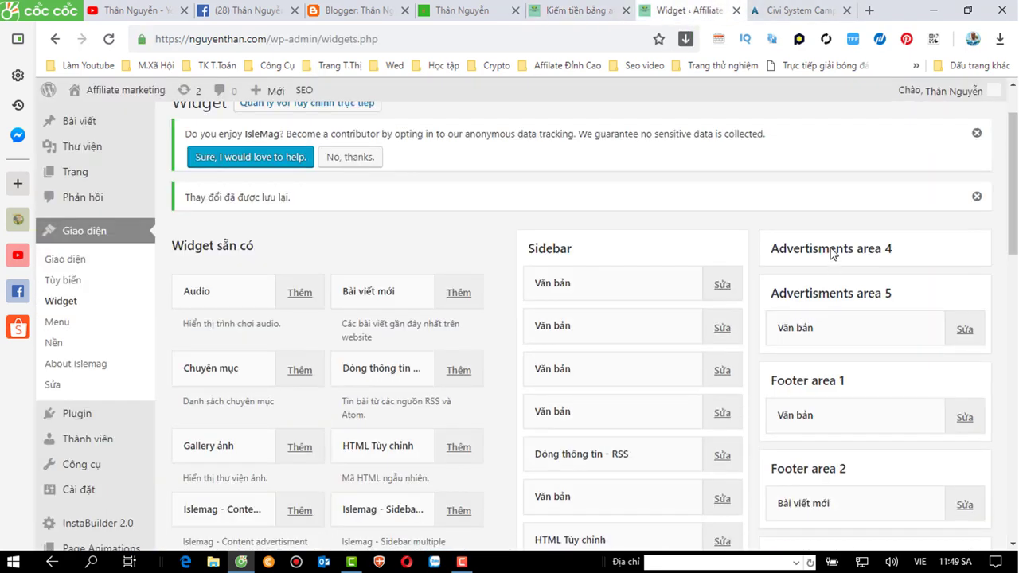
scroll(800, 253, "down", 2)
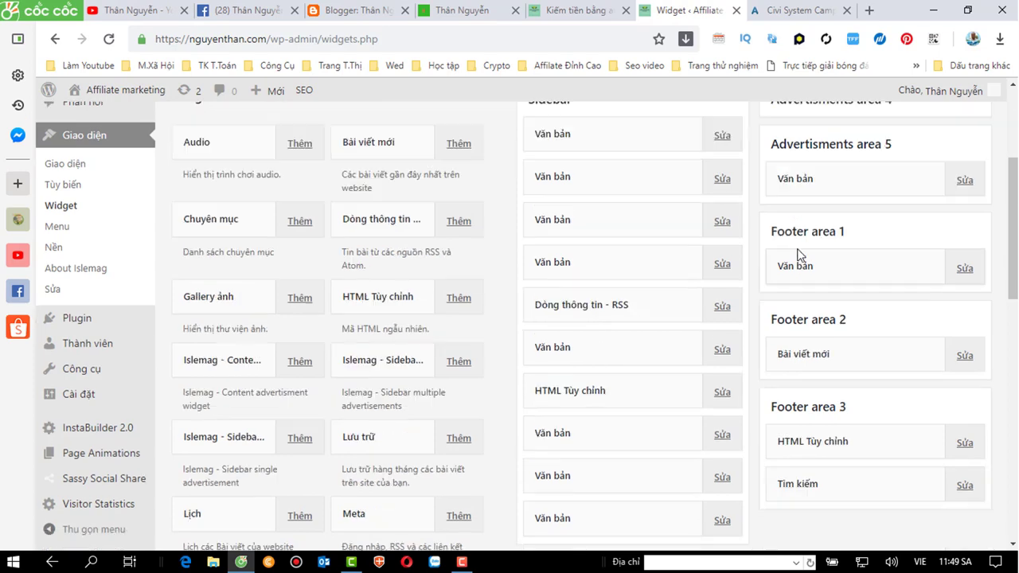
scroll(800, 253, "up", 2)
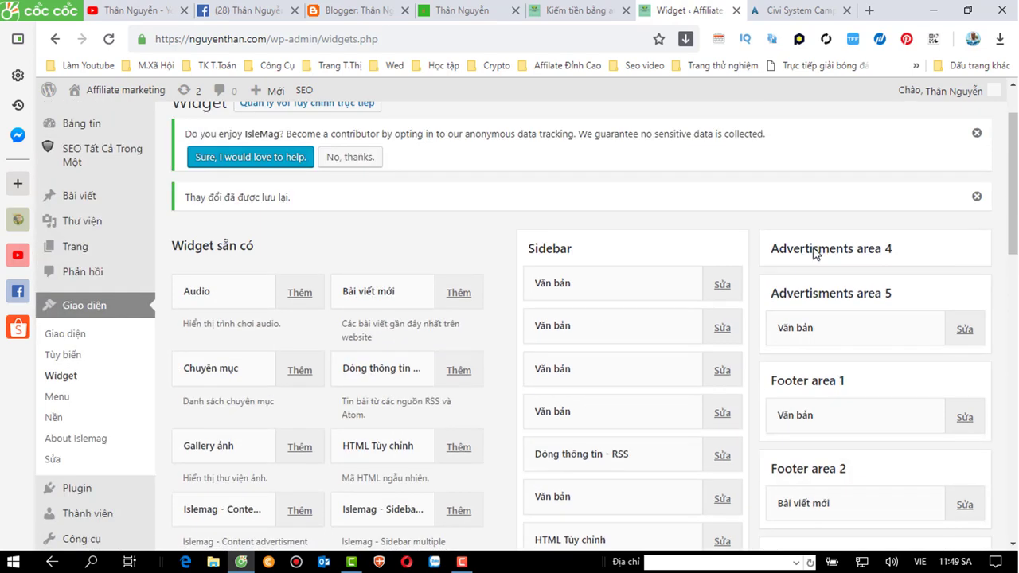
scroll(460, 336, "down", 7)
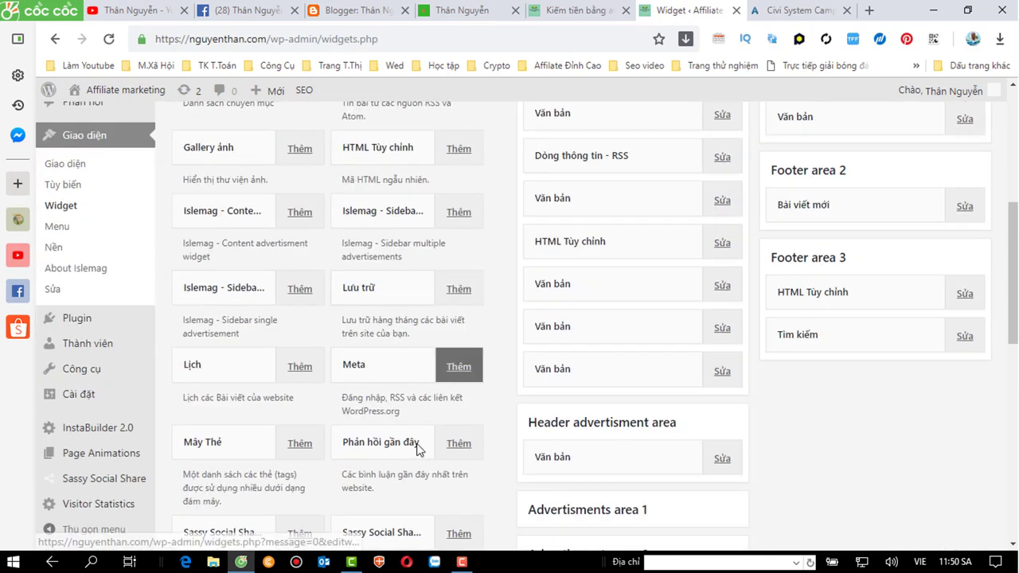
scroll(419, 498, "down", 1)
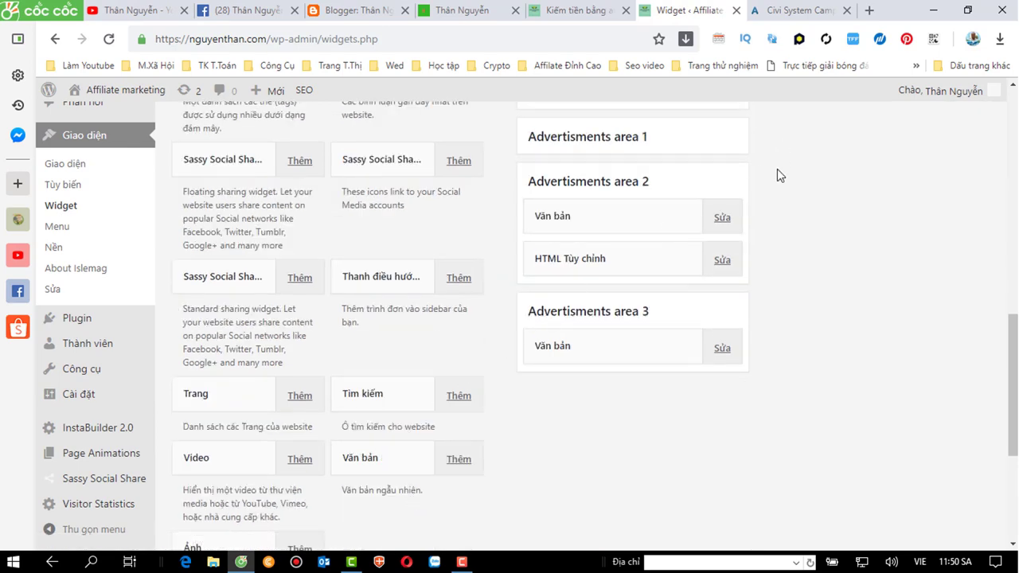
left_click(457, 459)
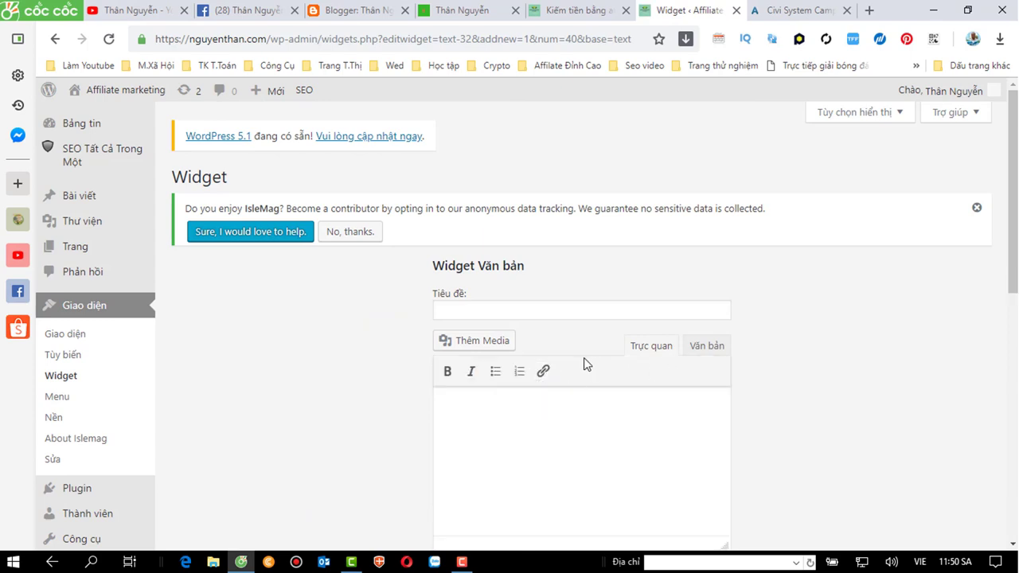
scroll(681, 361, "down", 1)
scroll(681, 354, "up", 1)
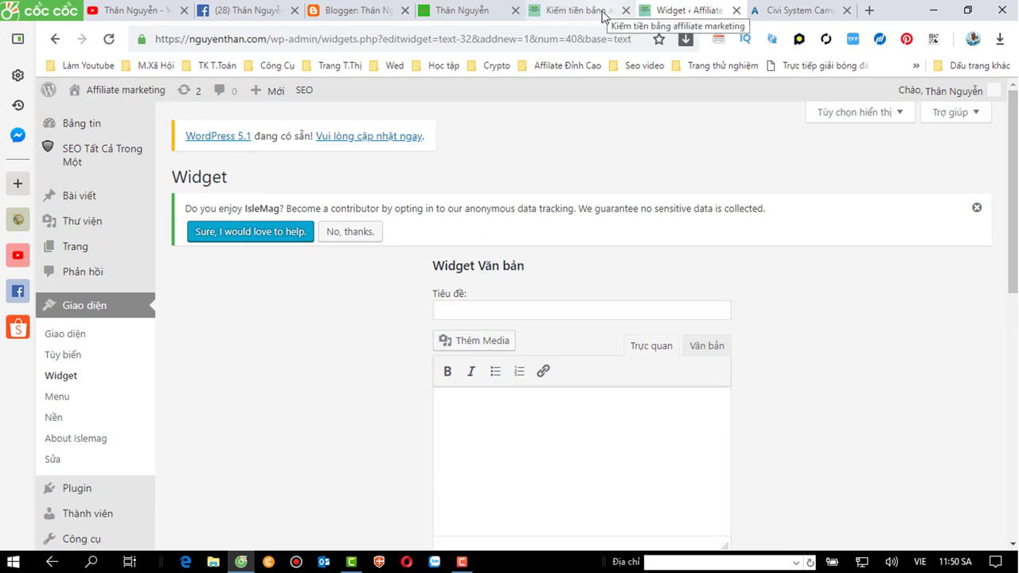
Step: Switch to the Civi campaign page and copy the code of the 728*90px banner
left_click(769, 12)
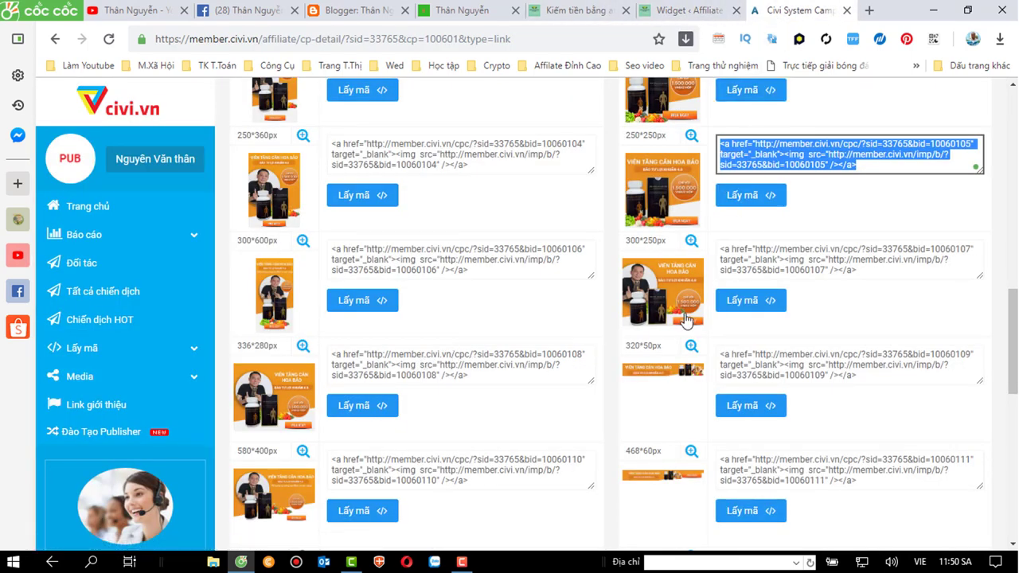
scroll(340, 360, "up", 3)
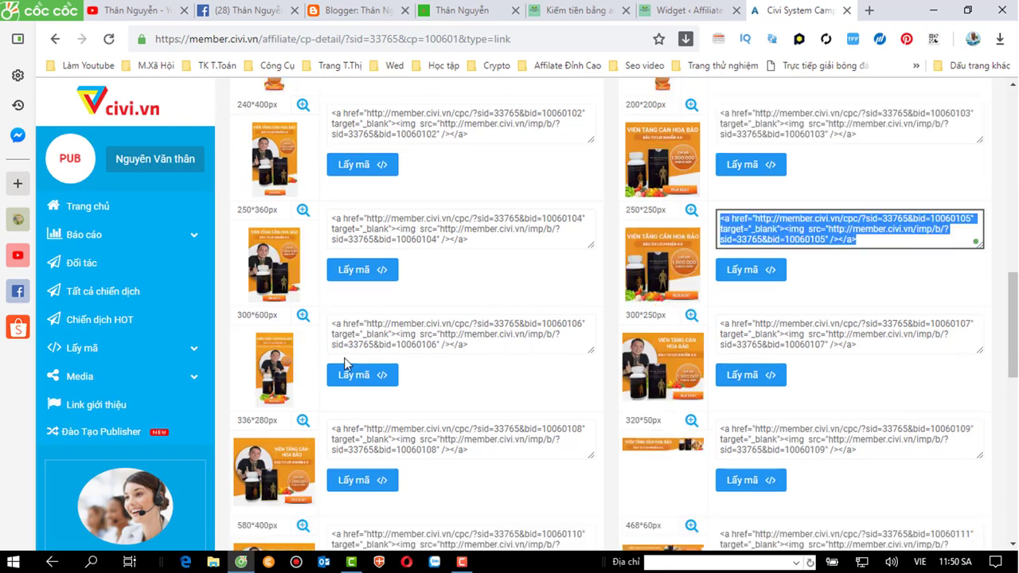
scroll(344, 360, "down", 3)
scroll(347, 358, "down", 3)
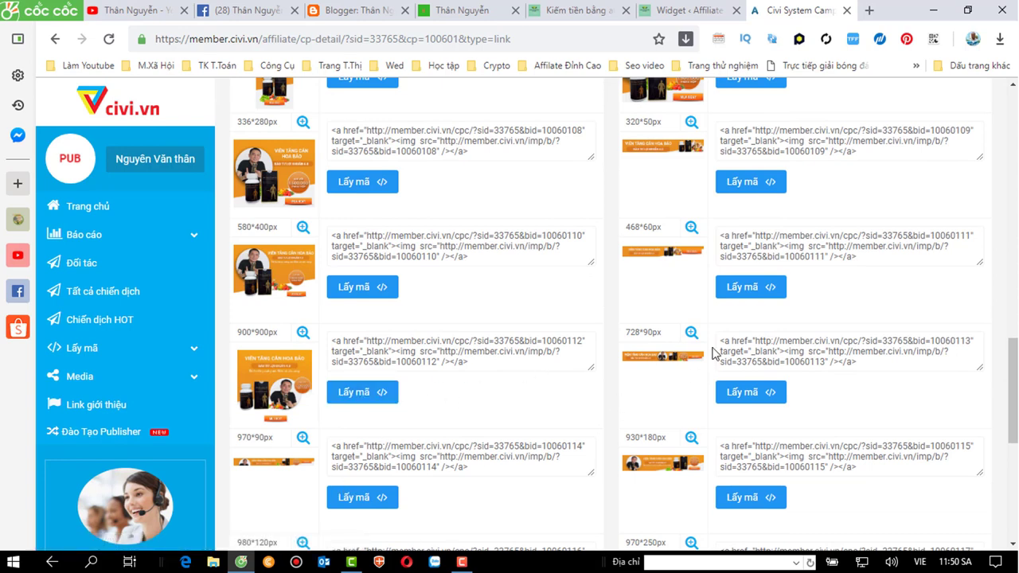
left_click(750, 391)
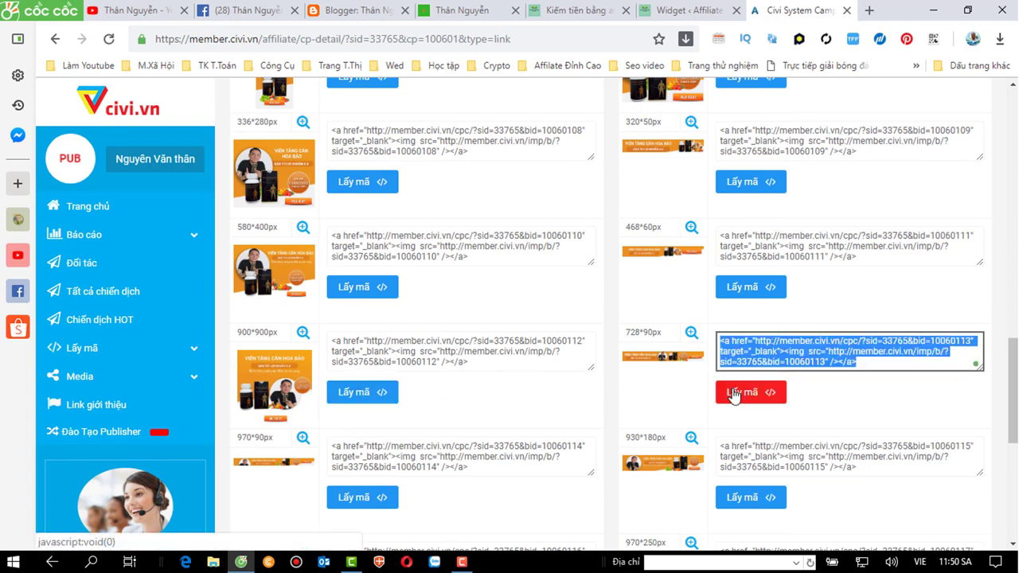
right_click(754, 343)
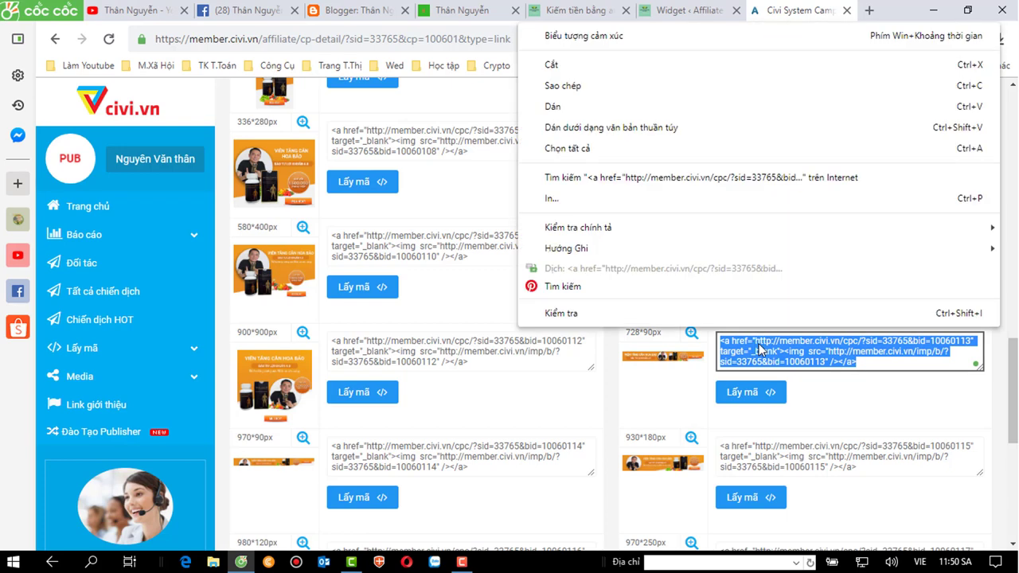
left_click(555, 88)
Step: Paste the copied banner code into the new Văn bản widget as raw text and preview it in the visual editor
left_click(575, 10)
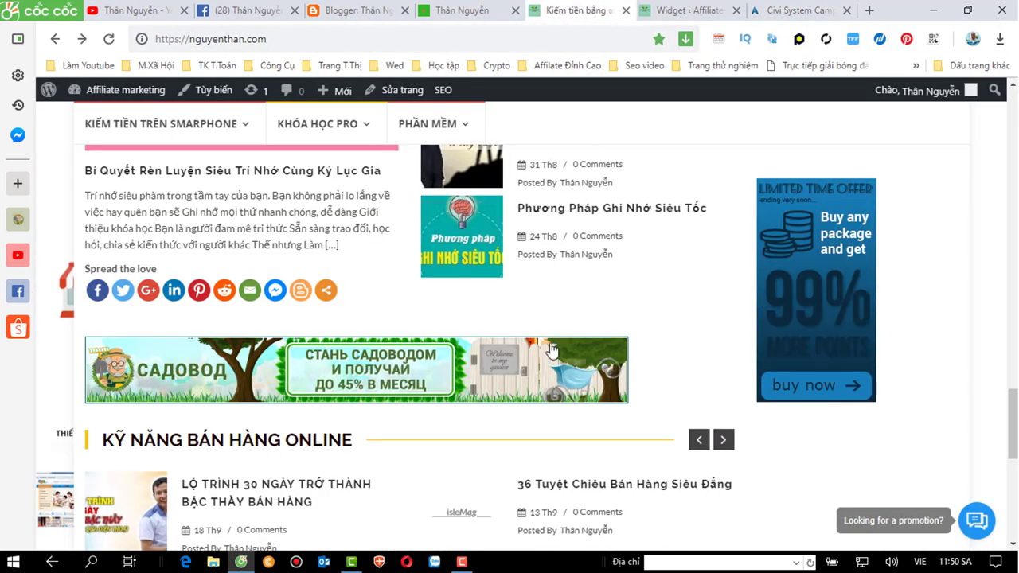
left_click(686, 11)
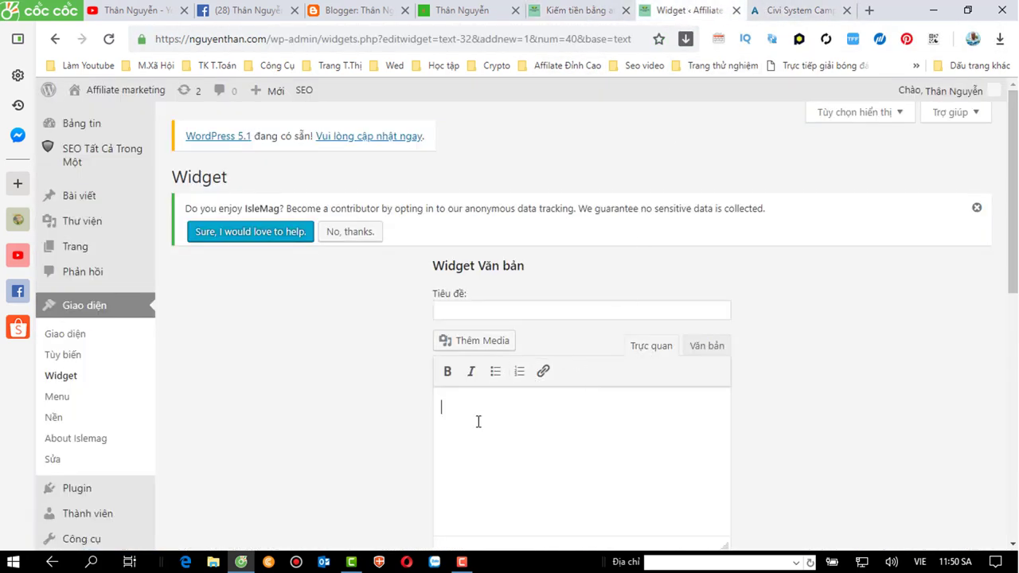
left_click(718, 344)
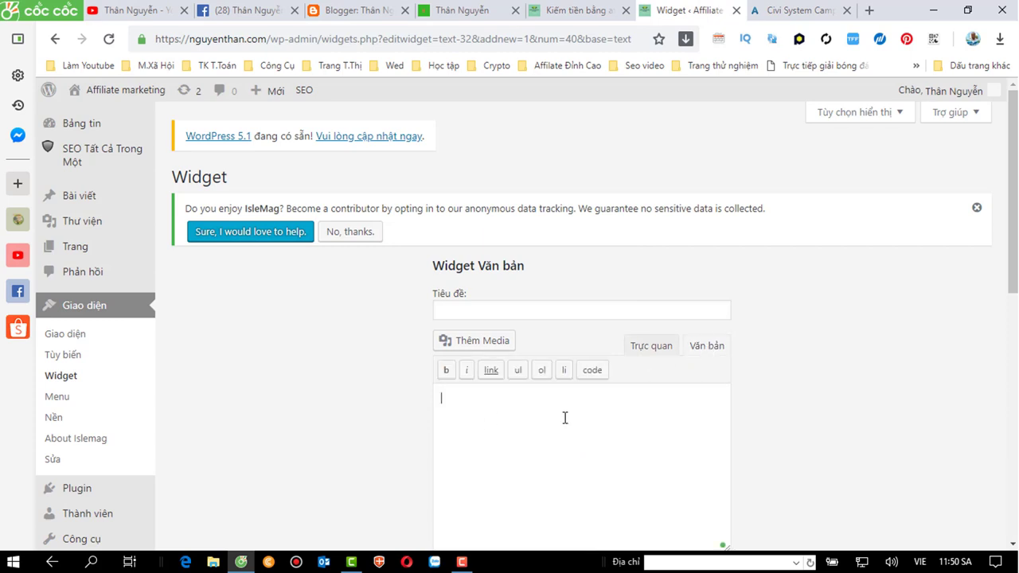
right_click(565, 418)
left_click(618, 200)
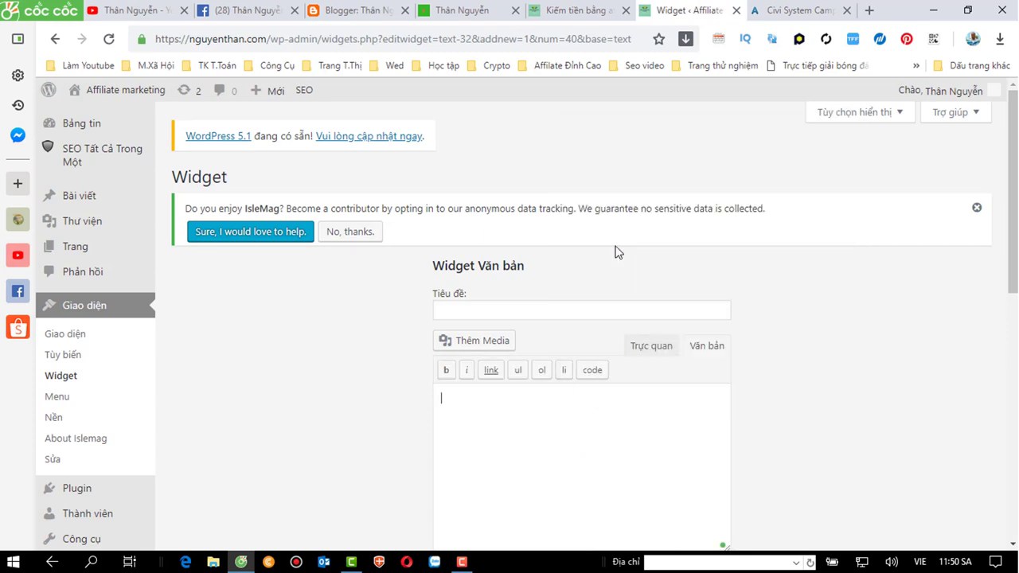
left_click(651, 347)
scroll(650, 350, "down", 5)
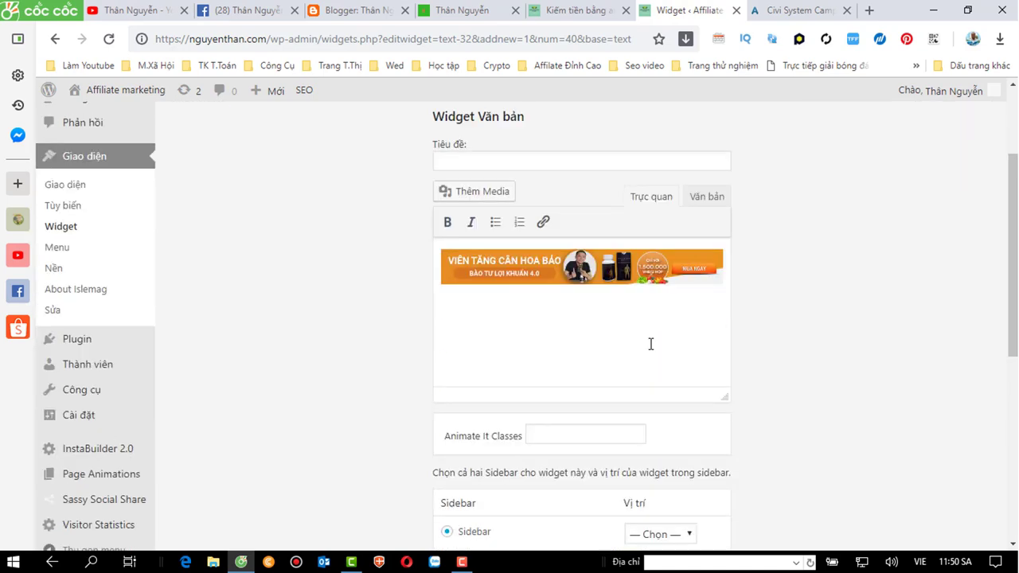
Step: Assign the banner widget to Advertisments area 4 at position 1 and save it
scroll(537, 369, "down", 3)
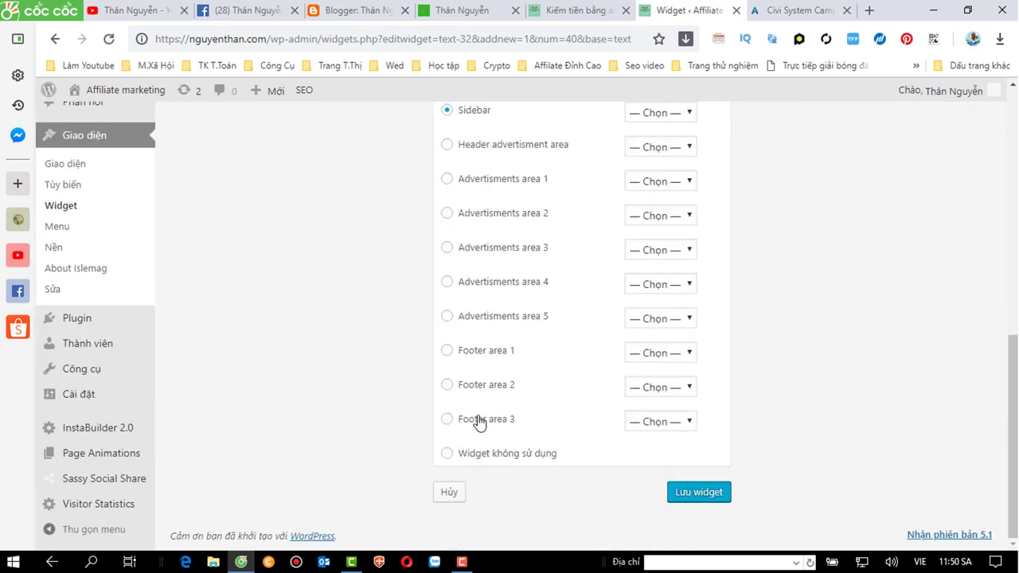
left_click(448, 283)
left_click(689, 286)
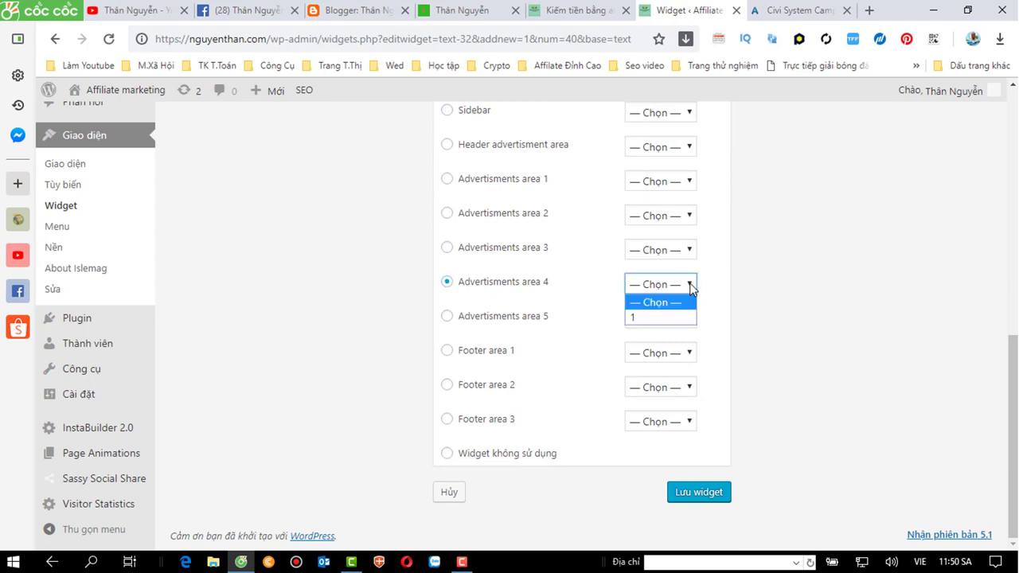
left_click(641, 317)
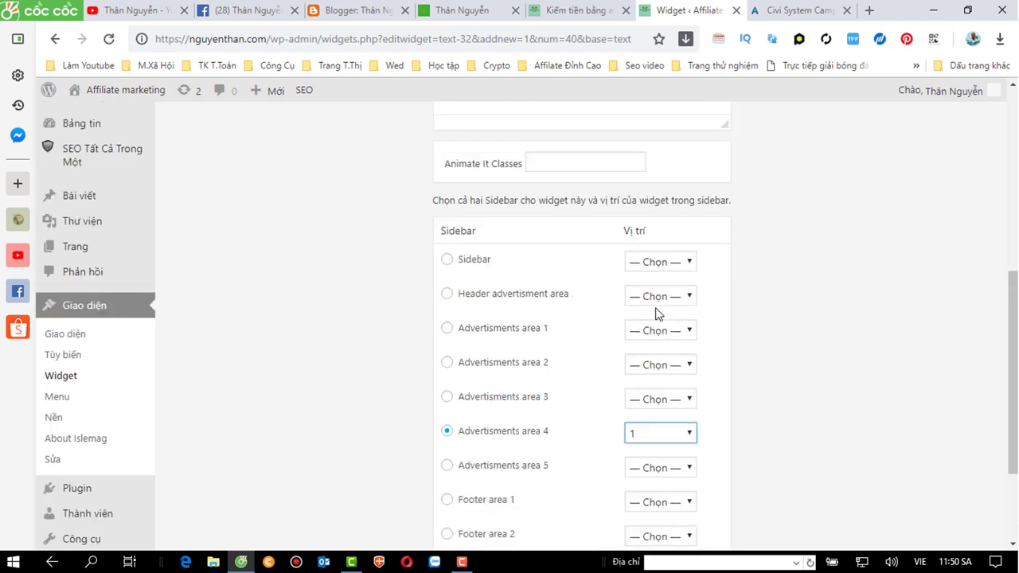
left_click(704, 492)
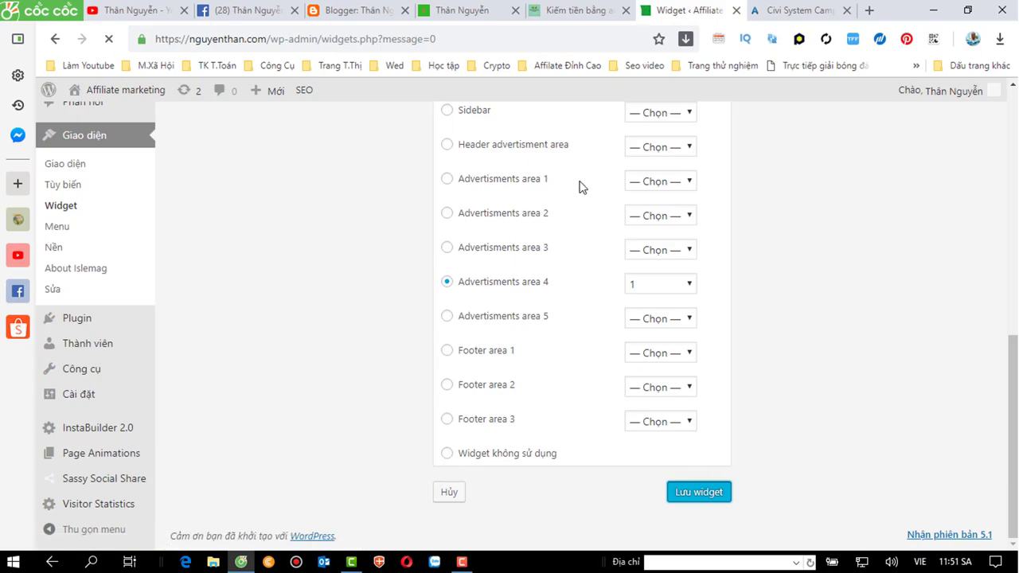
Step: Switch to the live WordPress blog and examine the banners between its article sections and in its sidebar
left_click(581, 12)
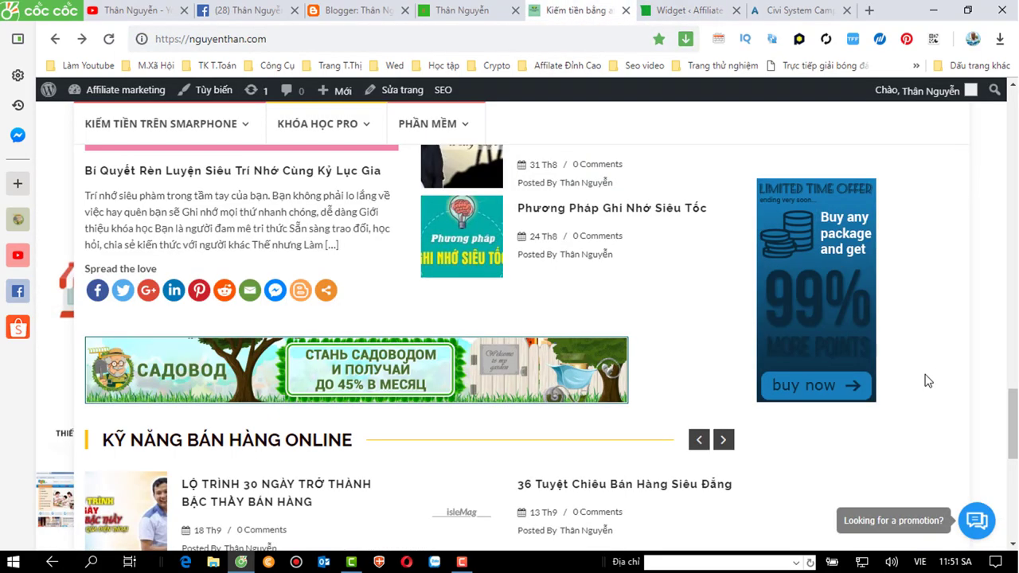
scroll(927, 381, "up", 15)
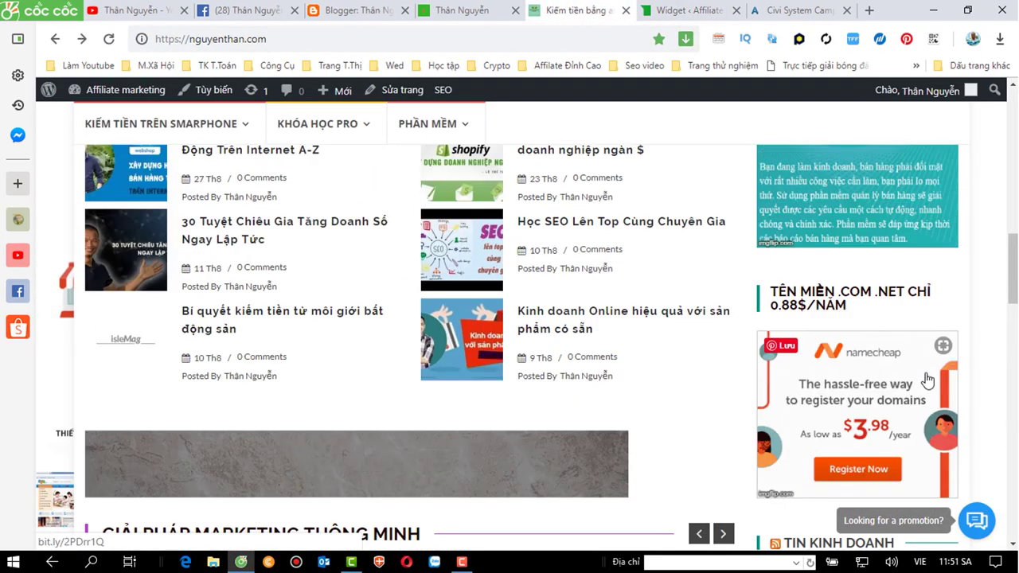
scroll(927, 381, "up", 8)
scroll(926, 373, "down", 6)
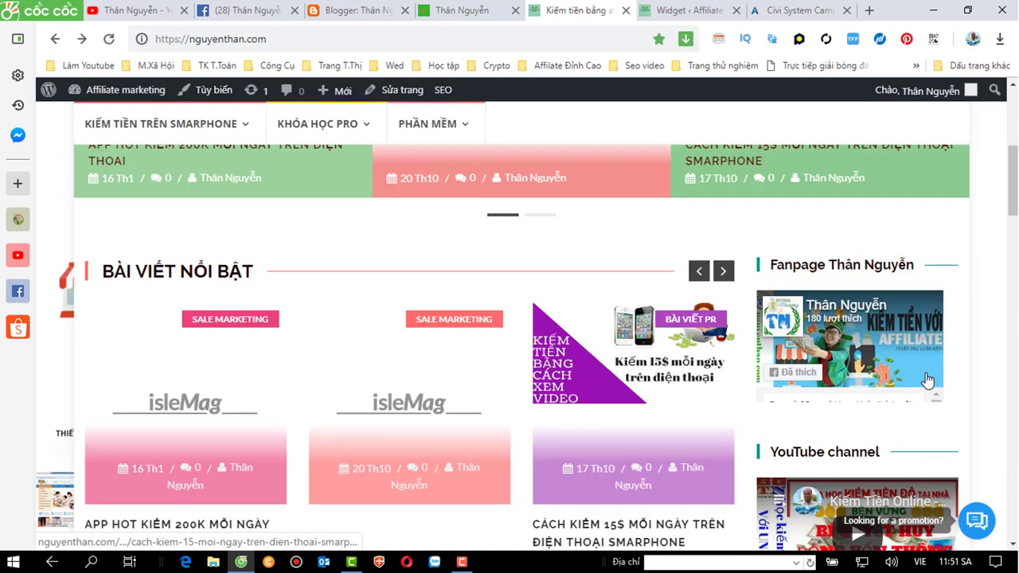
scroll(926, 373, "down", 2)
scroll(926, 374, "down", 1)
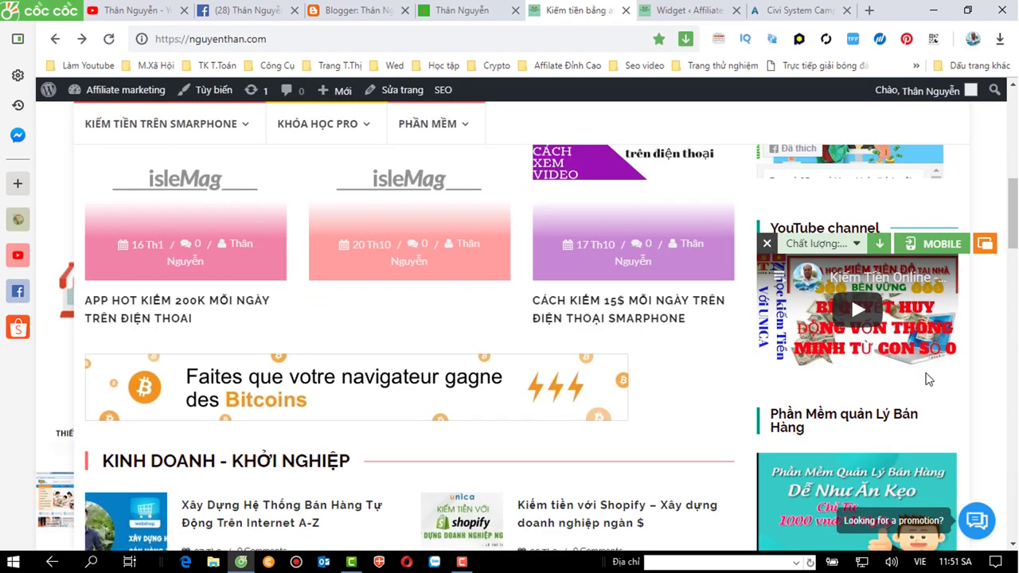
scroll(926, 380, "down", 10)
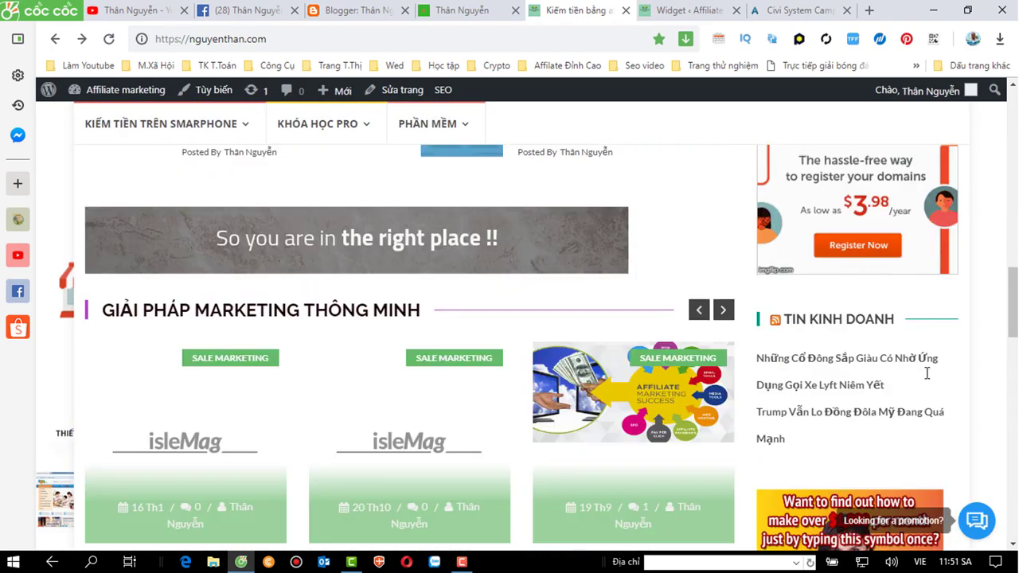
scroll(925, 379, "down", 3)
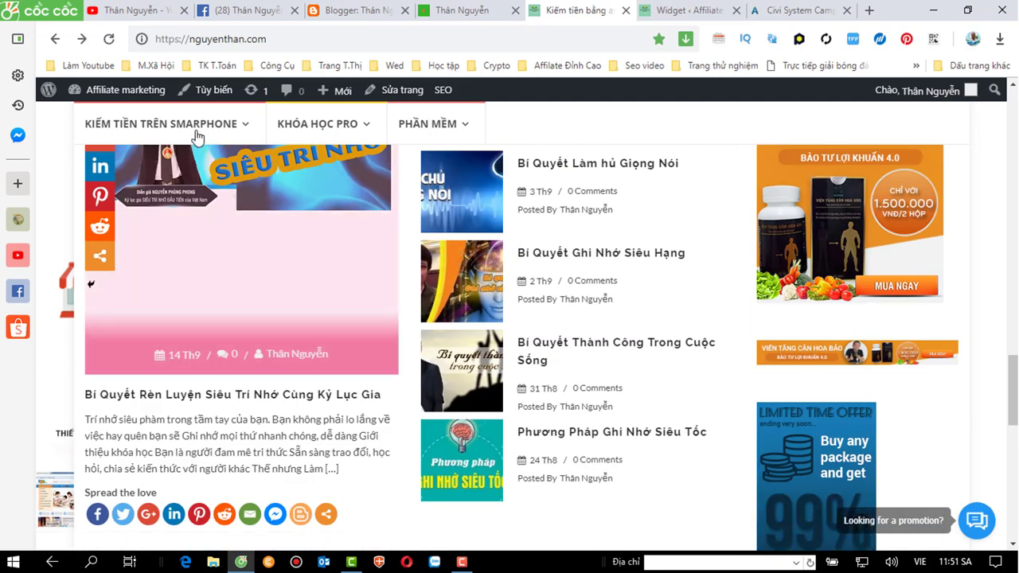
Step: Reload the live blog's home page and check the WordPress widget list for the new widget in Advertisments area 4
left_click(248, 40)
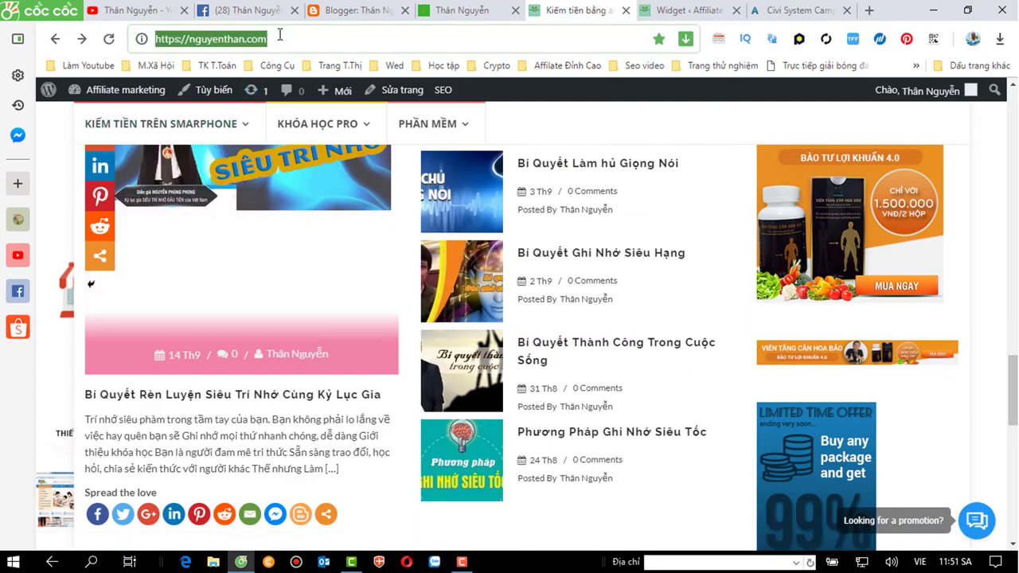
key("Return")
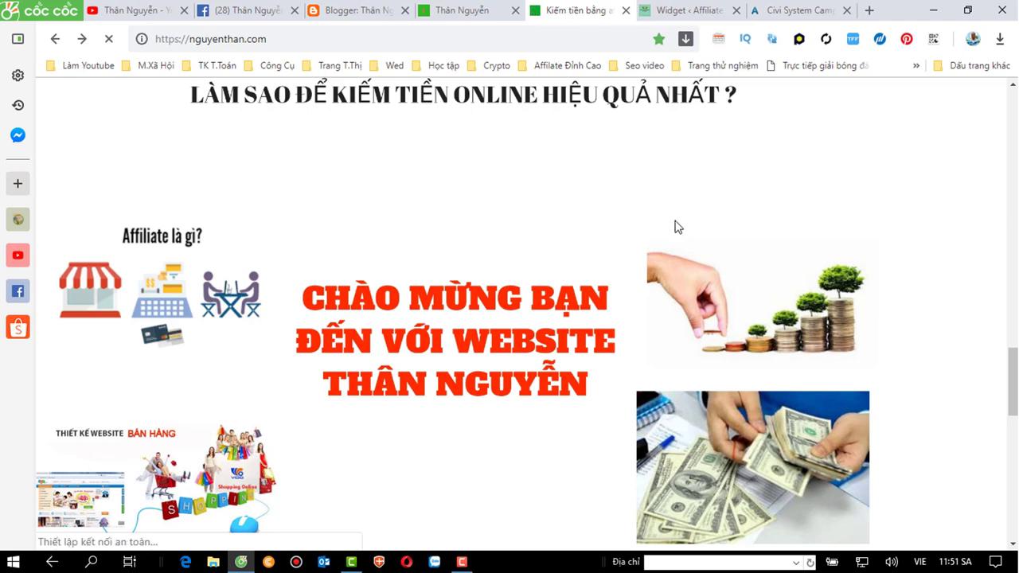
left_click(672, 10)
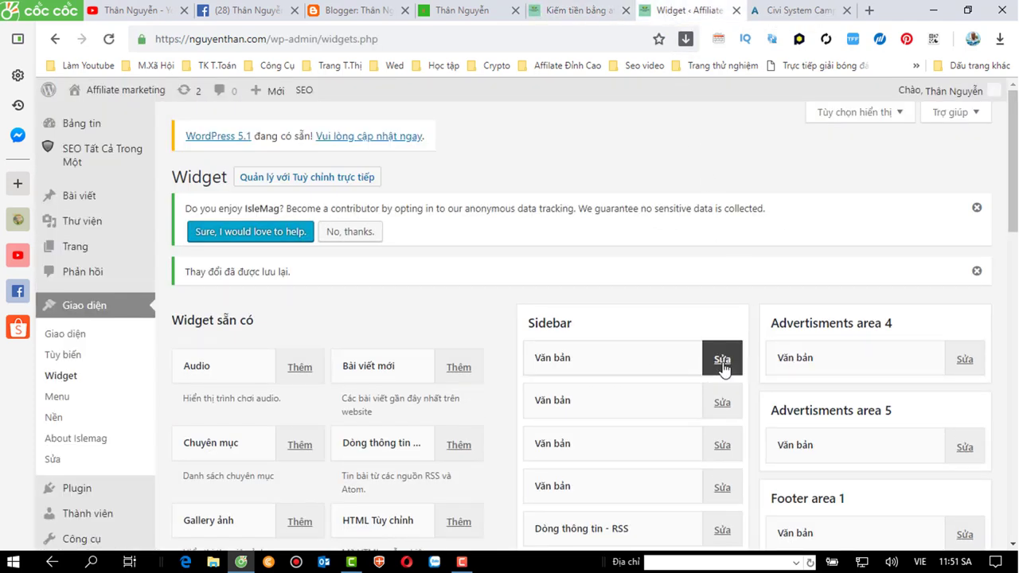
Step: Open the first Văn bản widget in the Sidebar and review its fanpage content and placement settings
scroll(722, 366, "down", 2)
left_click(716, 217)
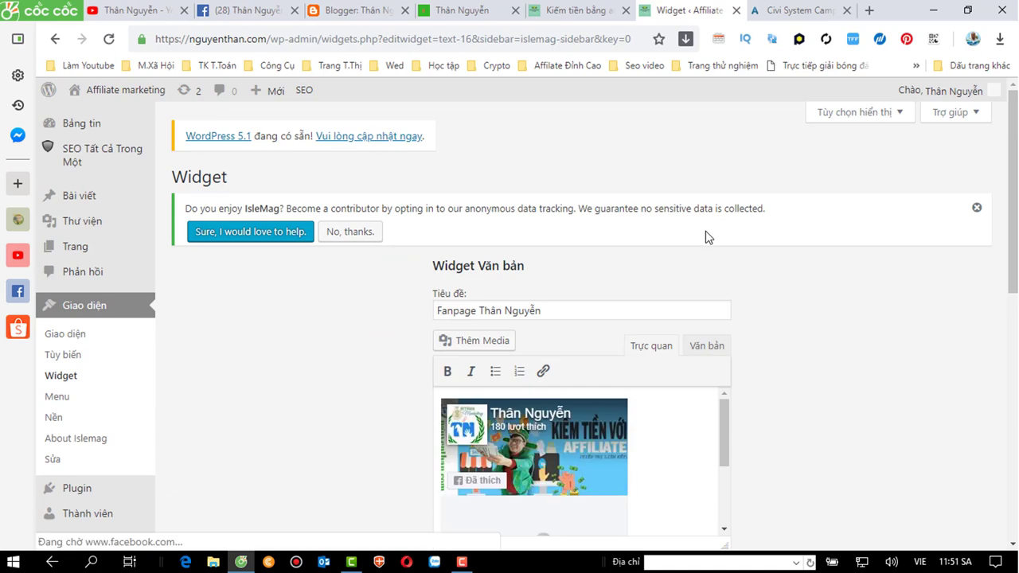
scroll(720, 274, "down", 3)
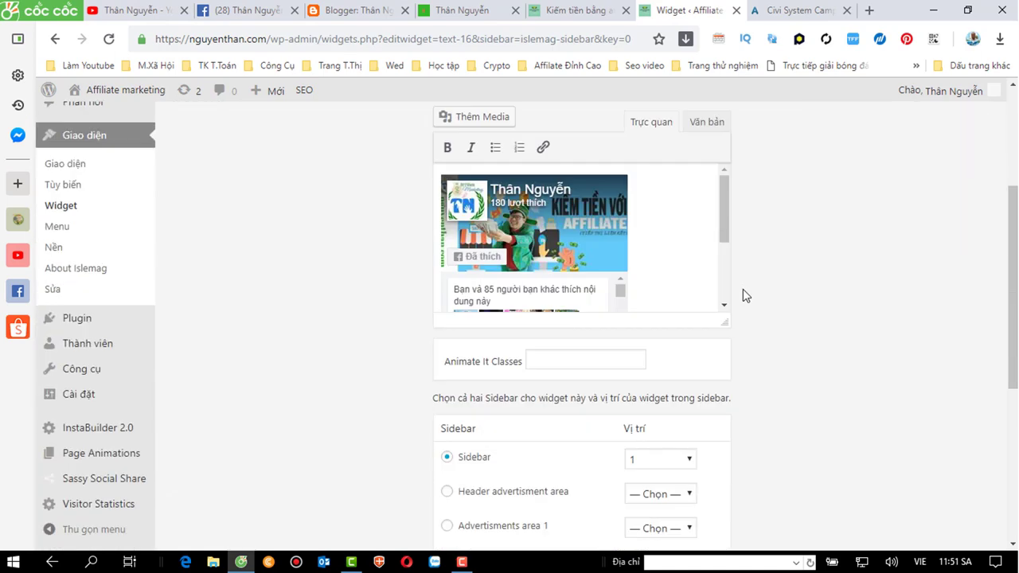
scroll(743, 289, "down", 3)
scroll(743, 289, "up", 1)
scroll(742, 296, "up", 5)
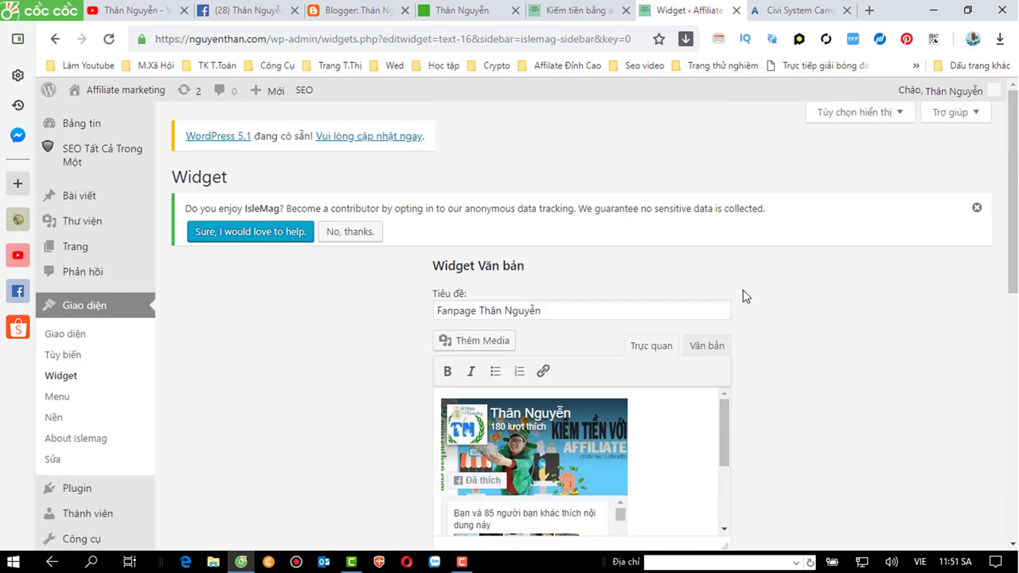
Step: Switch to the live WordPress blog and reload its home page
left_click(555, 8)
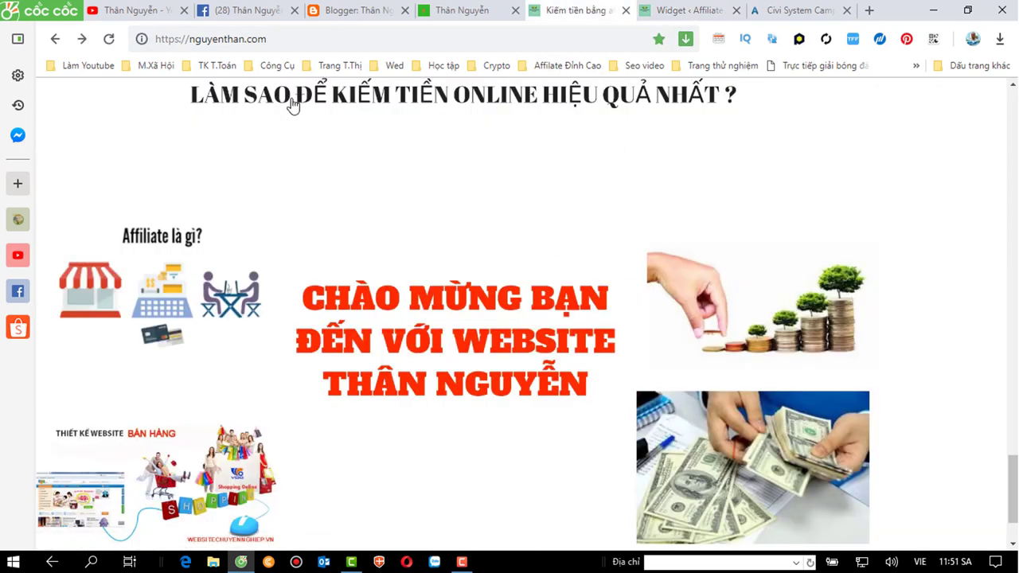
left_click(275, 39)
key("Return")
Step: Save the fanpage widget in the Sidebar at position 1 and return to the live WordPress blog
left_click(690, 18)
scroll(754, 261, "down", 2)
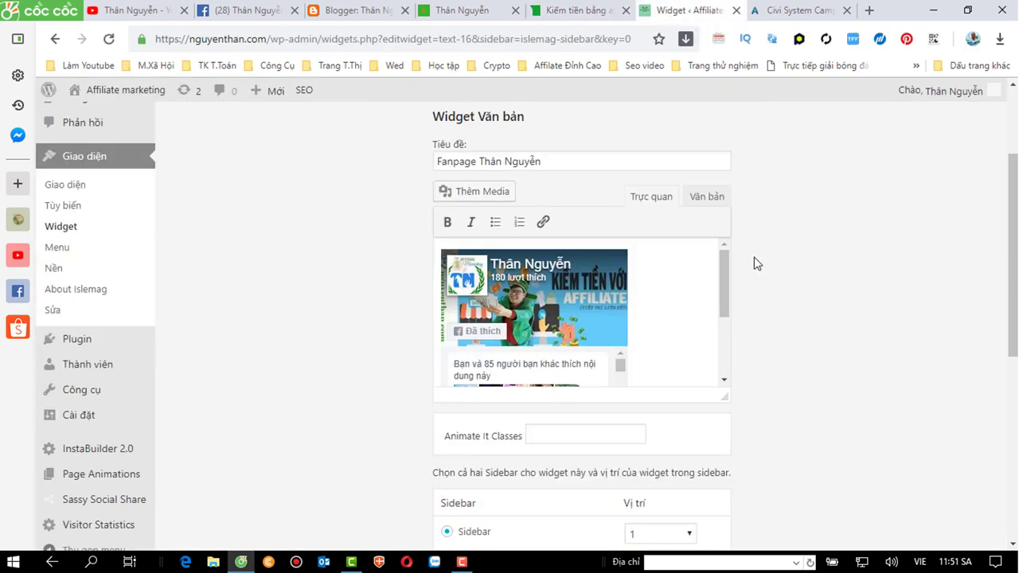
scroll(754, 261, "up", 2)
scroll(770, 336, "down", 7)
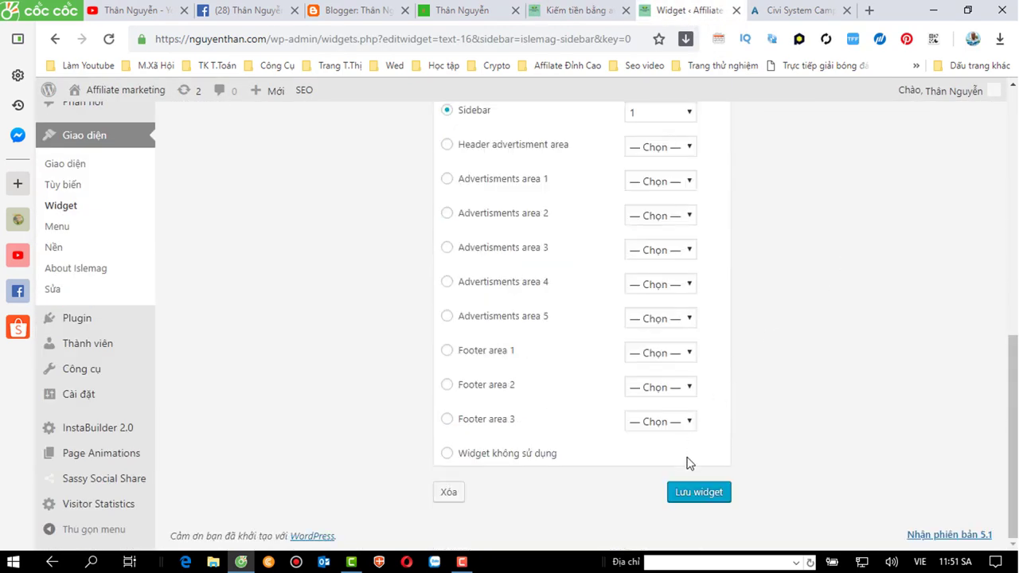
left_click(694, 494)
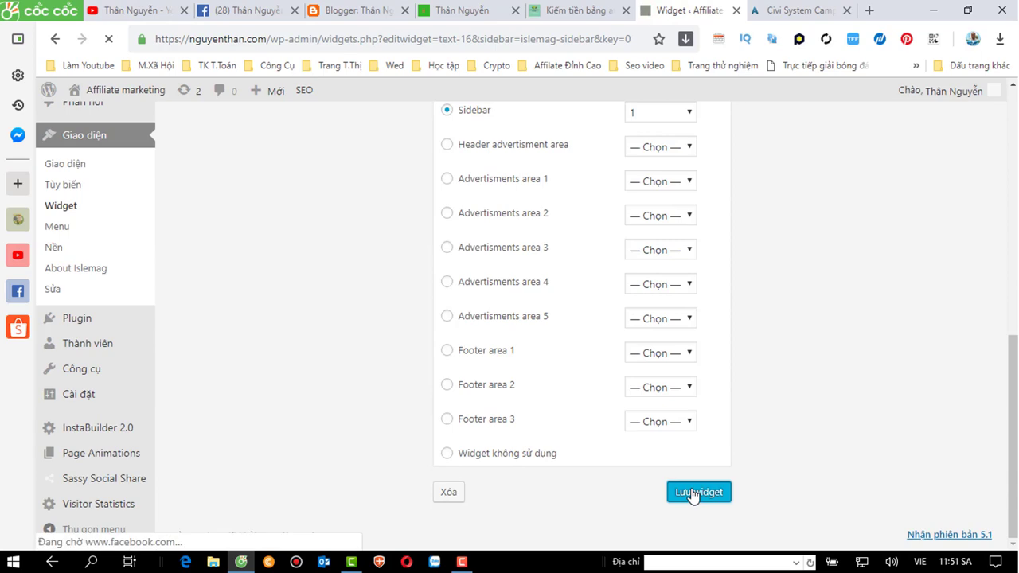
left_click(578, 11)
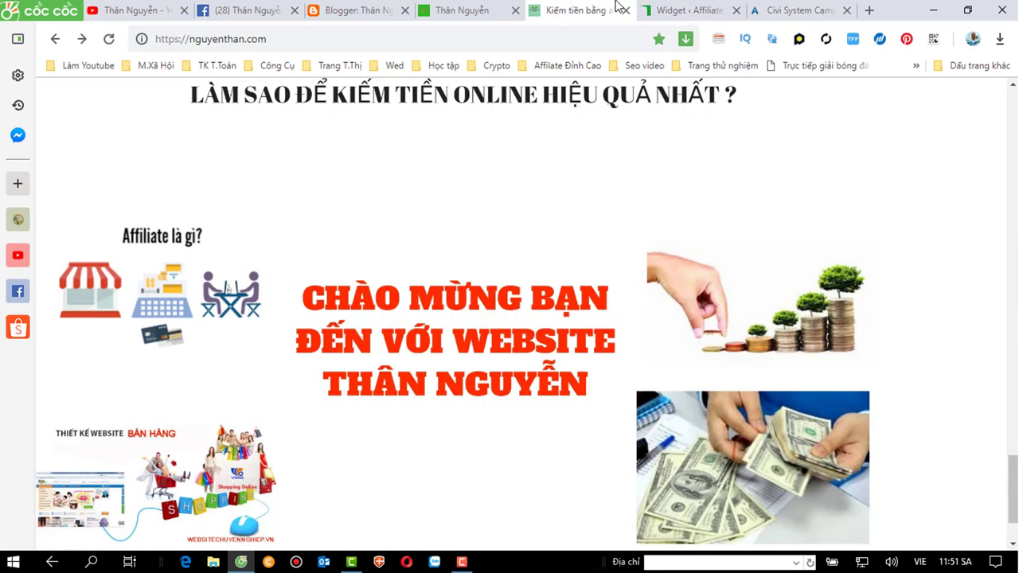
left_click(674, 12)
left_click(568, 8)
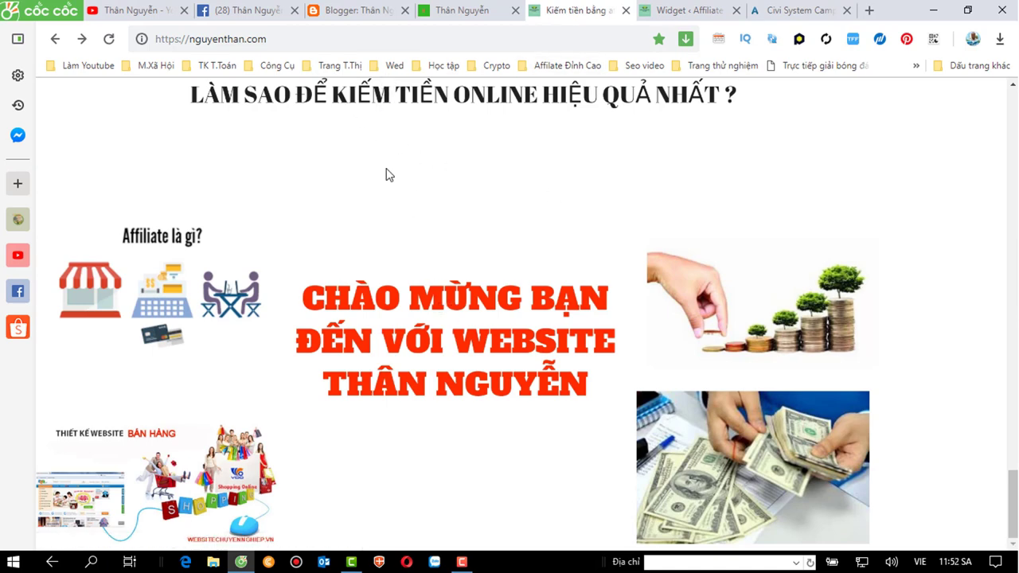
Step: Switch to the live Blogger blog and examine the banners and other widgets in its sidebar
left_click(450, 9)
scroll(660, 285, "down", 2)
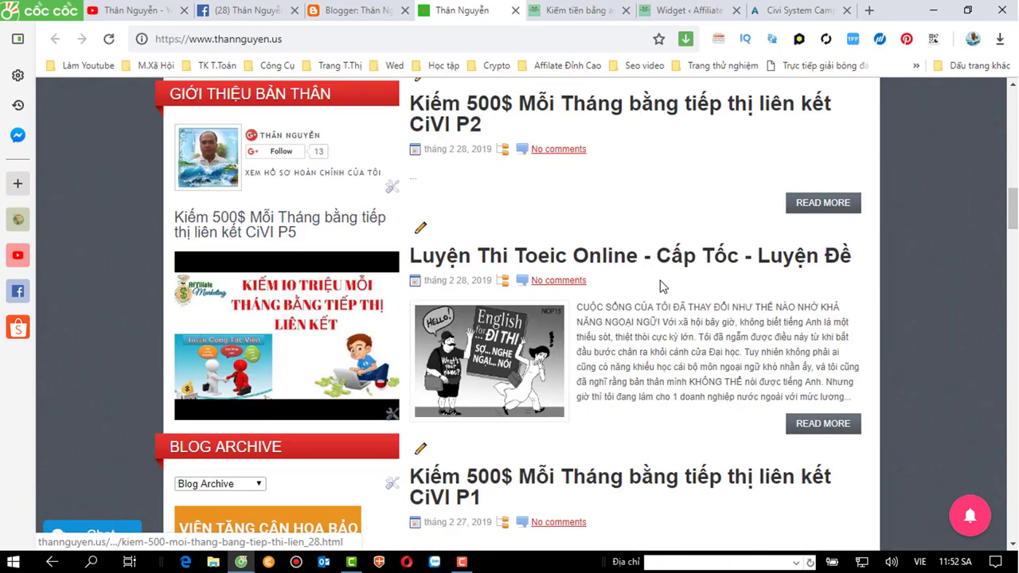
scroll(660, 285, "down", 5)
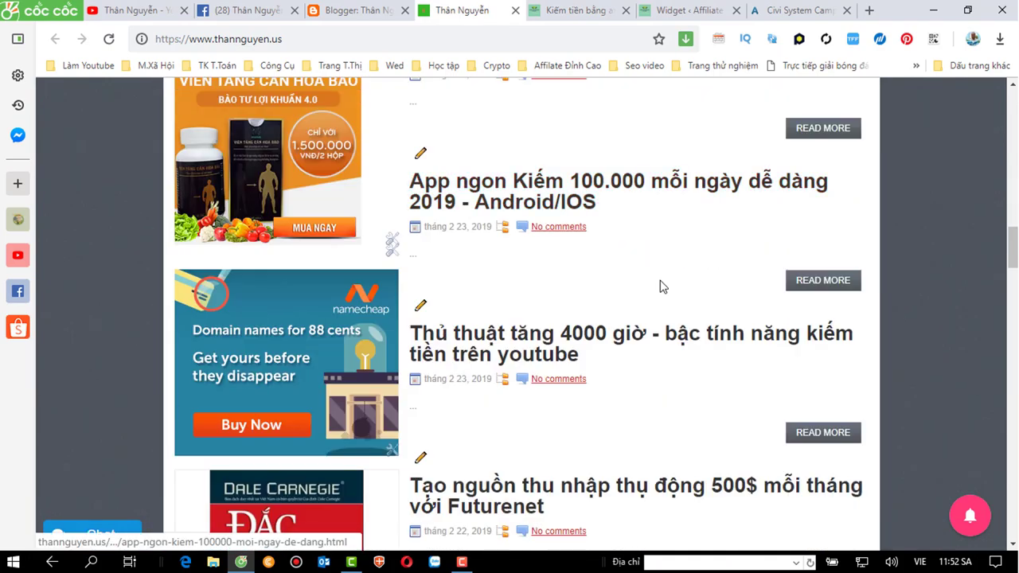
scroll(660, 285, "down", 3)
scroll(660, 288, "up", 7)
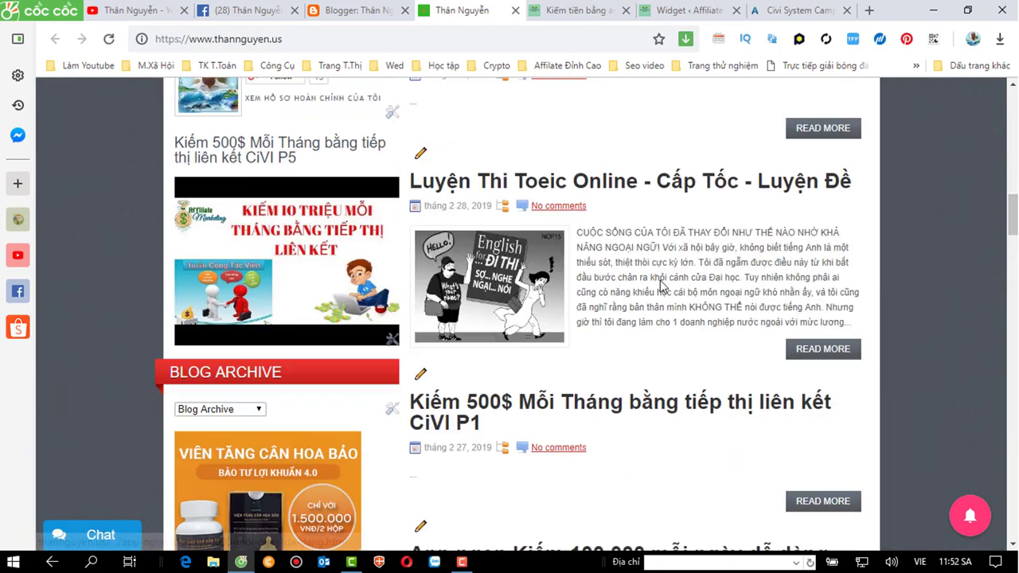
scroll(660, 285, "up", 6)
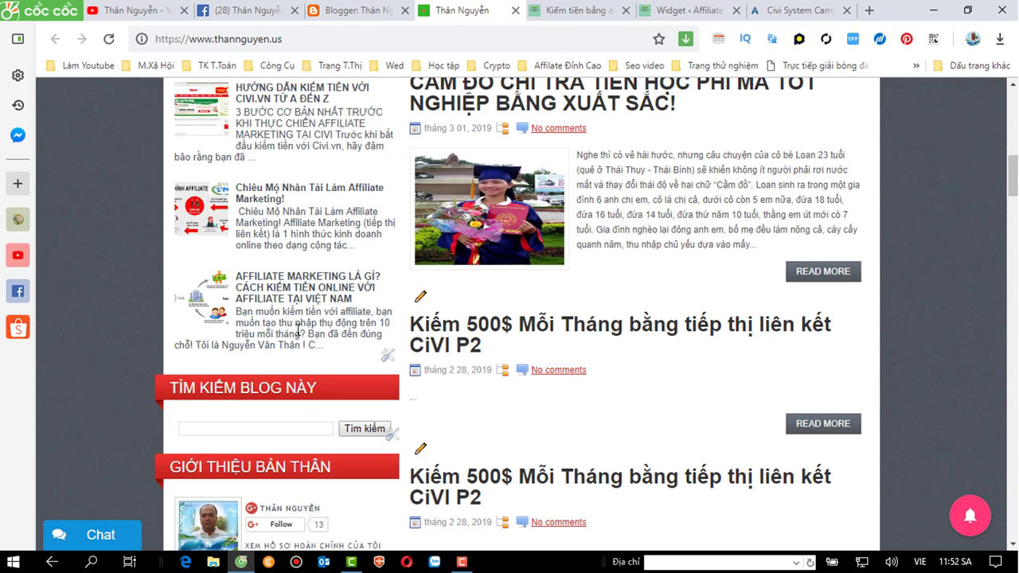
Step: Return to the live WordPress blog and open the app-hot-kiem-200k-moi-ngay-tren-dien-thoai article
left_click(660, 9)
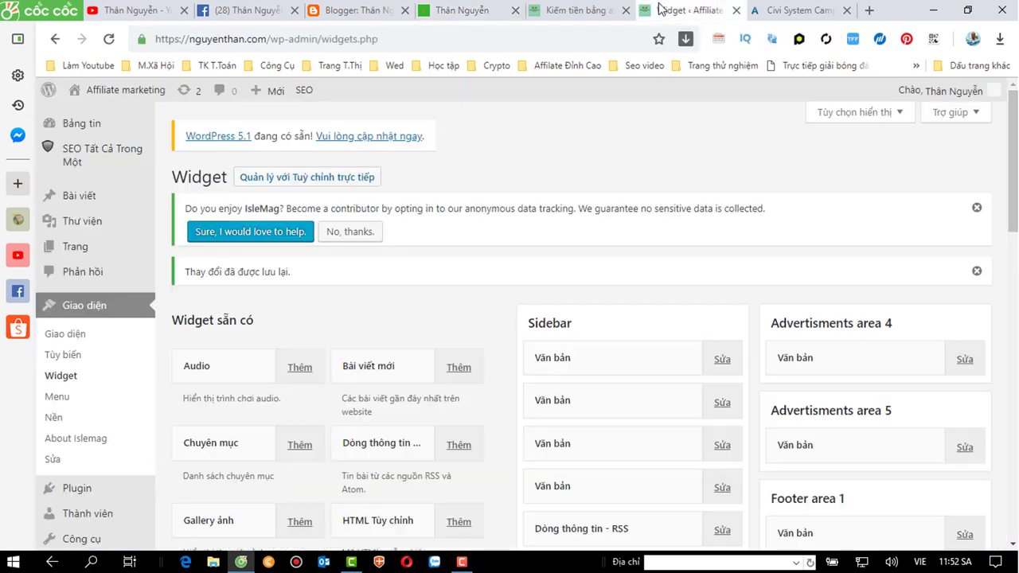
left_click(560, 13)
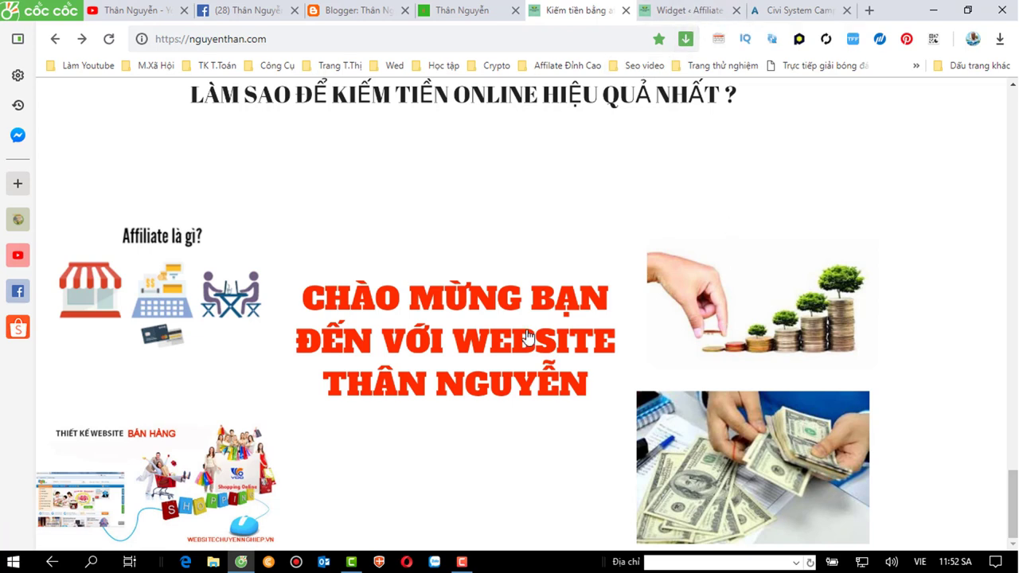
left_click(532, 283)
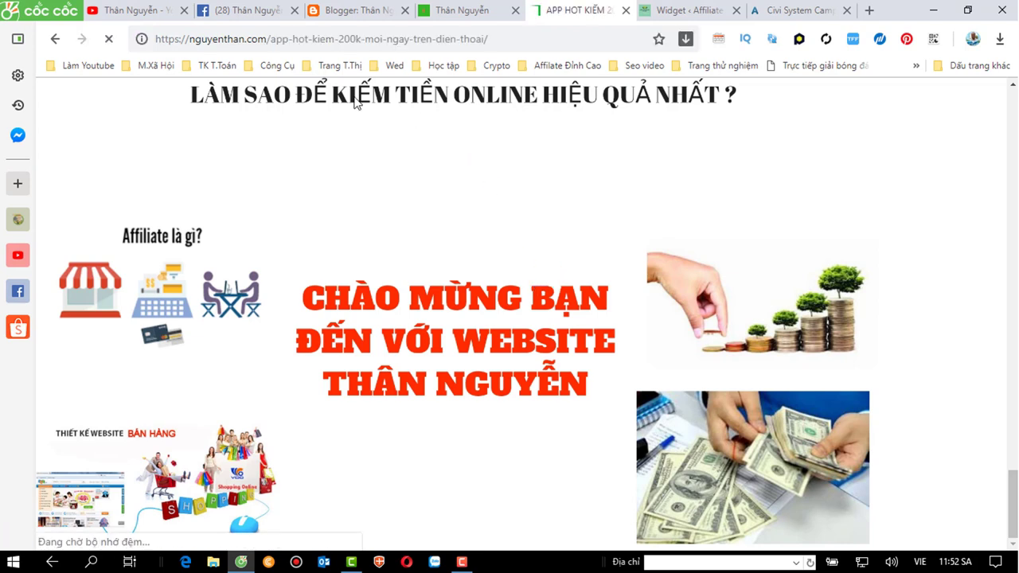